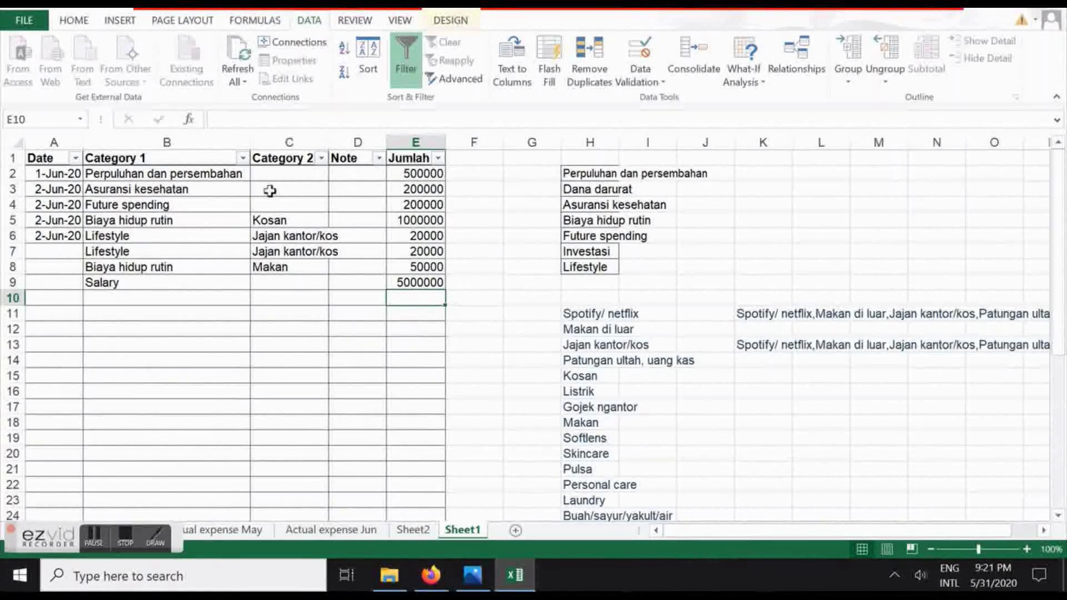
Copy the two category lists in H2:I28 of Sheet1
left_click_drag(590, 172, 730, 493)
key("shift+Left")
key("shift+Down")
key("shift+Down")
key("shift+Down")
key("shift+Down")
key("shift+Down")
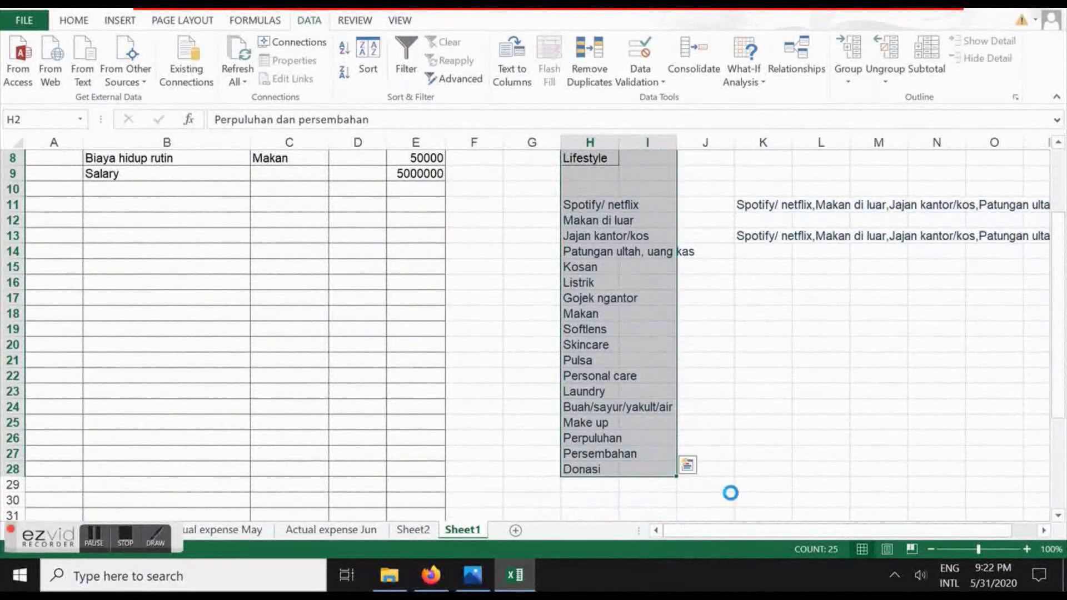
key("ctrl+c")
Add a new worksheet and paste the copied category lists at cell J5
left_click(515, 530)
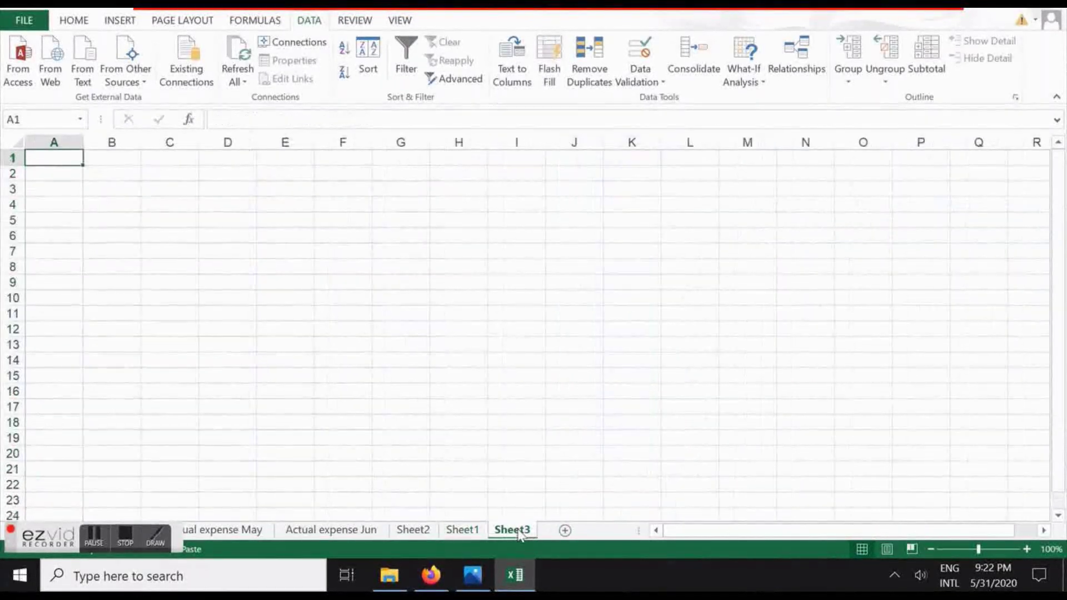
left_click(133, 235)
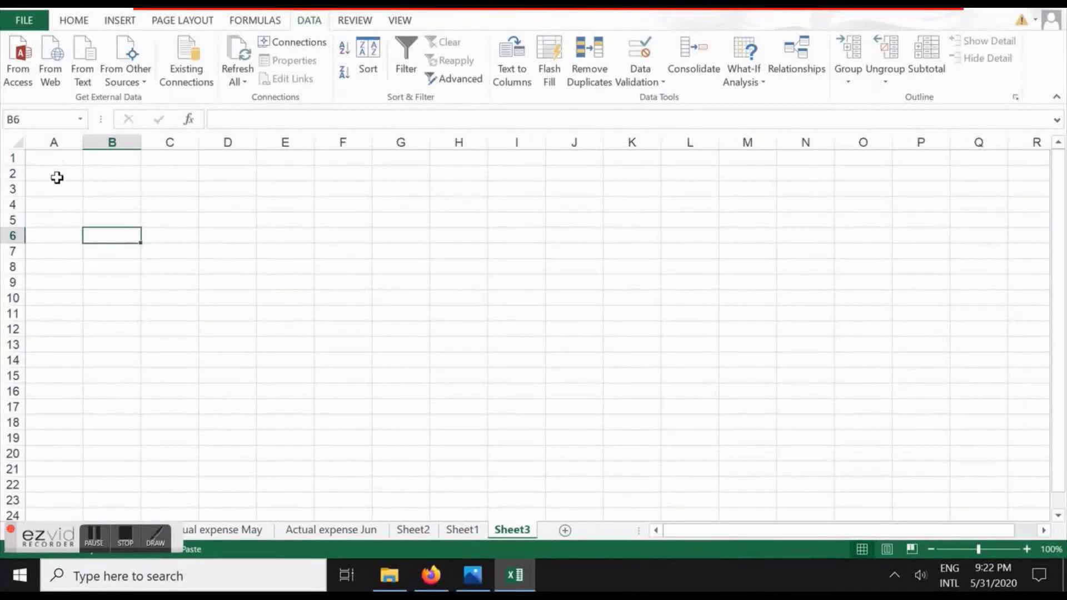
left_click(578, 220)
key("ctrl+v")
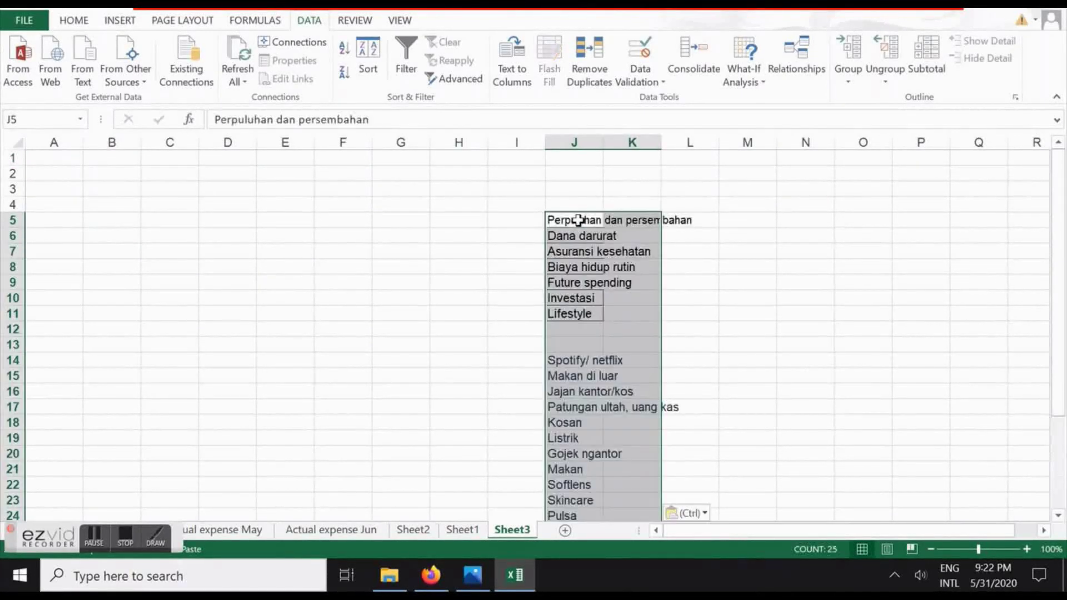
Enter the title "Pengeluaran bulan JUNI" in cell A1 of the new sheet
left_click(347, 185)
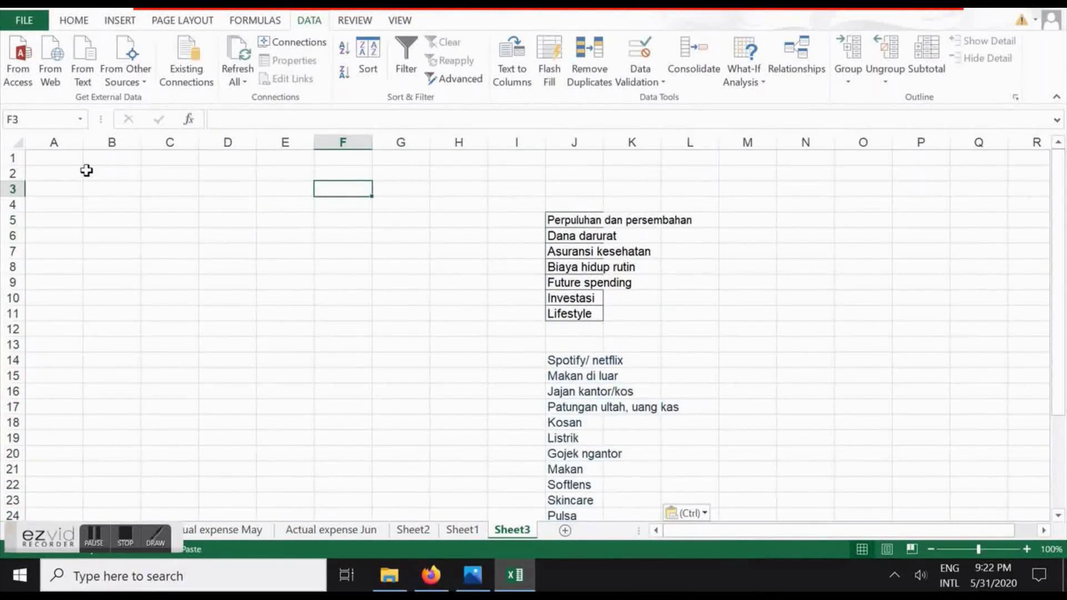
left_click(59, 167)
key("Up")
key("Down")
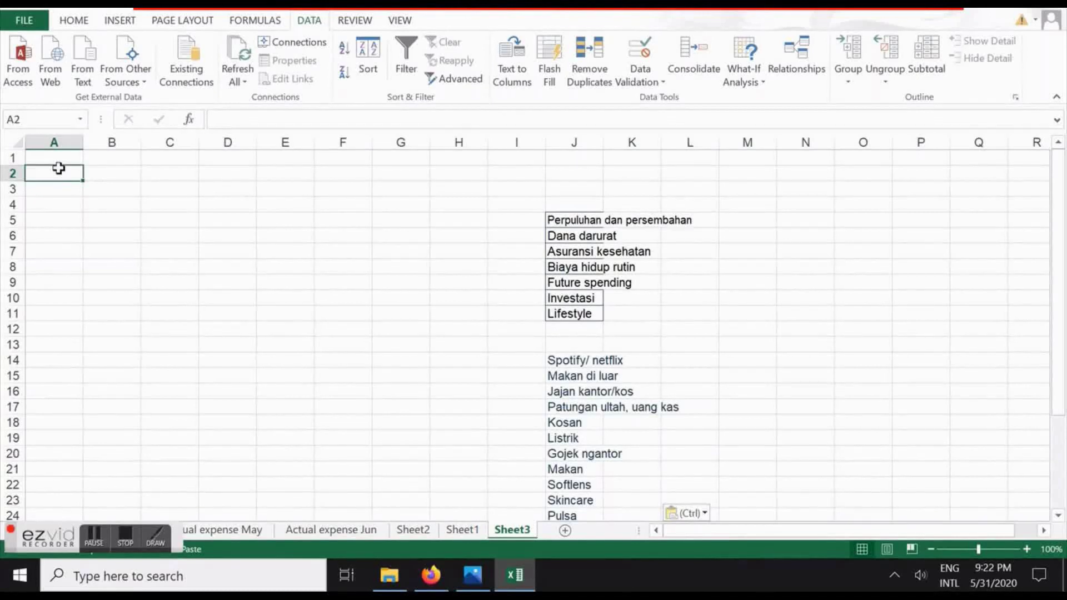
key("Up")
type("D")
type("a")
key("BackSpace")
key("BackSpace")
type("Pengeluaran bulan JUNI")
key("Return")
key("Return")
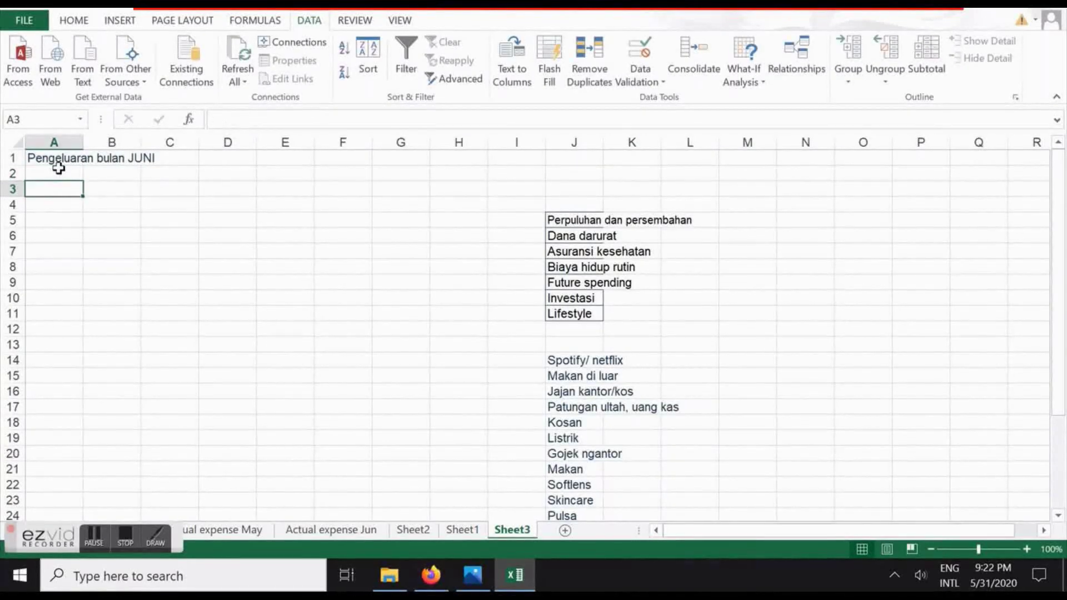
Enter the column headers Date, Category 1, Category 2, Note and Jumlah in cells A3 to E3
type("Date")
key("Tab")
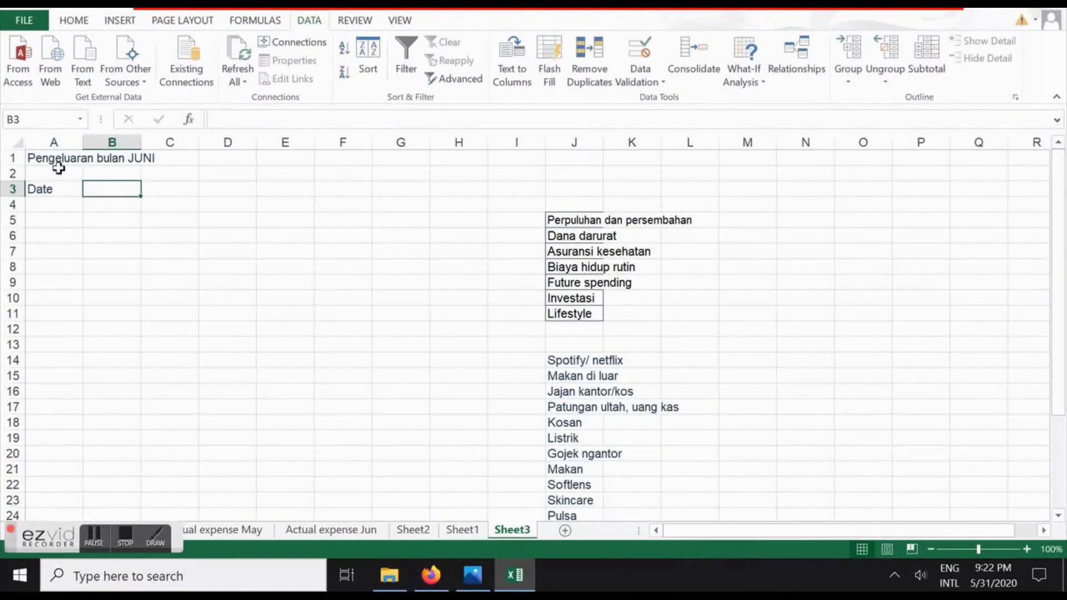
type("Category")
key("Return")
key("Up")
key("Right")
type("Category 2")
key("Return")
key("Up")
key("Right")
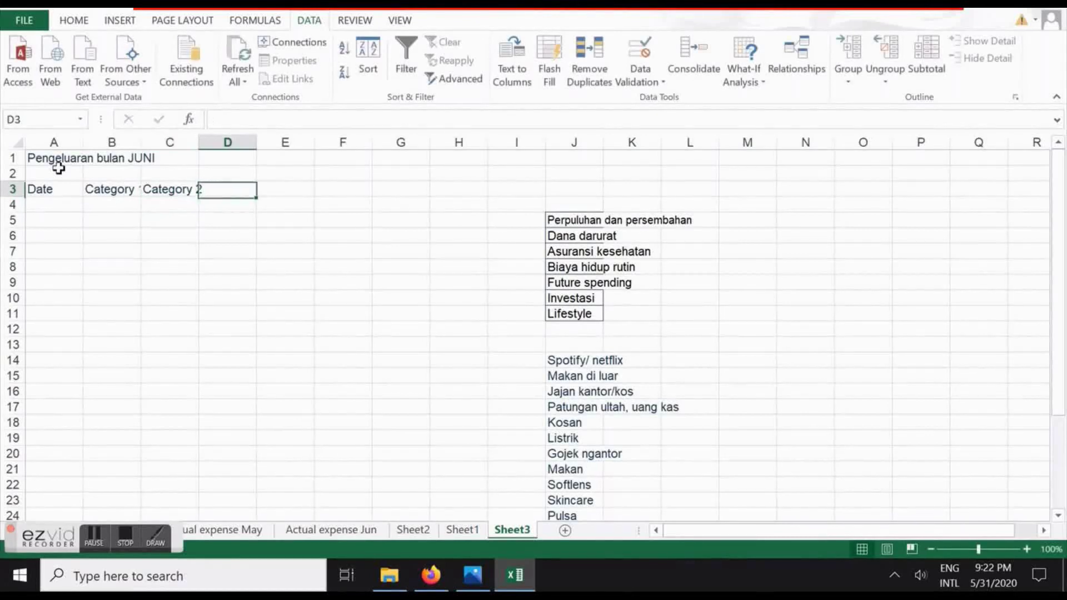
type("Nte")
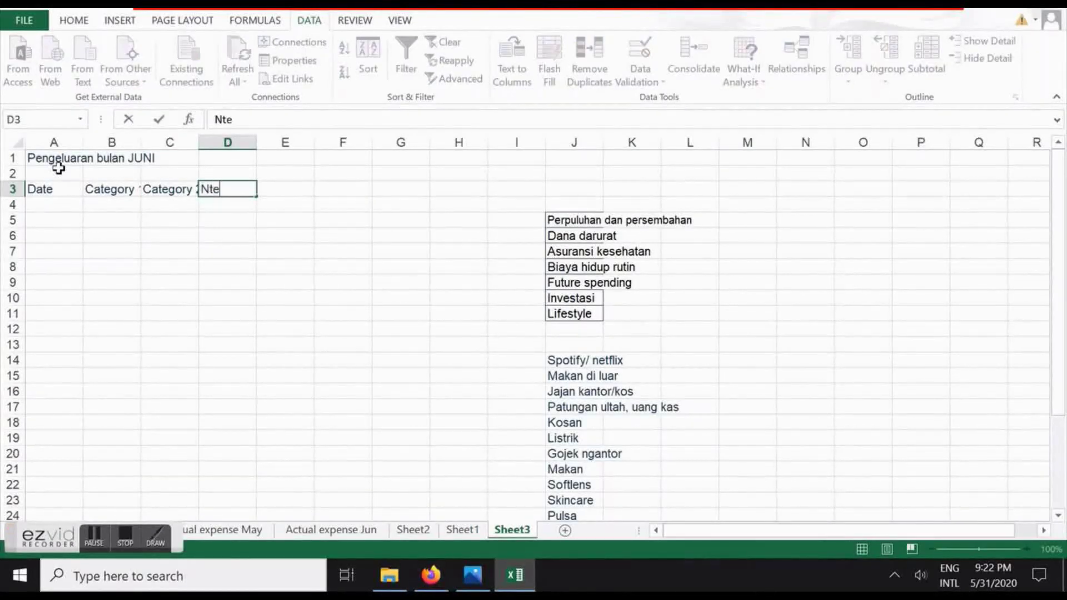
key("Tab")
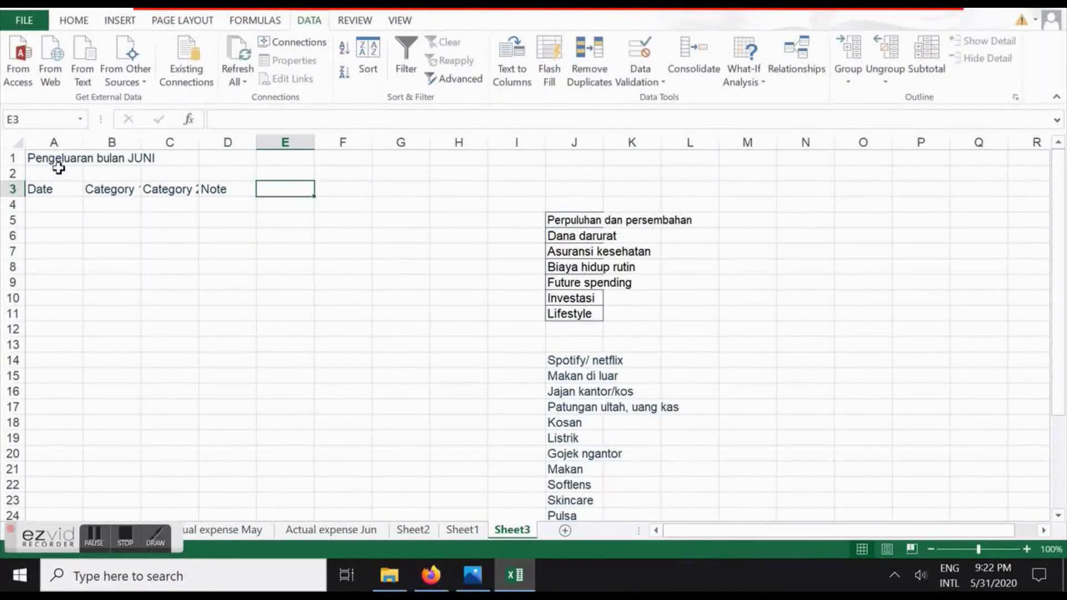
type("Jumlah")
key("Return")
key("Up")
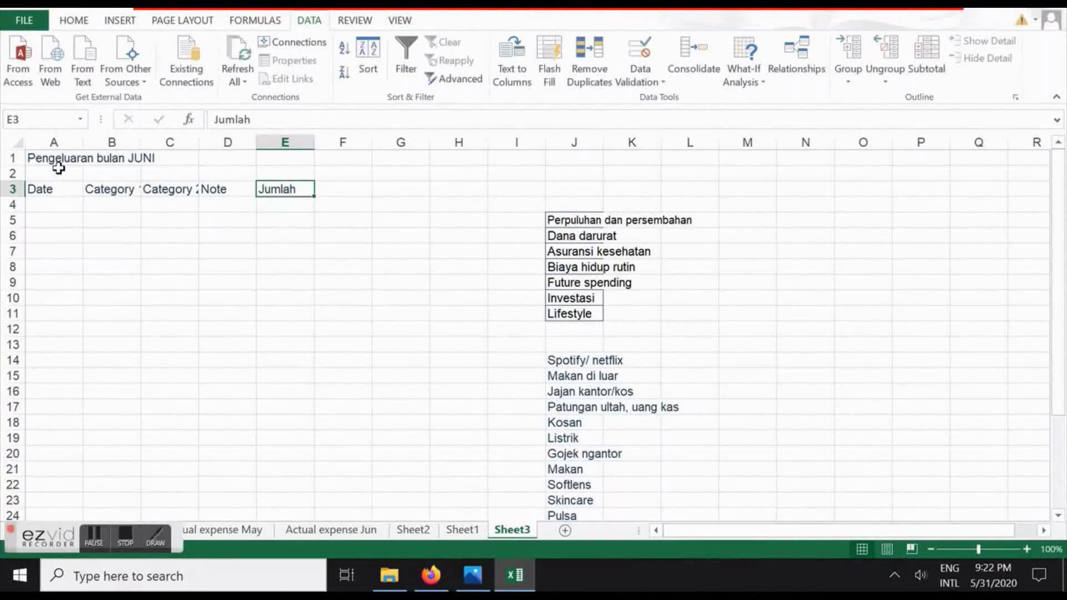
Create a table from the range A3:E70, using its first row as headers
key("Left")
key("Left")
key("Left")
key("Left")
key("shift+Right")
key("shift+Right")
key("shift+Right")
key("shift+Right")
key("shift+Down")
key("shift+Down")
key("shift+Down")
key("shift+Down")
key("shift+Down")
key("shift+Down")
key("shift+Down")
key("shift+Down")
key("shift+Down")
key("shift+Down")
key("shift+Down")
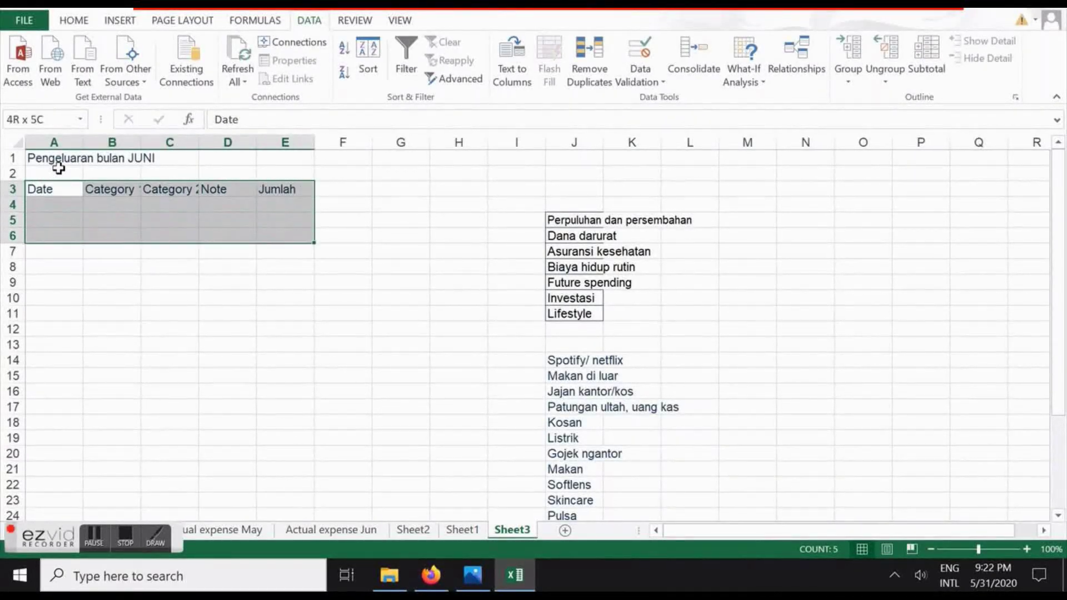
key("shift+Down")
key("shift+Down")
key("shift+Down")
key("shift+Down")
key("shift+Down")
key("shift+Down")
key("shift+Down")
key("shift+Down")
key("shift+Down")
key("shift+Down")
key("shift+Down")
key("shift+Down")
key("shift+Down")
key("shift+Down")
key("shift+Down")
key("shift+Down")
key("shift+Down")
key("shift+Down")
key("shift+Down")
key("shift+Down")
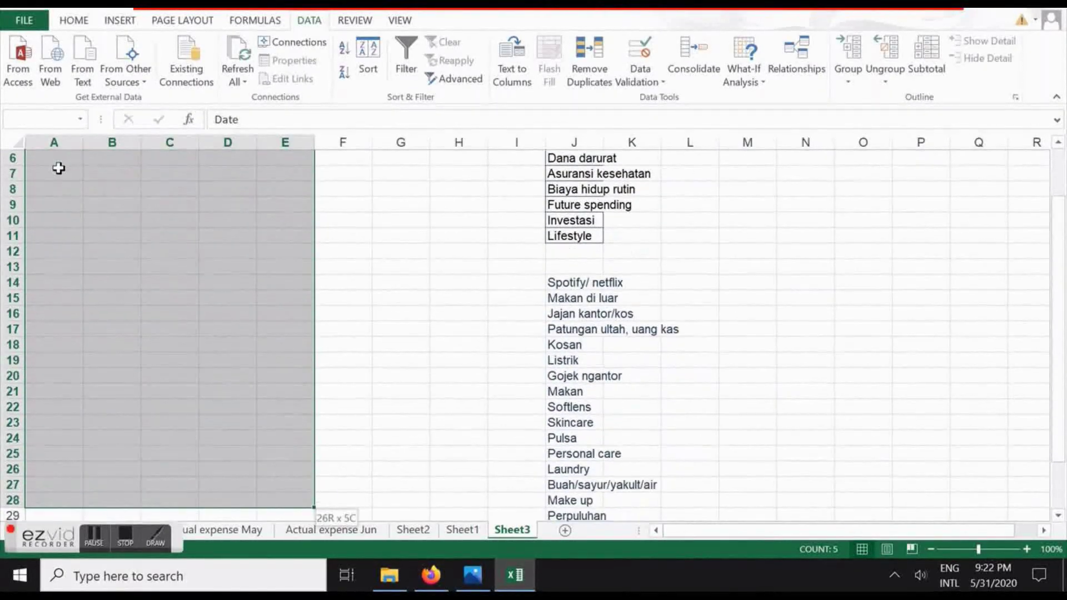
key("shift+Down")
key("shift+Down")
key("shift+Down")
key("shift+Down")
key("shift+Down")
key("shift+Down")
key("shift+Down")
key("shift+Down")
key("shift+Down")
key("shift+Down")
key("shift+Down")
key("shift+Down")
key("shift+Down")
key("shift+Down")
key("shift+Down")
key("shift+Down")
key("shift+Down")
key("shift+Down")
key("shift+Down")
key("shift+Down")
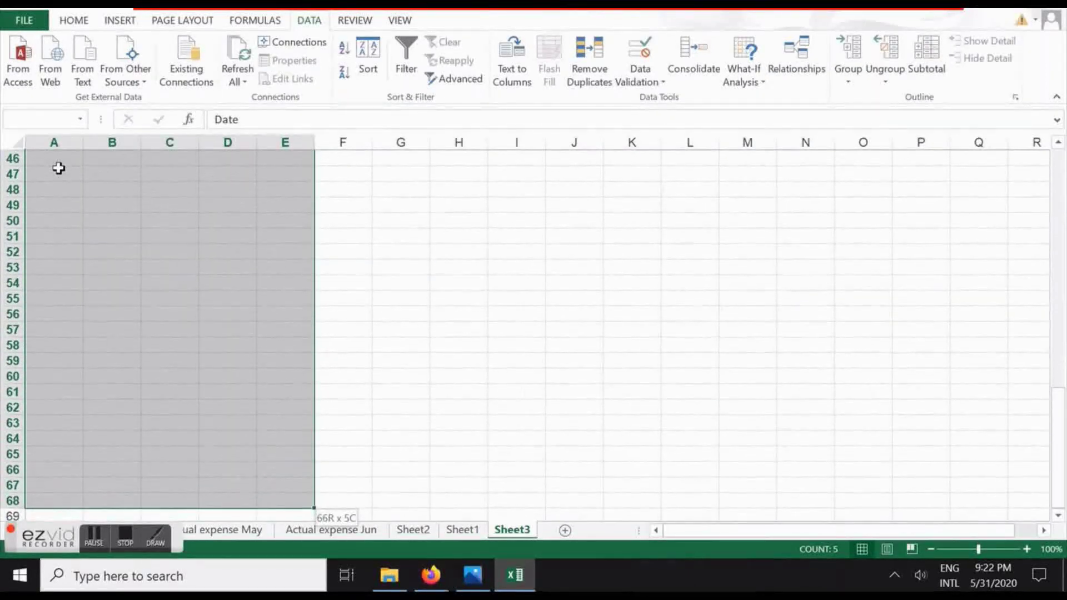
key("shift+Up")
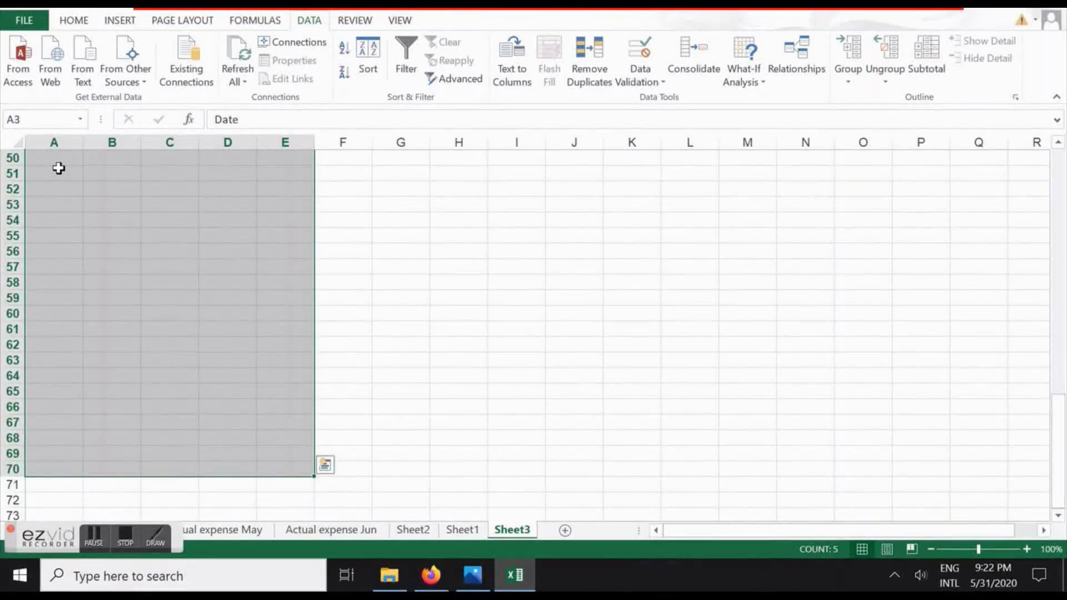
left_click(135, 22)
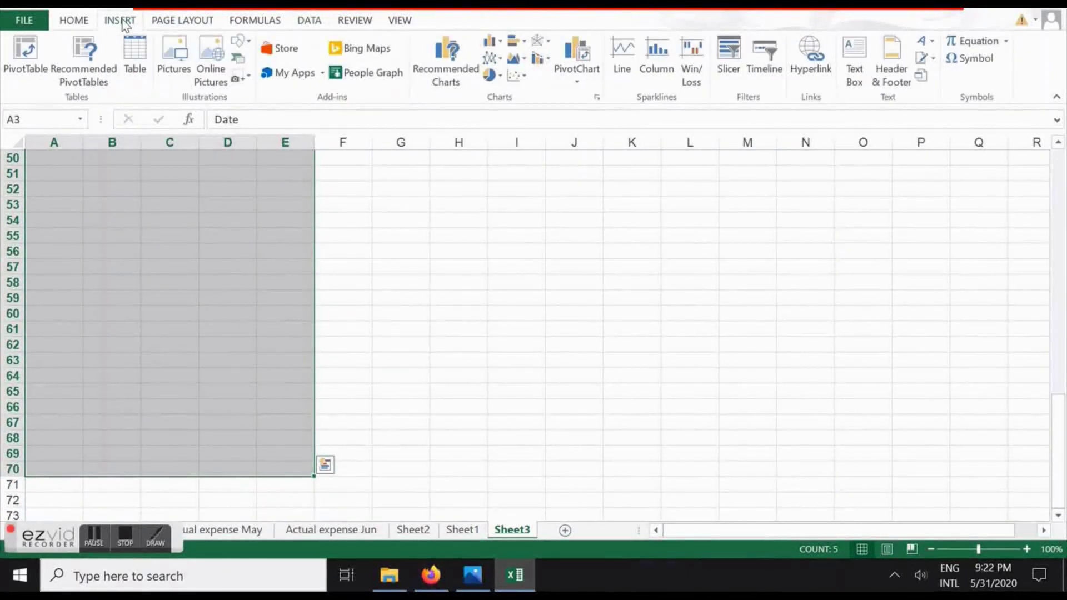
left_click(138, 57)
left_click(201, 423)
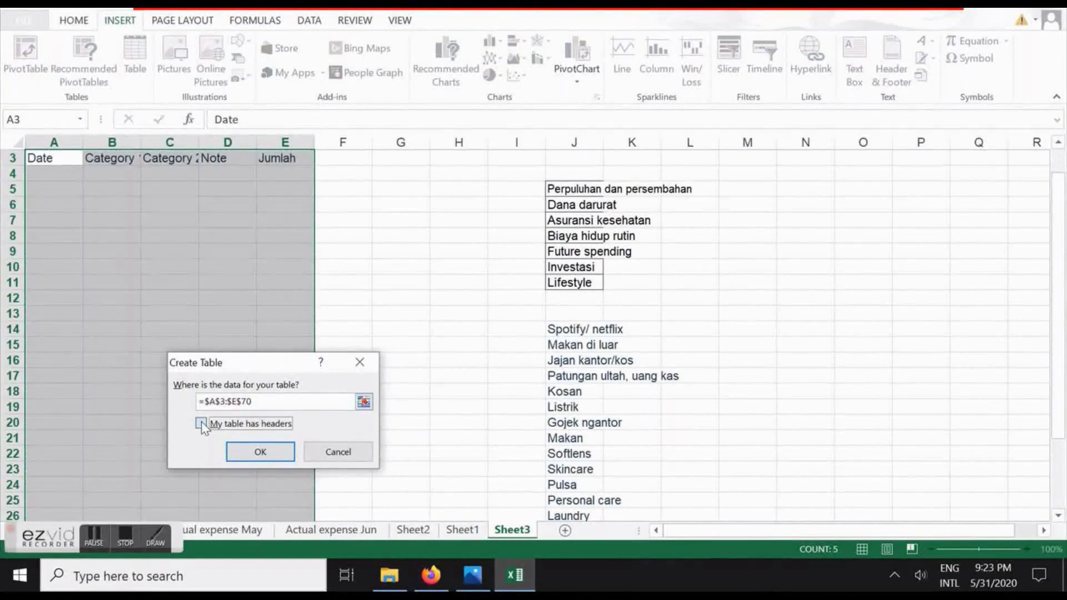
left_click(261, 450)
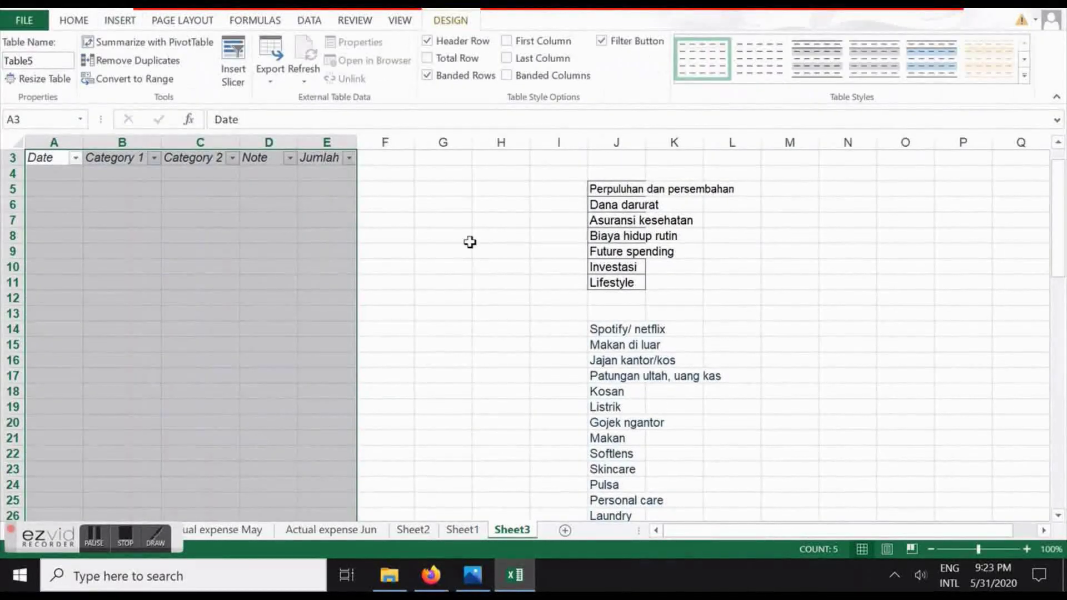
Turn off the table's banded rows and apply the black-bordered grid style Table Style Light 15
left_click(427, 75)
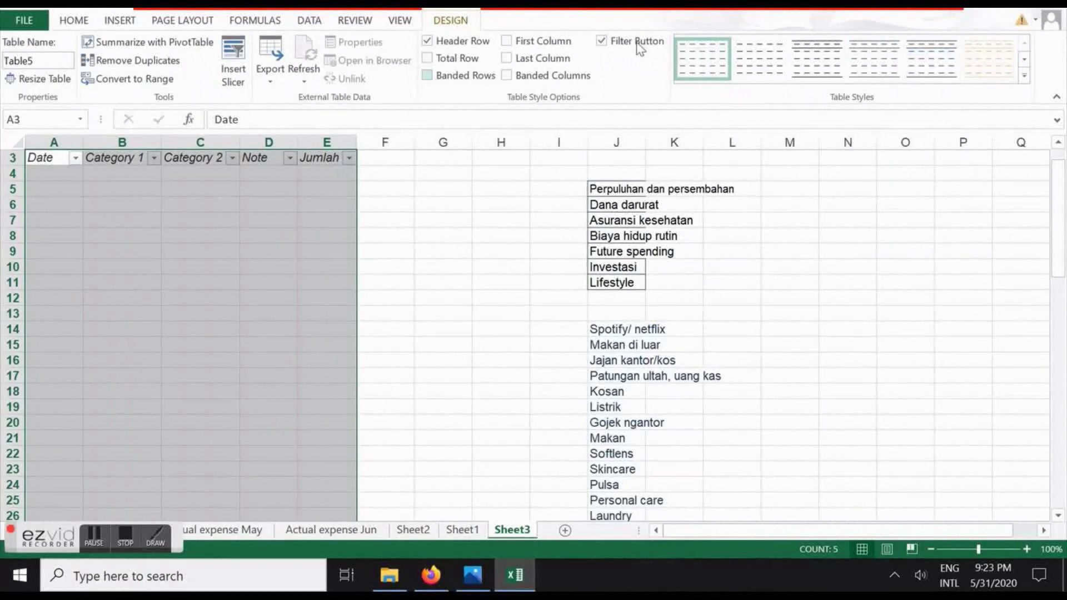
left_click(1025, 60)
left_click(1025, 60)
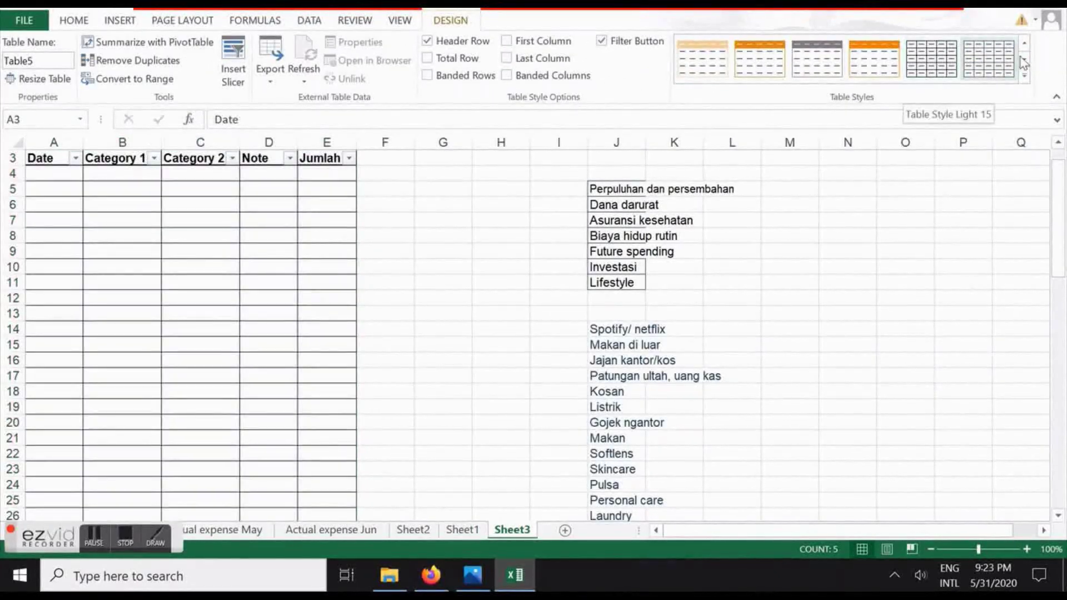
left_click(1025, 60)
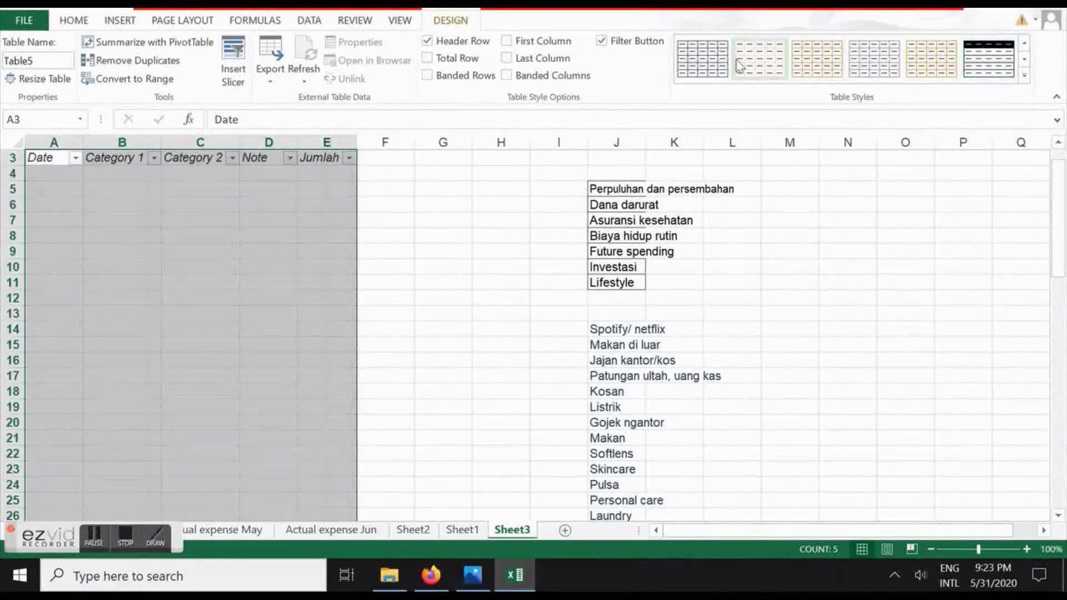
left_click(703, 59)
left_click(299, 207)
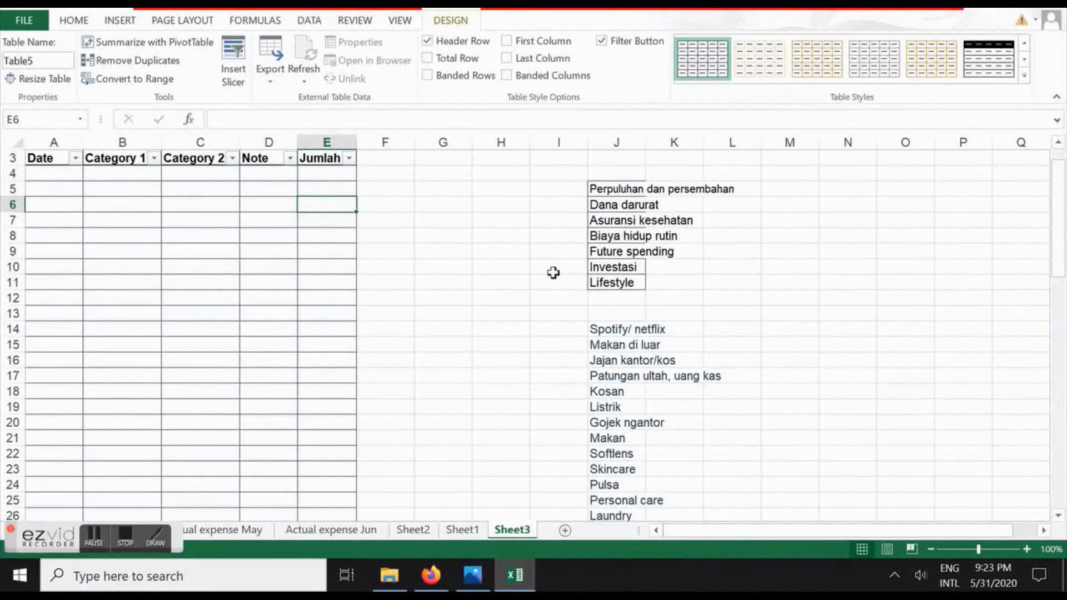
Set up list-type data validation for the Category 1 cells B4:B70
left_click(116, 179)
key("shift+Down")
key("shift+Down")
key("shift+Down")
key("shift+Down")
key("shift+Down")
key("shift+Down")
key("shift+Down")
key("shift+Down")
key("shift+Down")
key("shift+Down")
key("shift+Down")
key("shift+Down")
key("shift+Down")
key("shift+Down")
key("shift+Down")
key("shift+Down")
key("shift+Down")
key("shift+Down")
key("shift+Down")
key("shift+Down")
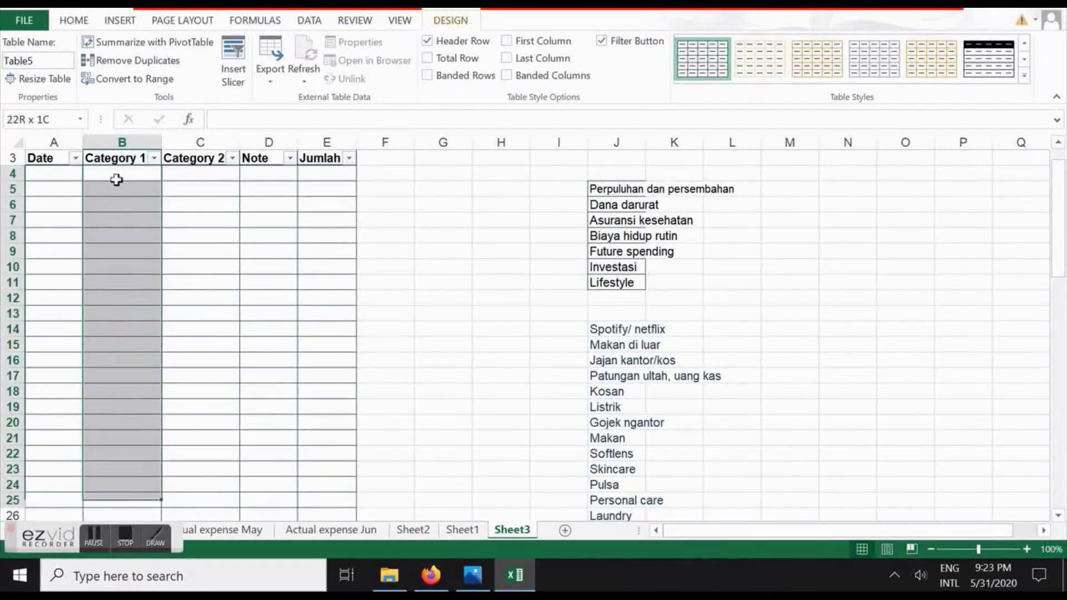
key("shift+Down")
key("shift+Down")
key("shift+Down")
key("shift+Down")
key("shift+Down")
key("shift+Down")
key("shift+Down")
key("shift+Down")
key("shift+Down")
key("shift+Down")
key("shift+Down")
key("shift+Down")
key("shift+Down")
key("shift+Down")
key("shift+Down")
key("shift+Down")
key("shift+Down")
key("shift+Down")
key("shift+Down")
key("shift+Down")
key("shift+Down")
key("shift+Down")
key("shift+Down")
key("shift+Down")
key("shift+Down")
key("shift+Down")
key("shift+Down")
key("shift+Down")
key("shift+Down")
key("shift+Down")
key("shift+Down")
key("shift+Down")
key("shift+Down")
key("shift+Down")
key("shift+Down")
key("shift+Down")
key("shift+Down")
key("shift+Down")
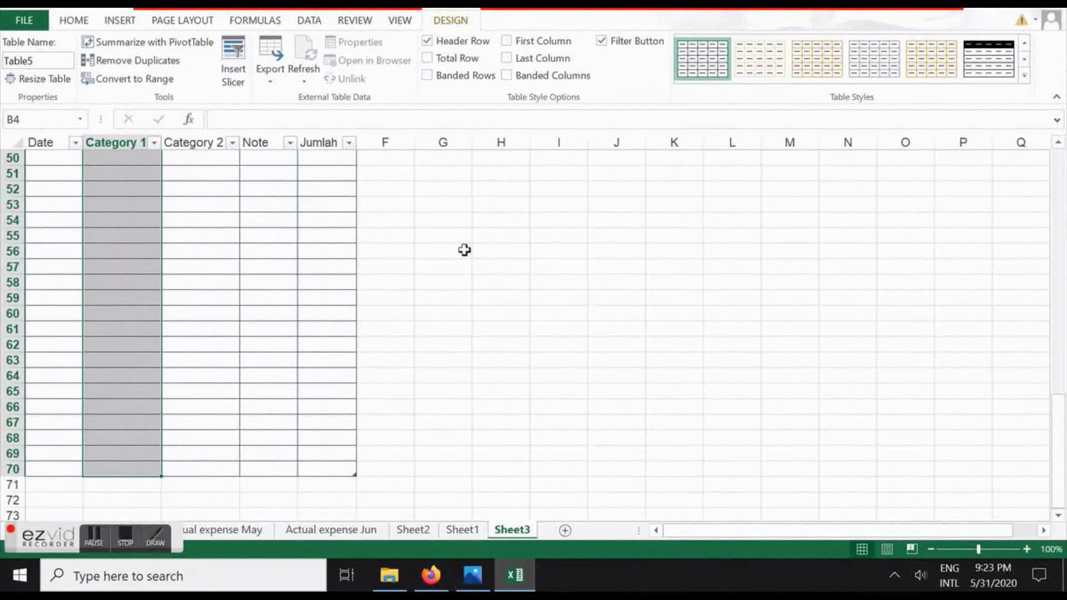
scroll(465, 249, "up", 16)
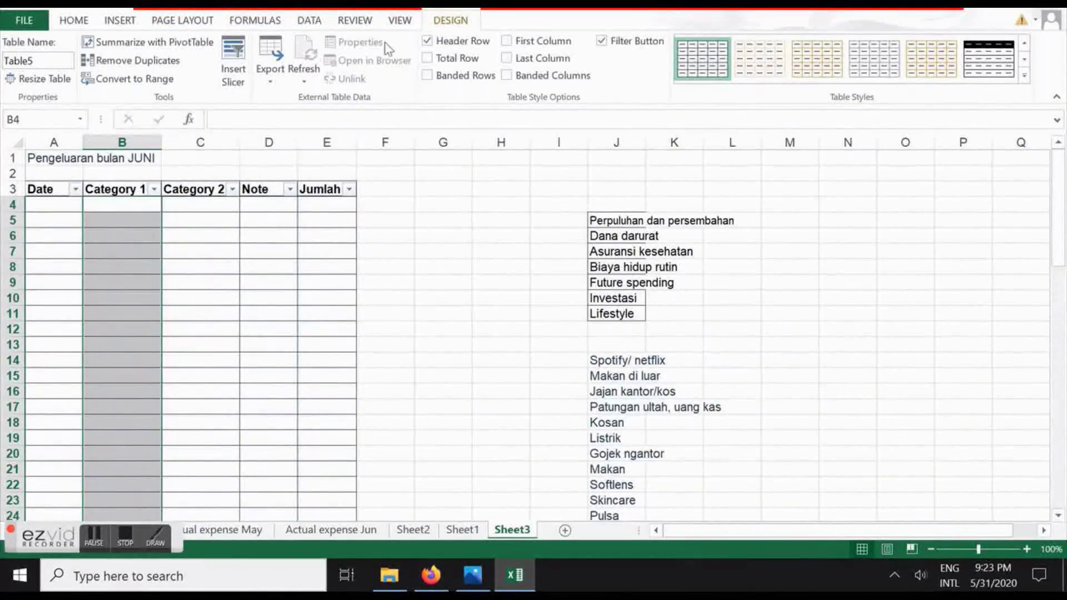
left_click(309, 21)
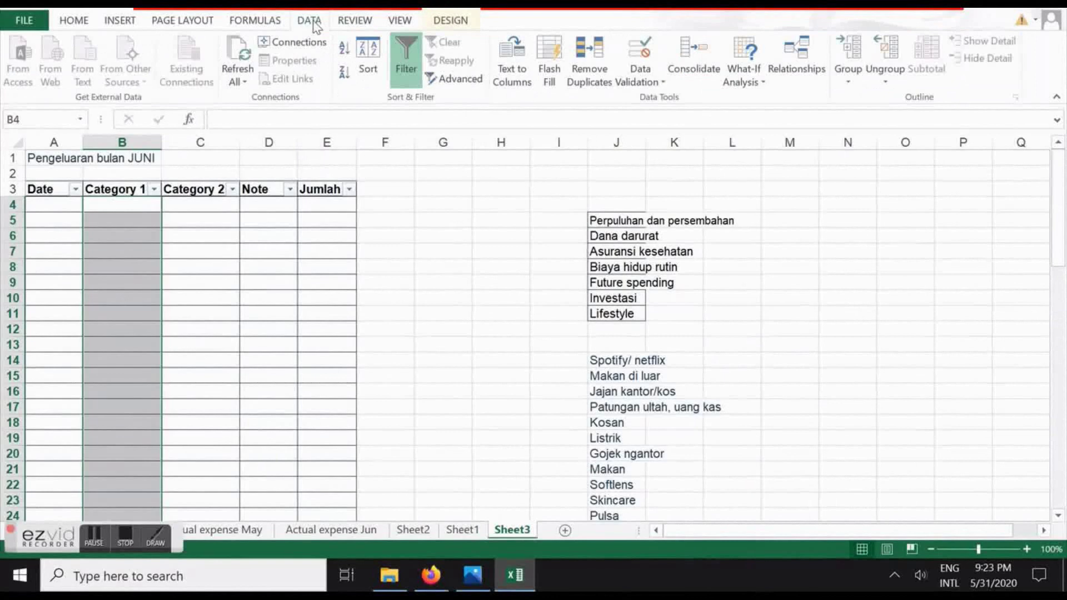
left_click(651, 75)
left_click(663, 102)
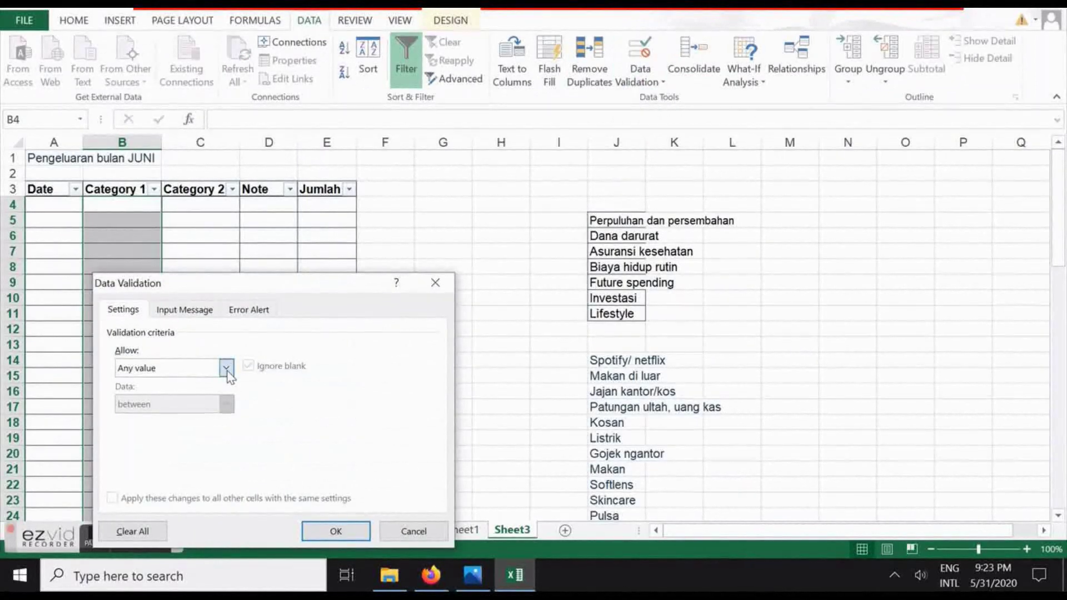
left_click(227, 369)
left_click(191, 416)
Enter Perpuluhan dan persembahan, Dana darurat, Asuransi kesehatan, Biaya hidup rutin, Future spending, Investasi, Lifestyle and Hutang as the list source and apply it
left_click(152, 441)
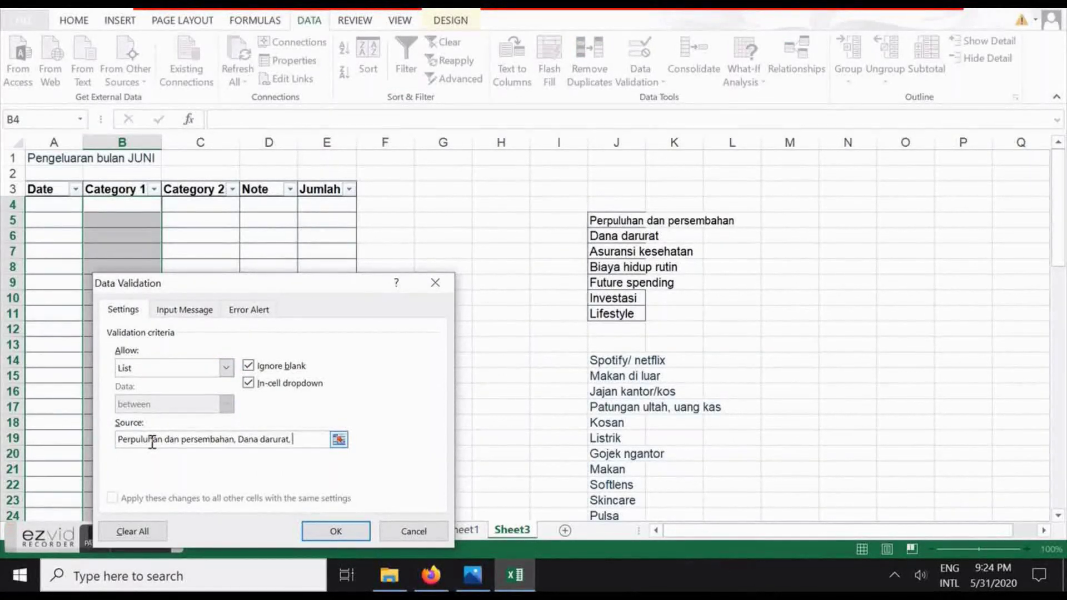
type("si kese")
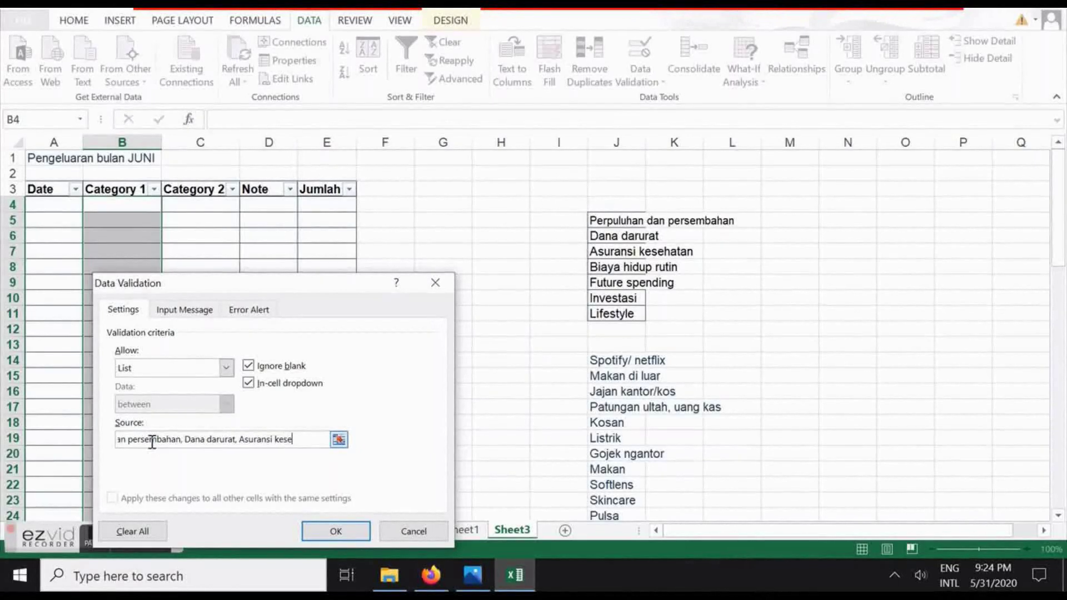
type("hatan, Biaya hi")
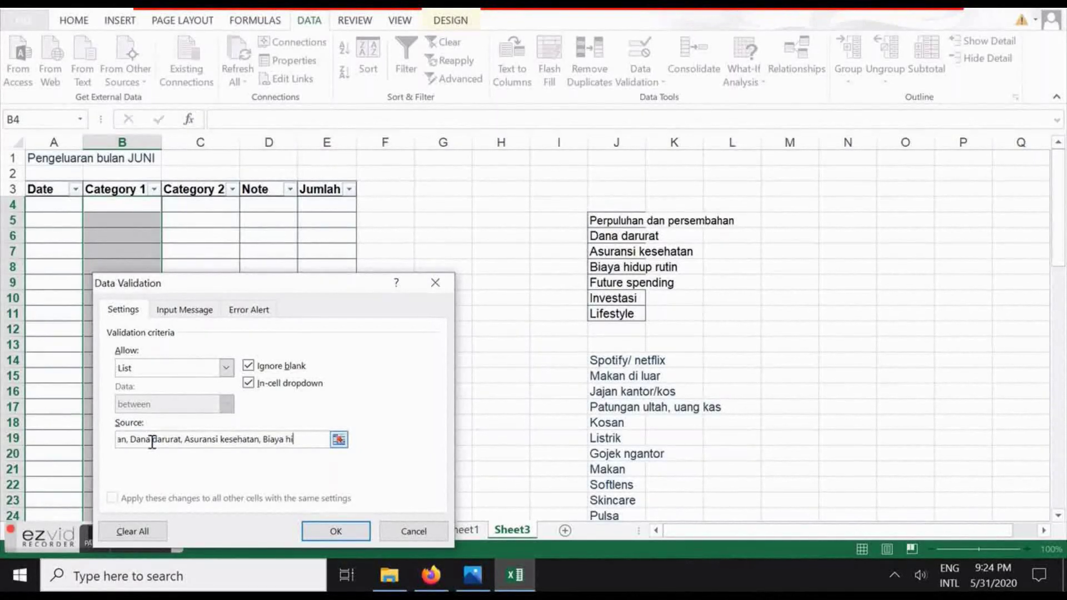
type("dup rutin, Fu")
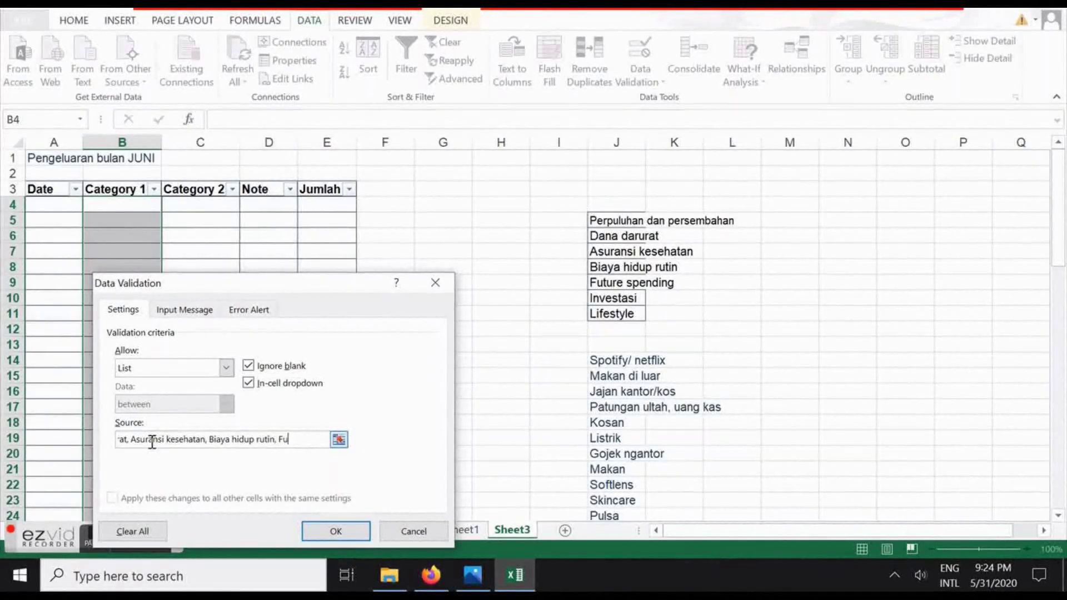
type("ture spendin")
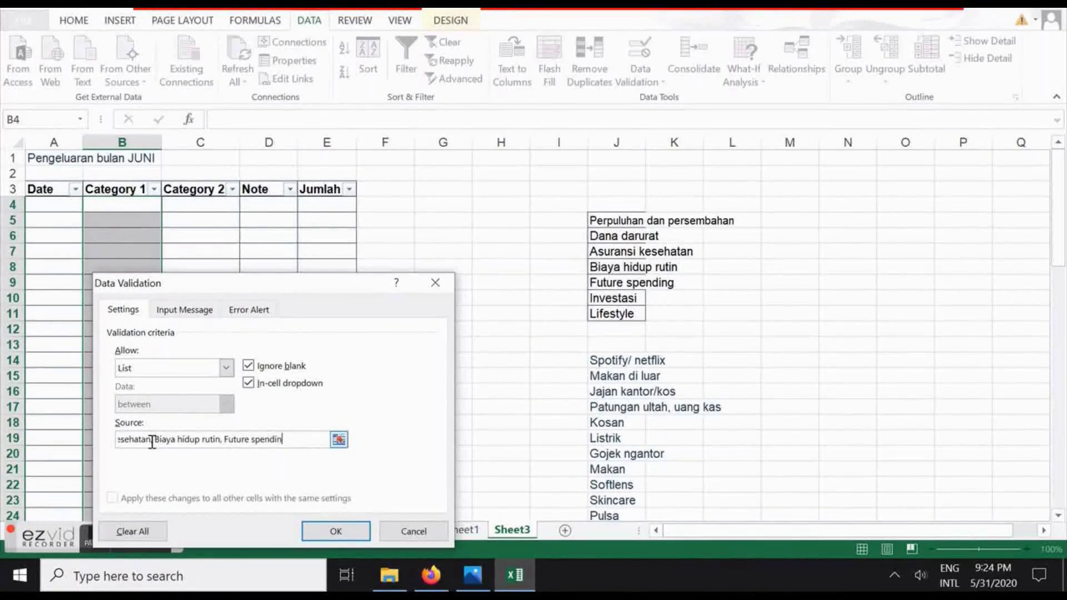
type("g, Investasi, Lifestyle")
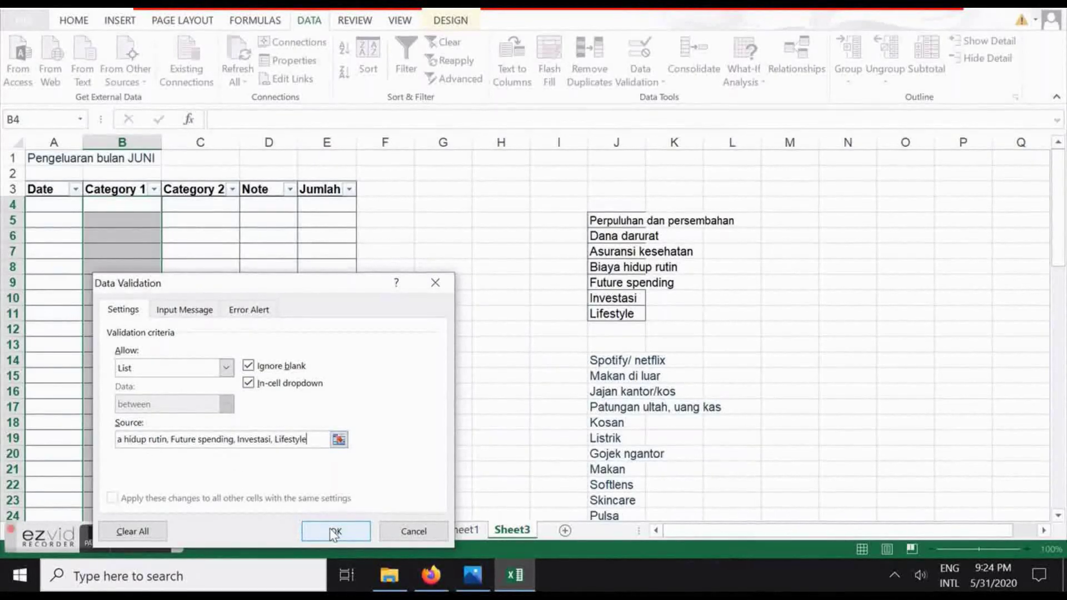
type(",")
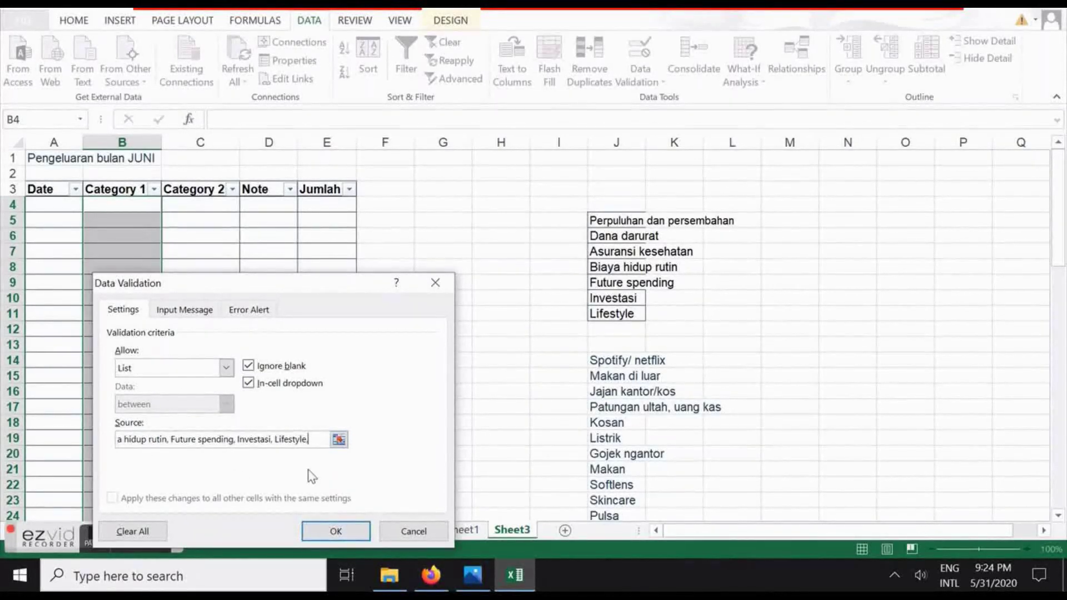
type(" Hutang")
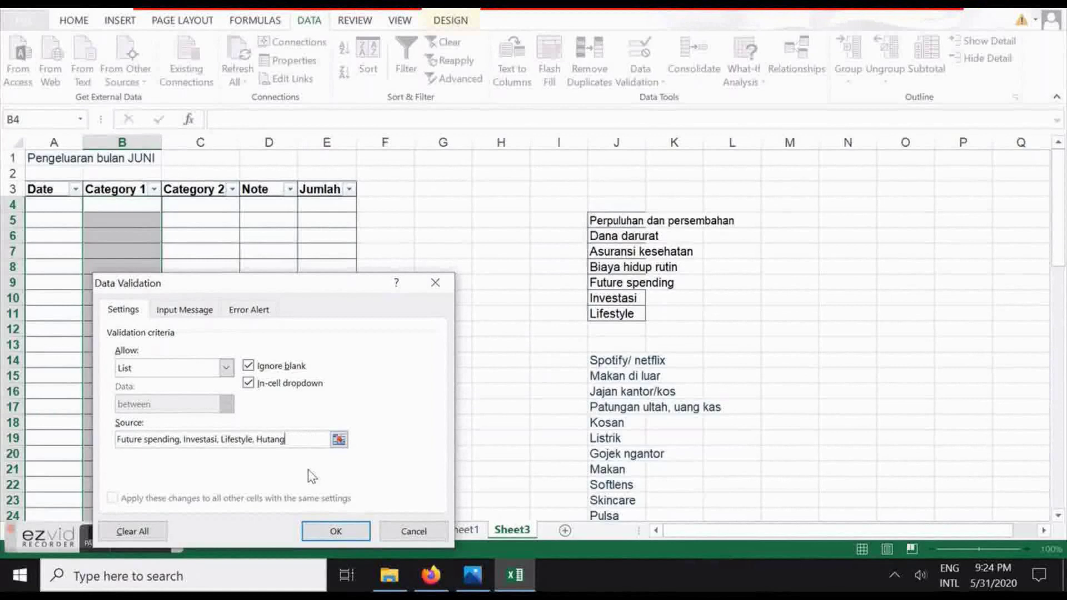
left_click(336, 529)
left_click(361, 249)
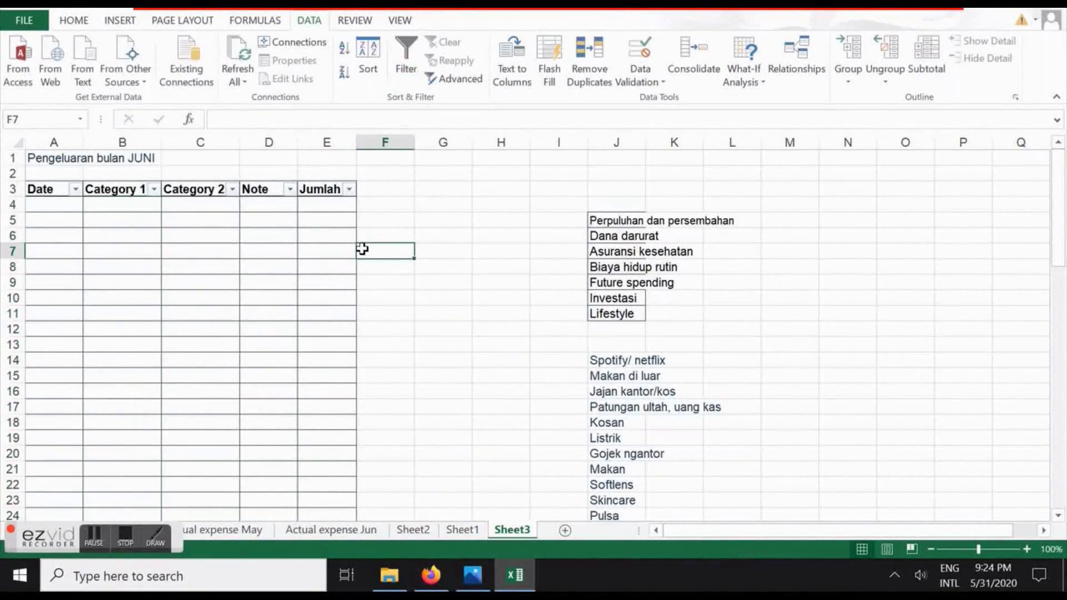
Enter a CONCATENATE formula in cell M14 that joins the subcategories in J14 to J31, separated by commas
scroll(664, 440, "down", 2)
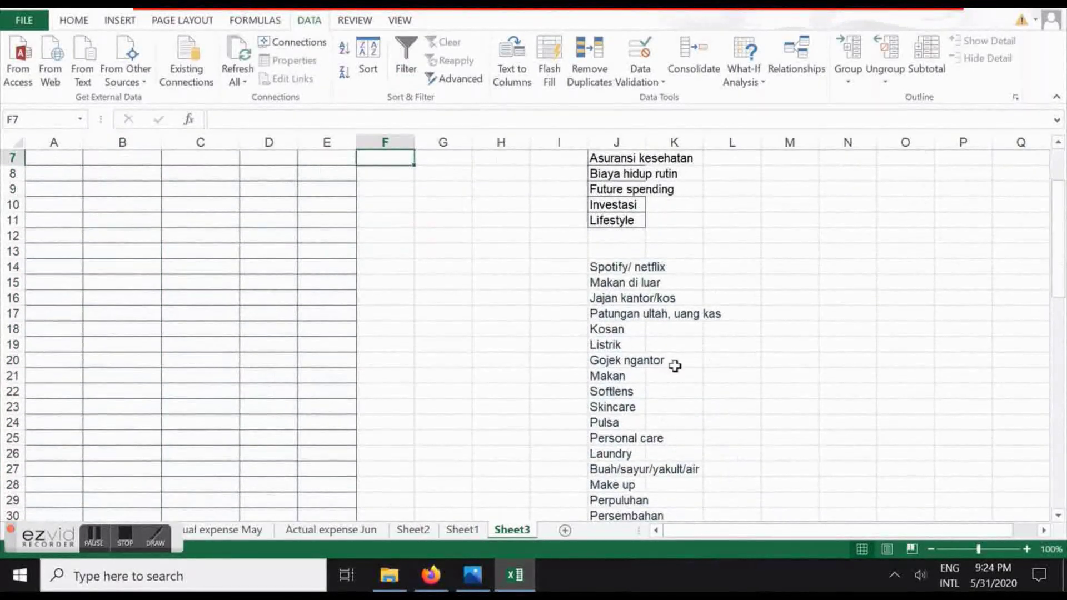
scroll(674, 366, "up", 2)
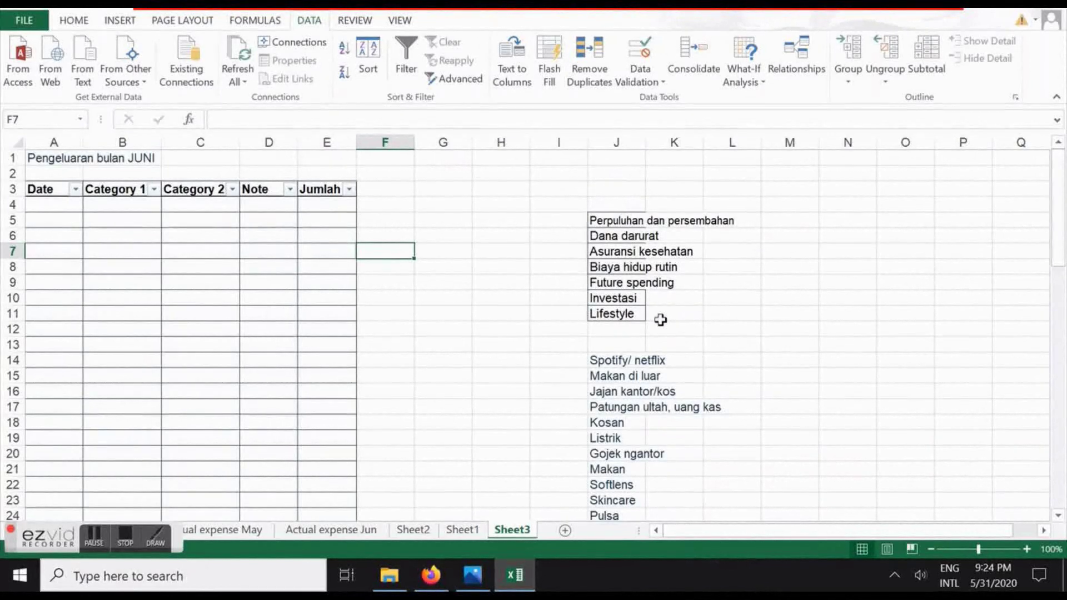
scroll(773, 423, "down", 6)
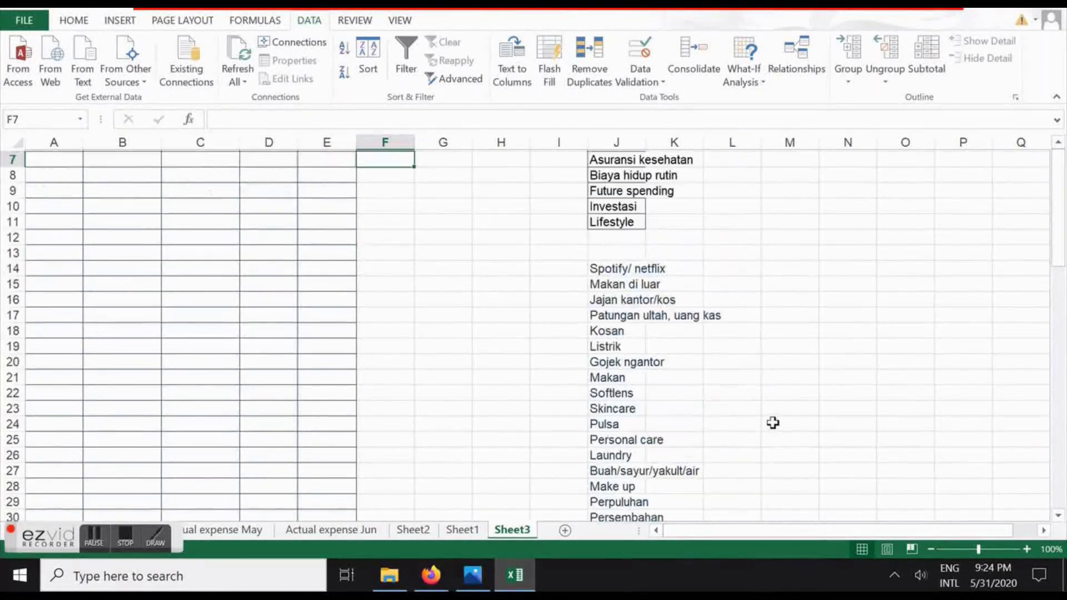
scroll(773, 423, "up", 3)
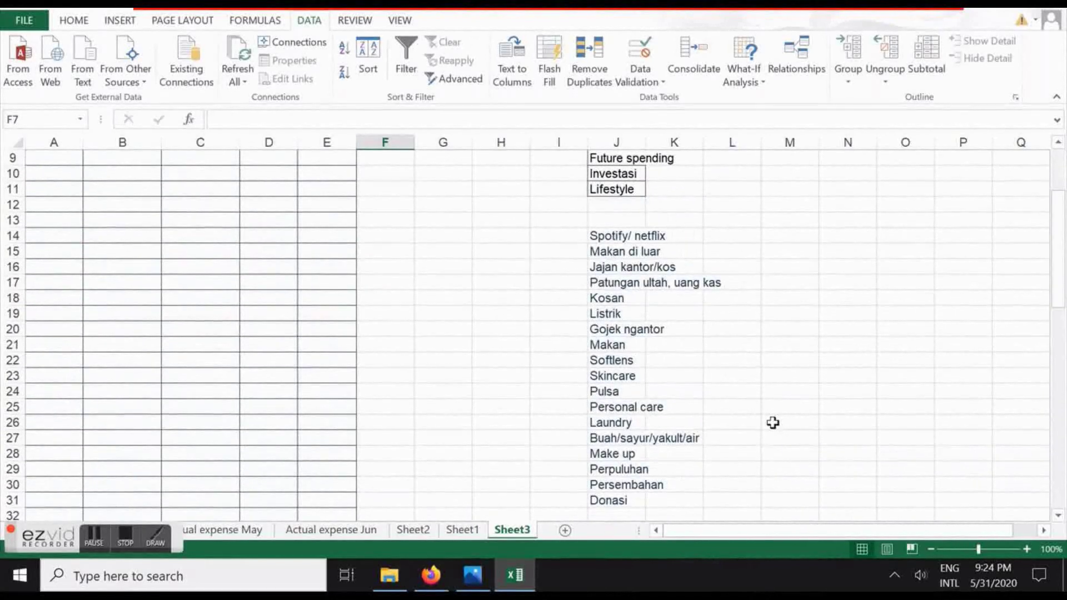
left_click(781, 237)
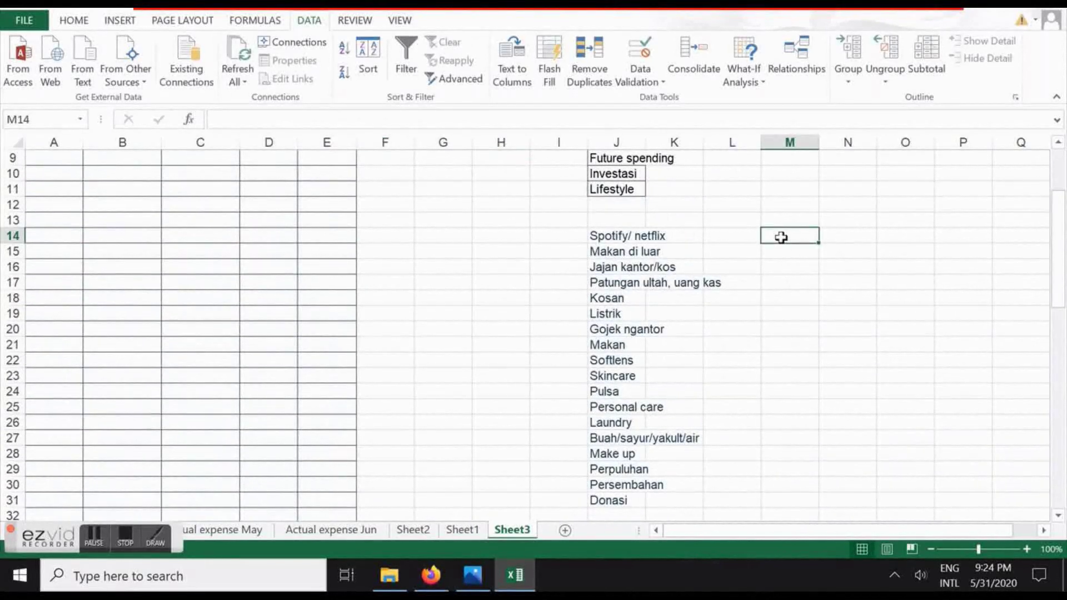
type("=con")
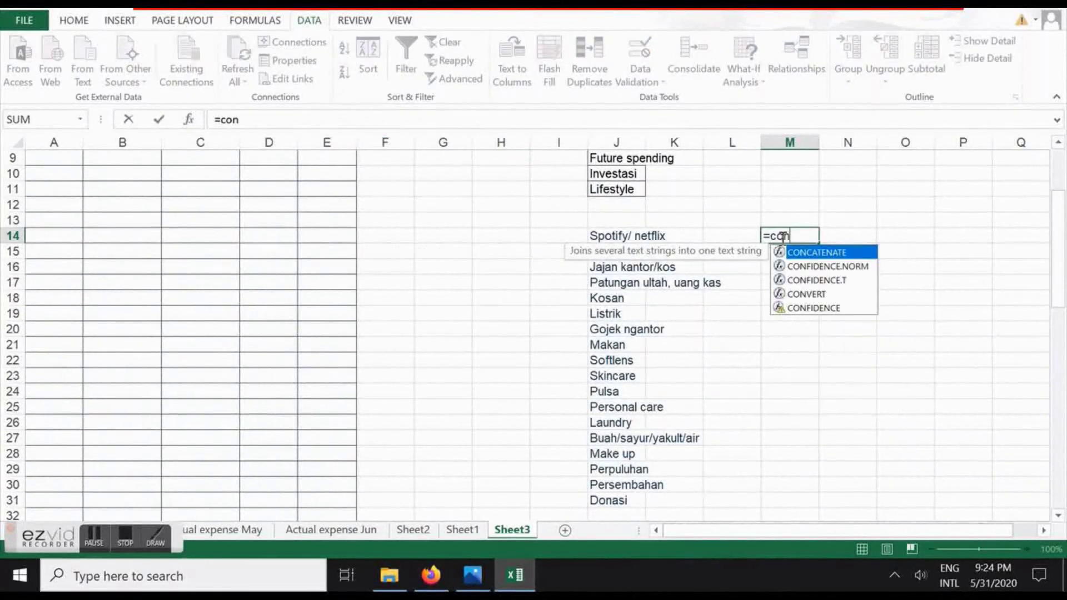
type("catenate(")
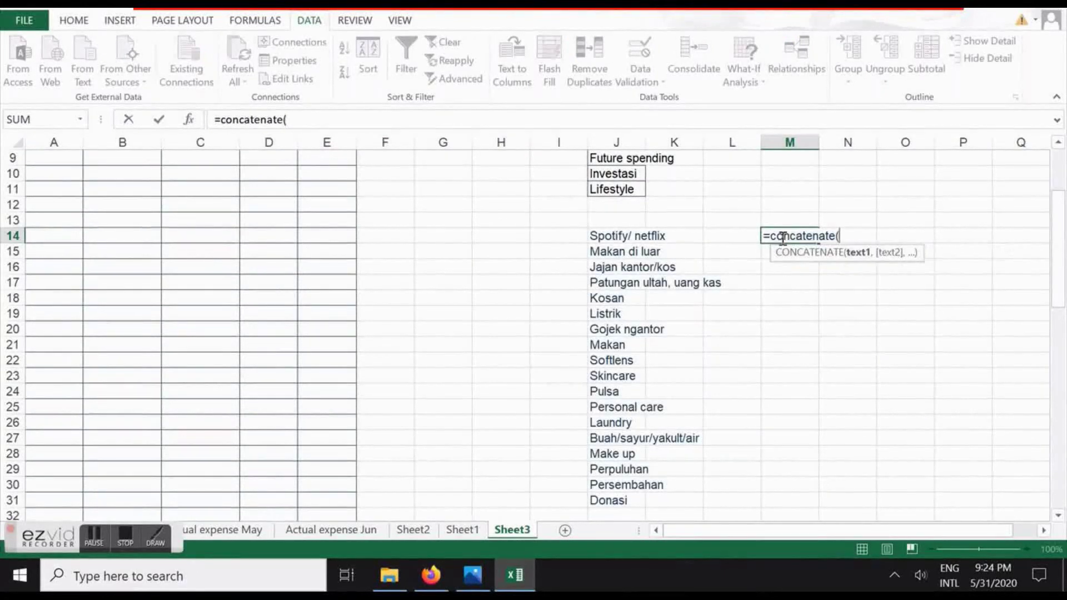
left_click(607, 237)
type(",\",")
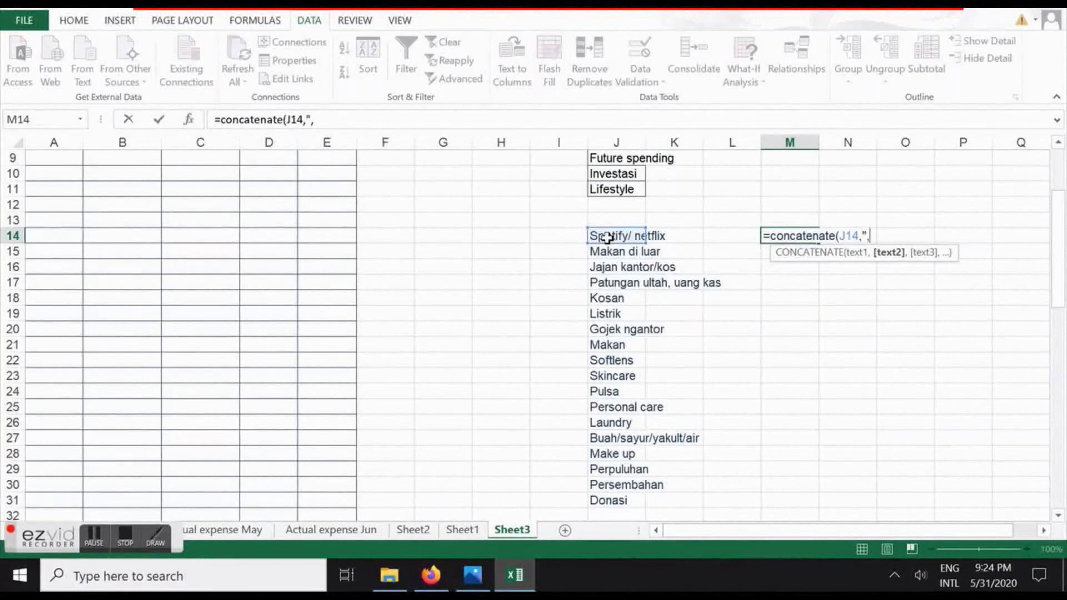
type("\",")
left_click(617, 253)
type(",")
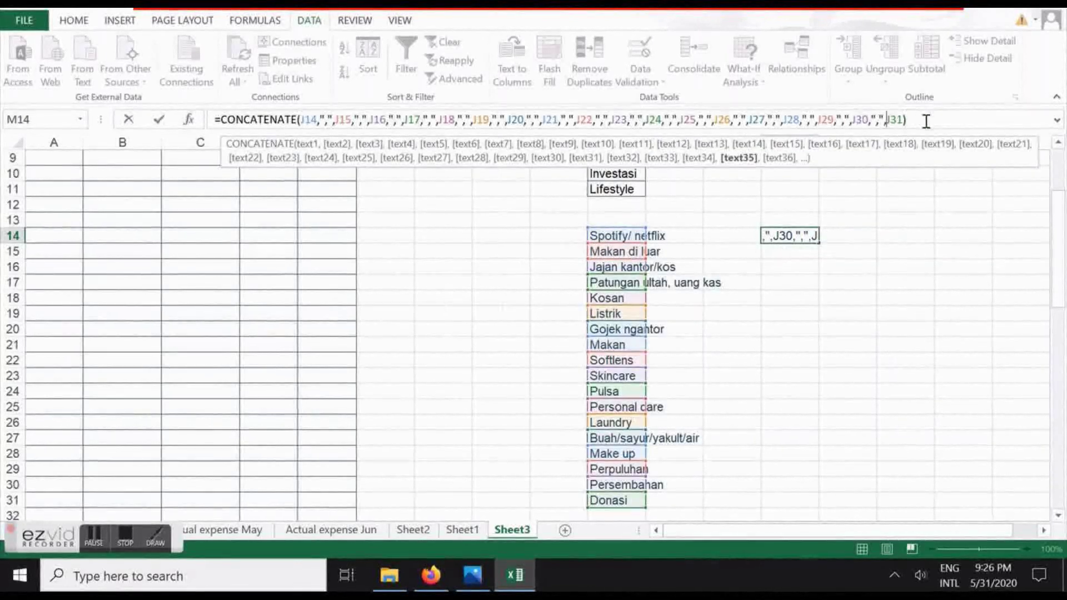
key("Return")
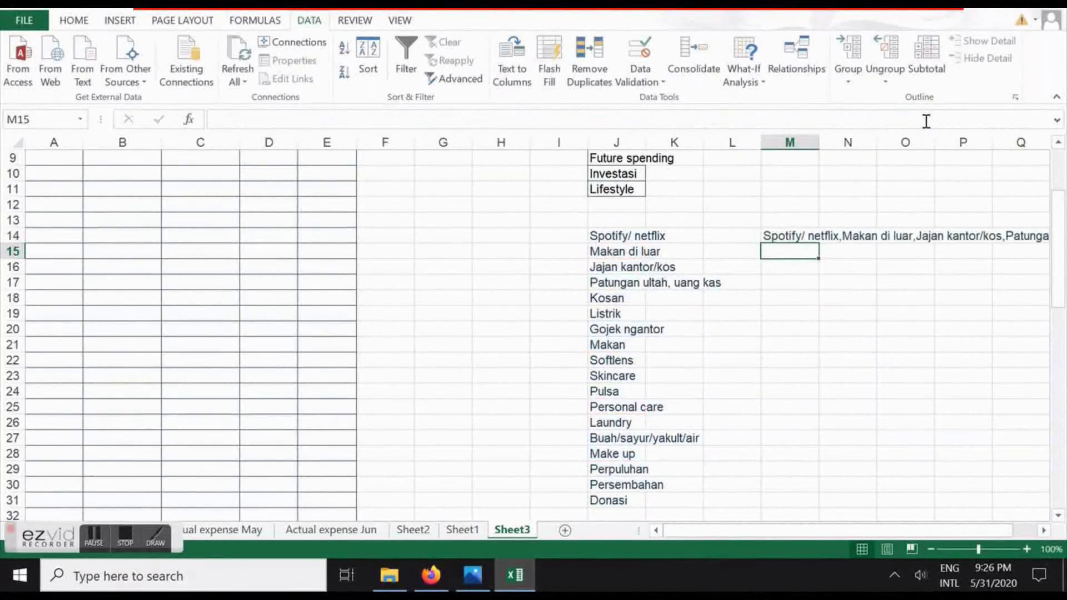
Copy the joined subcategory text from M14 and paste it as values only into cell M16
left_click(800, 235)
key("ctrl+c")
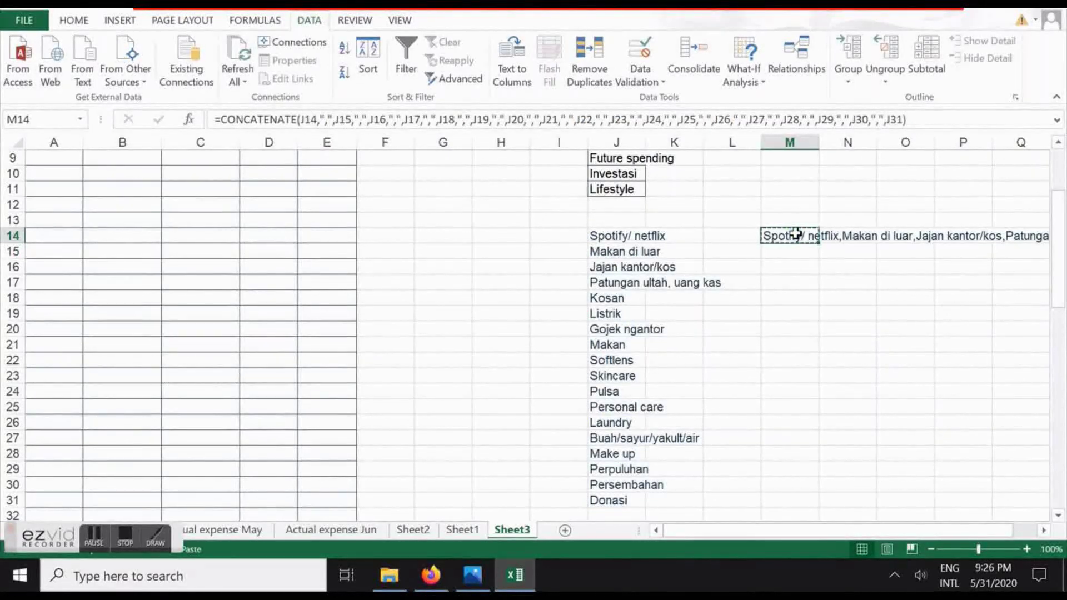
left_click(791, 265)
right_click(791, 266)
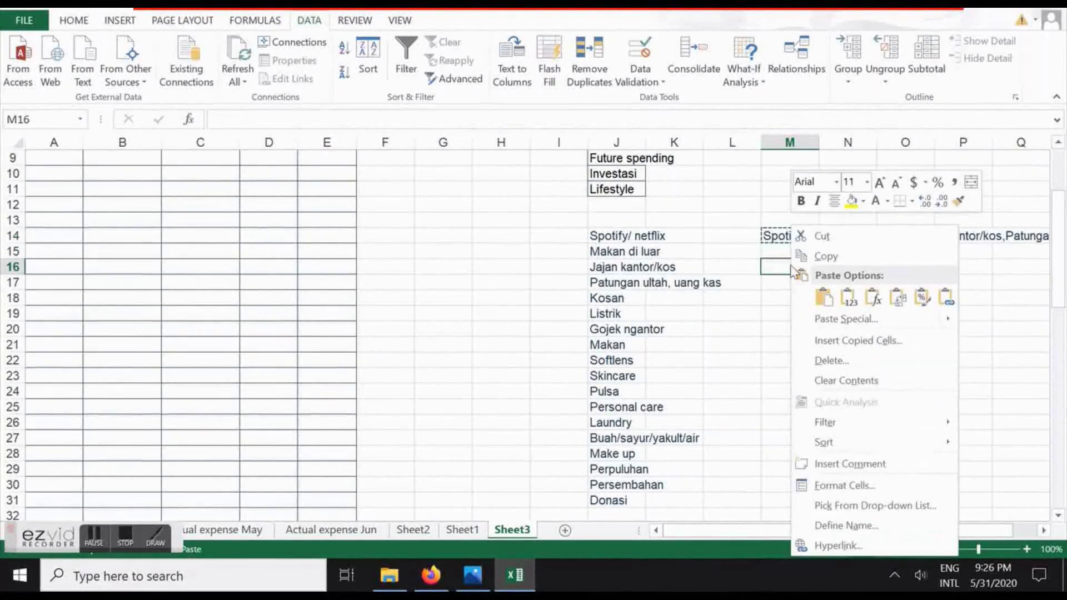
left_click(849, 298)
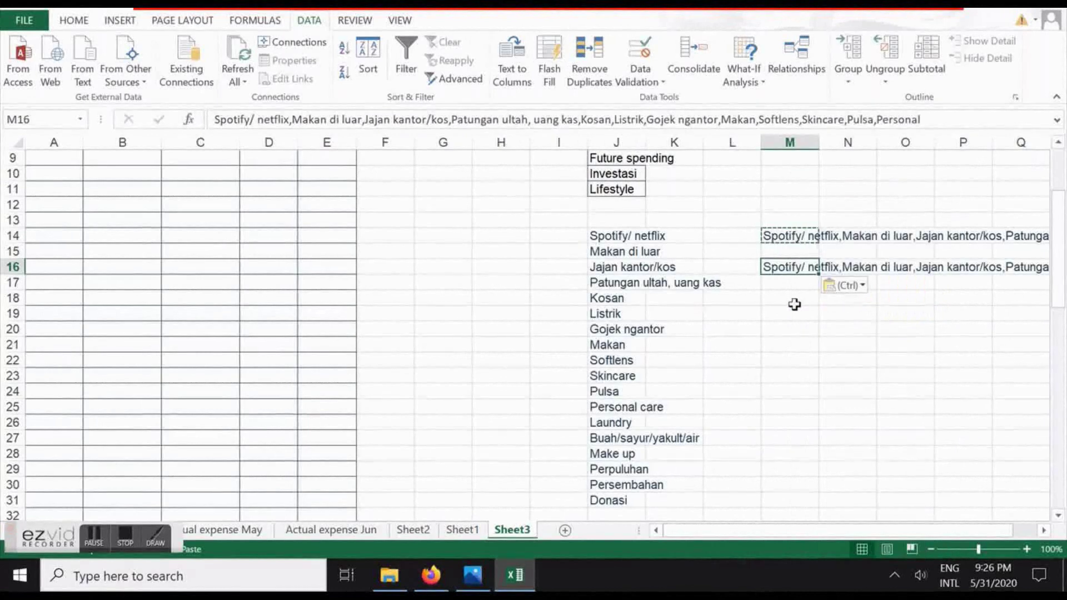
key("Down")
key("Down")
Copy the entire comma-separated text inside cell M16, from Spotify/ netflix to Donasi
left_click(778, 269)
right_click(783, 272)
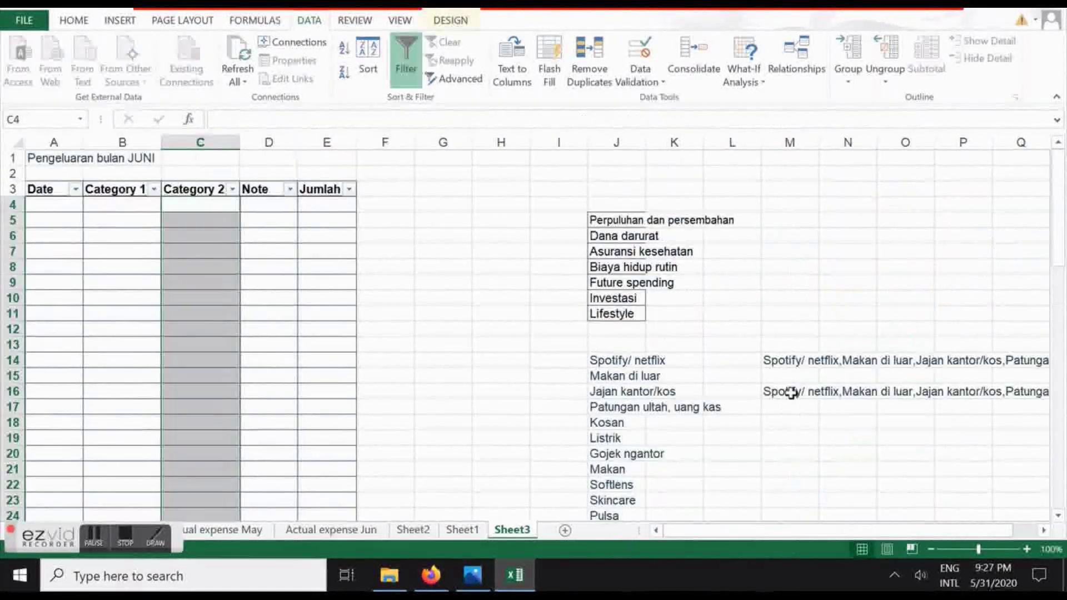
left_click(790, 391)
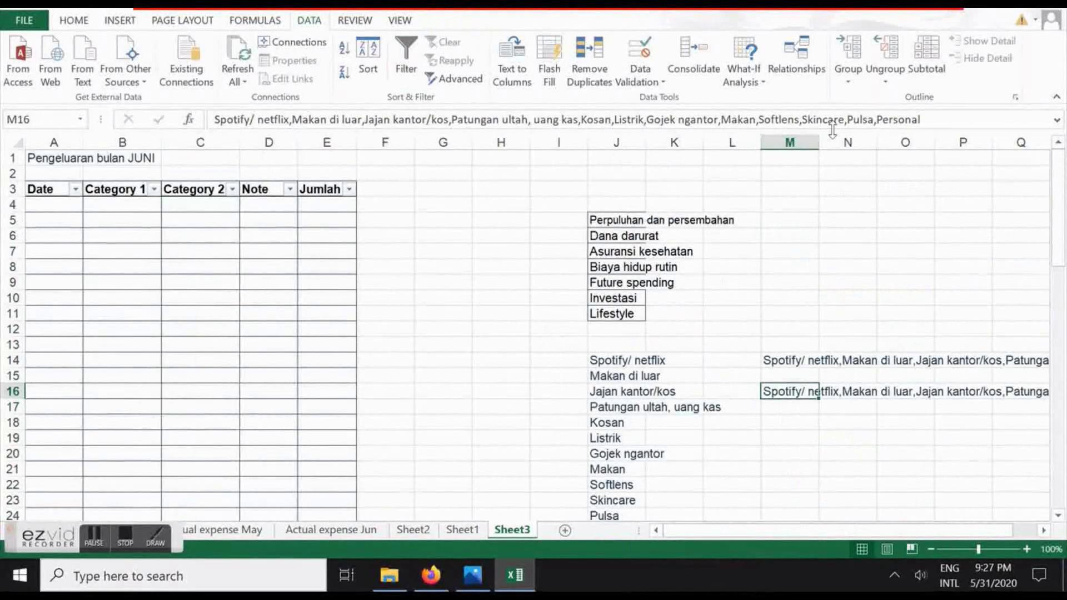
left_click(949, 120)
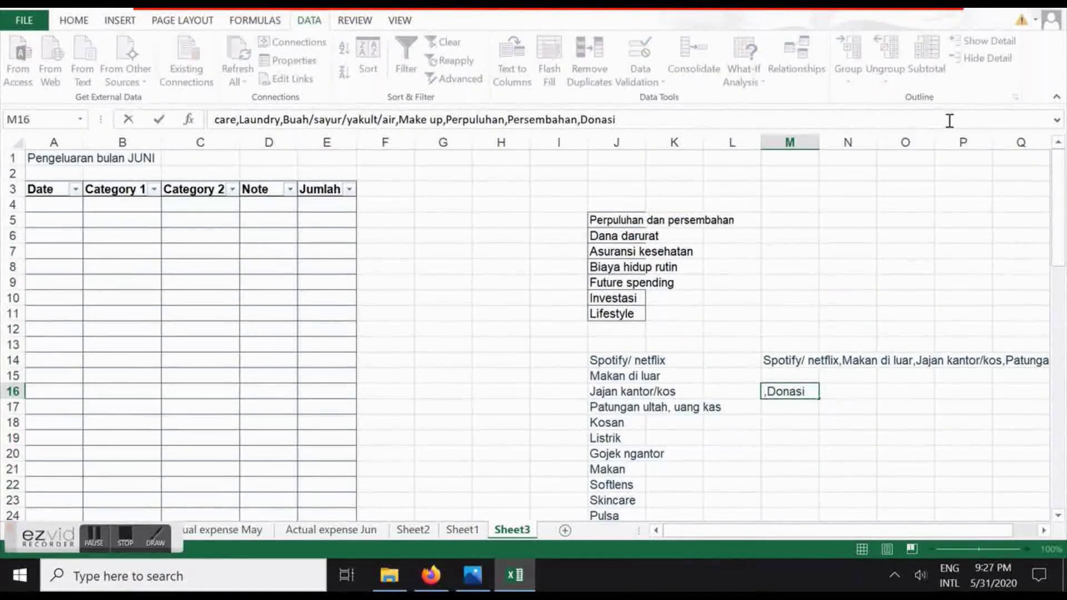
key("shift+Up")
key("ctrl+shift+Left")
key("ctrl+shift+Left")
key("ctrl+shift+Left")
key("ctrl+shift+Left")
key("ctrl+shift+Left")
key("ctrl+shift+Left")
key("ctrl+shift+Left")
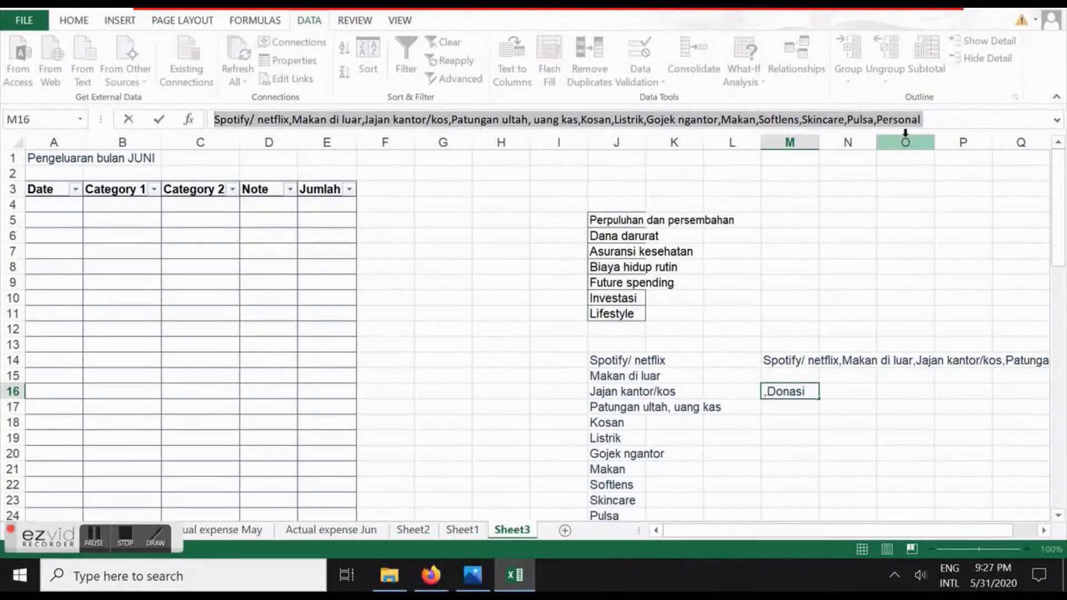
key("Return")
Add List data validation to the Category 2 cells C4 to C70, using the copied comma-separated subcategory text as the source
left_click(202, 206)
key("shift+Down")
key("shift+Down")
key("shift+Down")
key("shift+Down")
key("shift+Down")
key("shift+Down")
key("shift+Down")
key("shift+Down")
key("shift+Down")
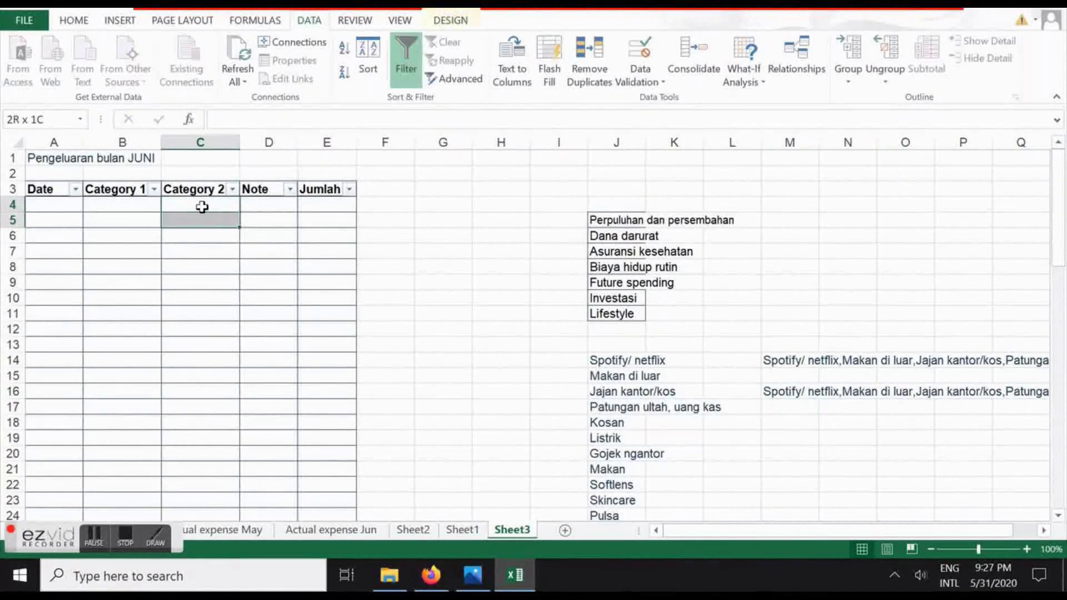
key("shift+Down")
key("shift+Down")
key("shift+Down")
key("shift+Down")
key("shift+Down")
key("shift+Down")
key("shift+Down")
key("shift+Down")
key("shift+Down")
key("shift+Down")
key("shift+Down")
key("shift+Down")
key("shift+Down")
key("shift+Down")
key("shift+Down")
key("shift+Down")
key("shift+Down")
key("shift+Down")
key("shift+Down")
key("shift+Down")
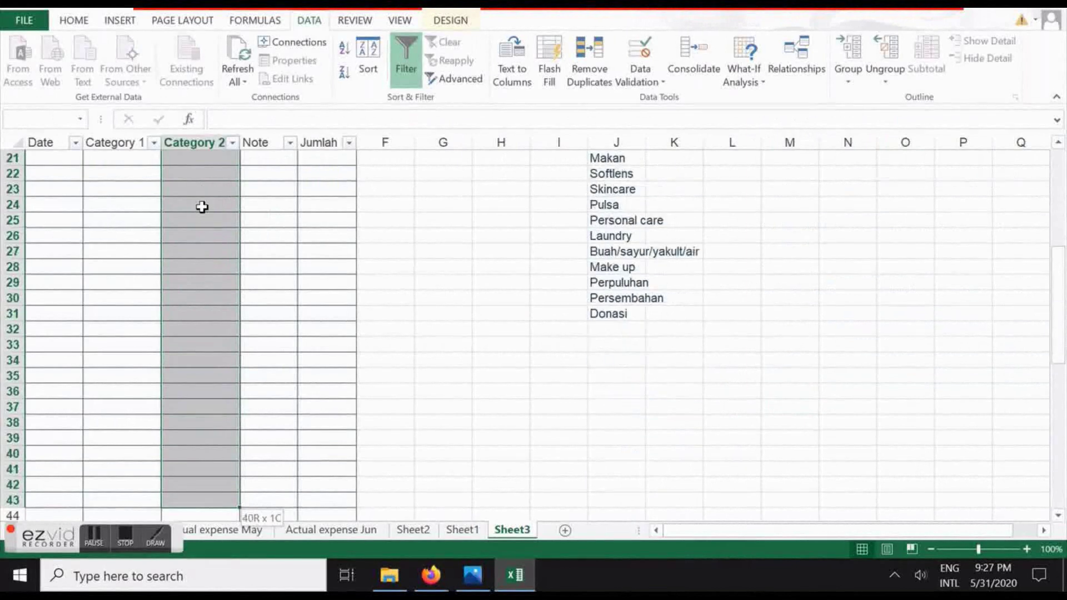
key("shift+Down")
key("shift+Down")
key("shift+Down")
key("shift+Down")
key("shift+Down")
key("shift+Down")
key("shift+Down")
key("shift+Down")
key("shift+Down")
key("shift+Down")
key("shift+Down")
key("shift+Down")
key("shift+Down")
key("shift+Down")
key("shift+Down")
key("shift+Down")
key("shift+Down")
key("shift+Down")
key("shift+Down")
key("shift+Down")
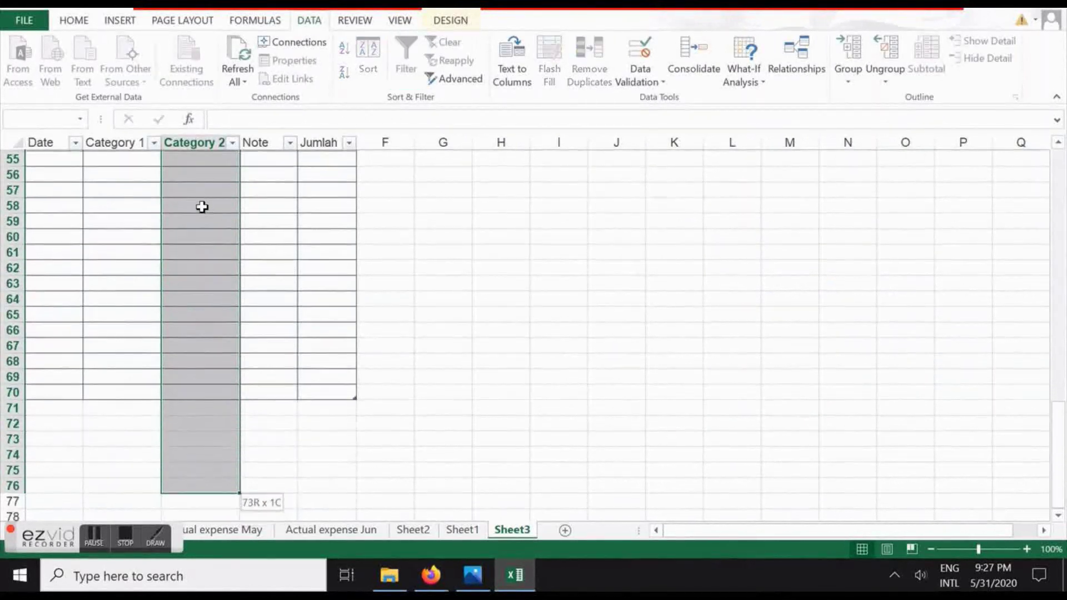
key("shift+Up")
key("shift+Up")
key("shift+Up")
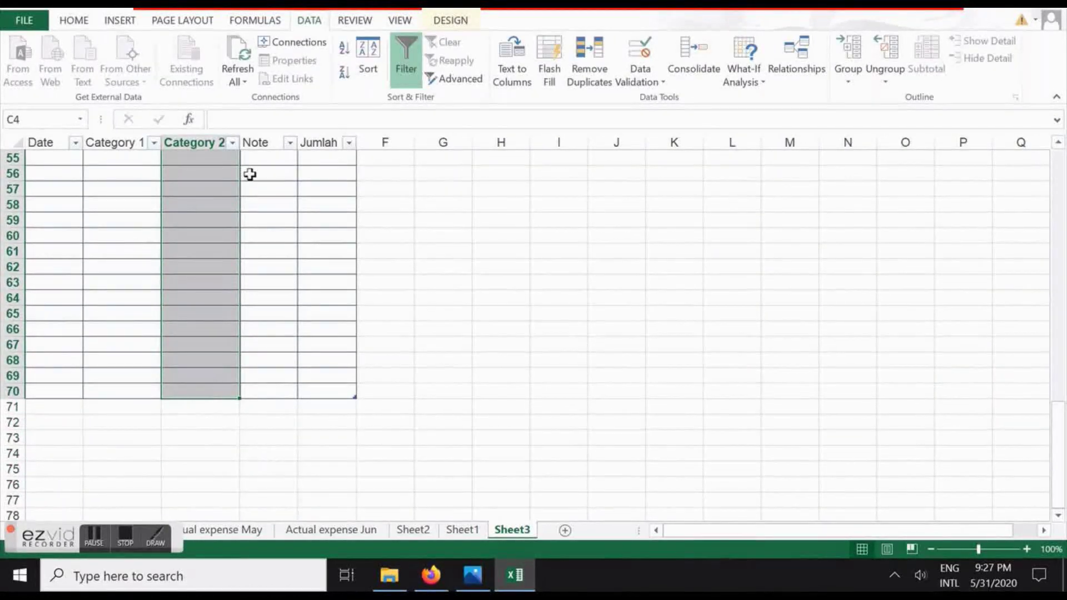
left_click(646, 71)
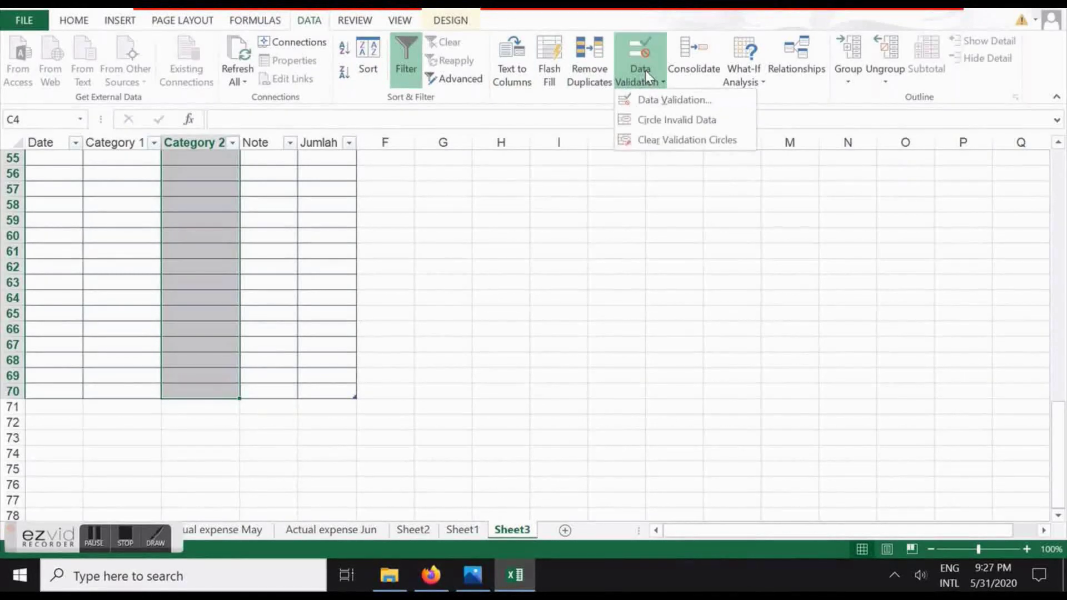
left_click(651, 102)
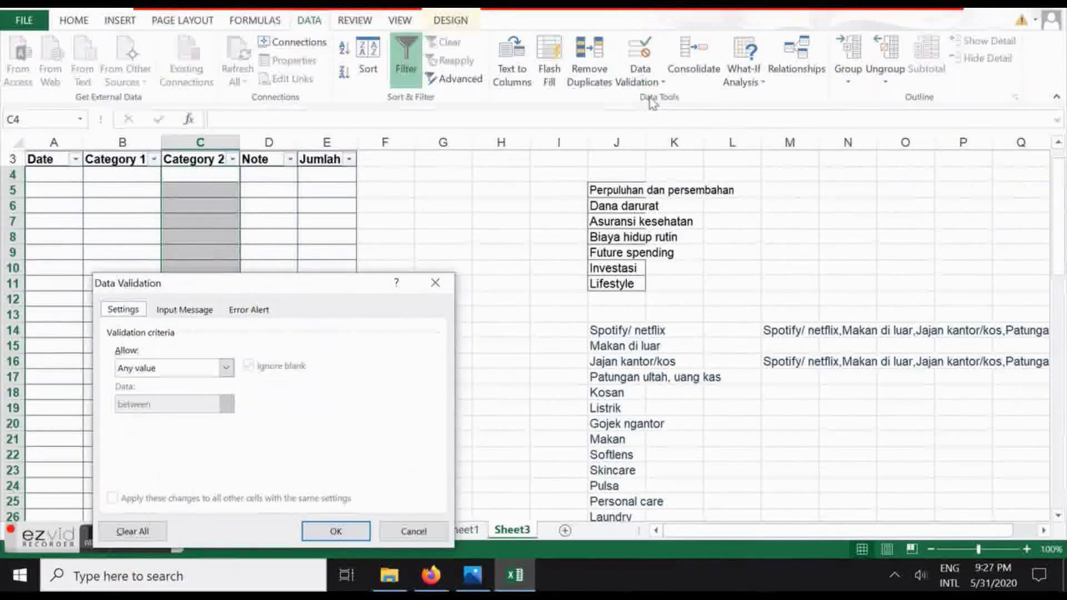
left_click(227, 367)
left_click(186, 419)
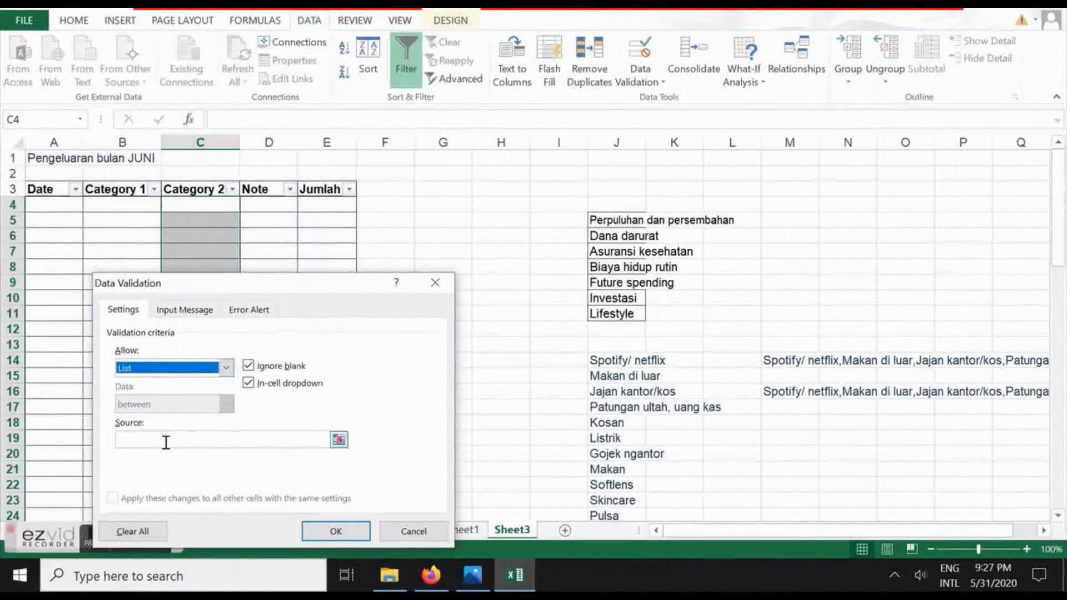
left_click(149, 440)
right_click(149, 440)
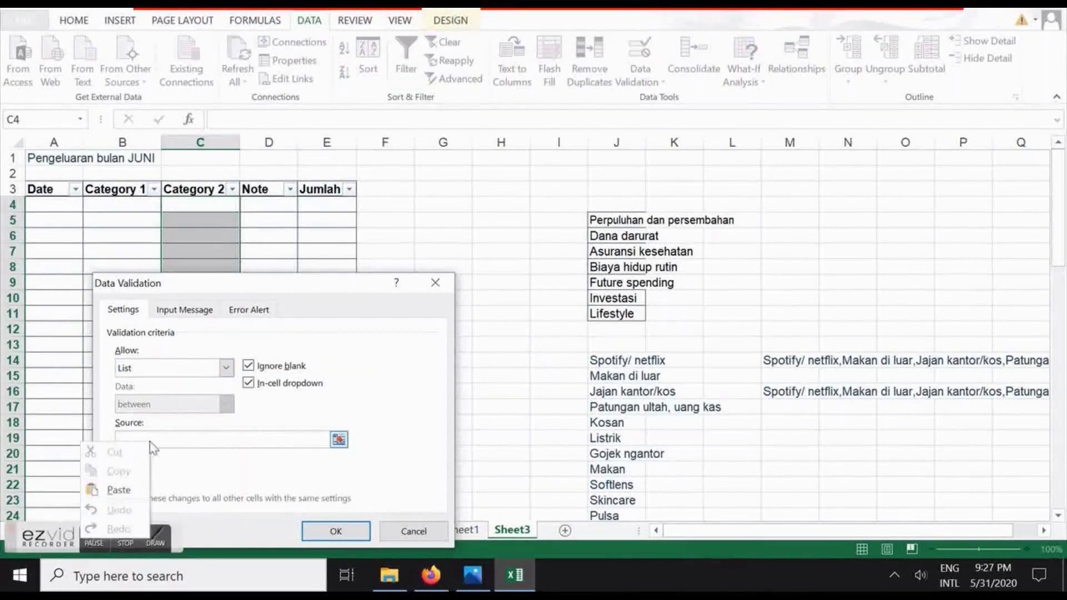
left_click(117, 490)
left_click(336, 530)
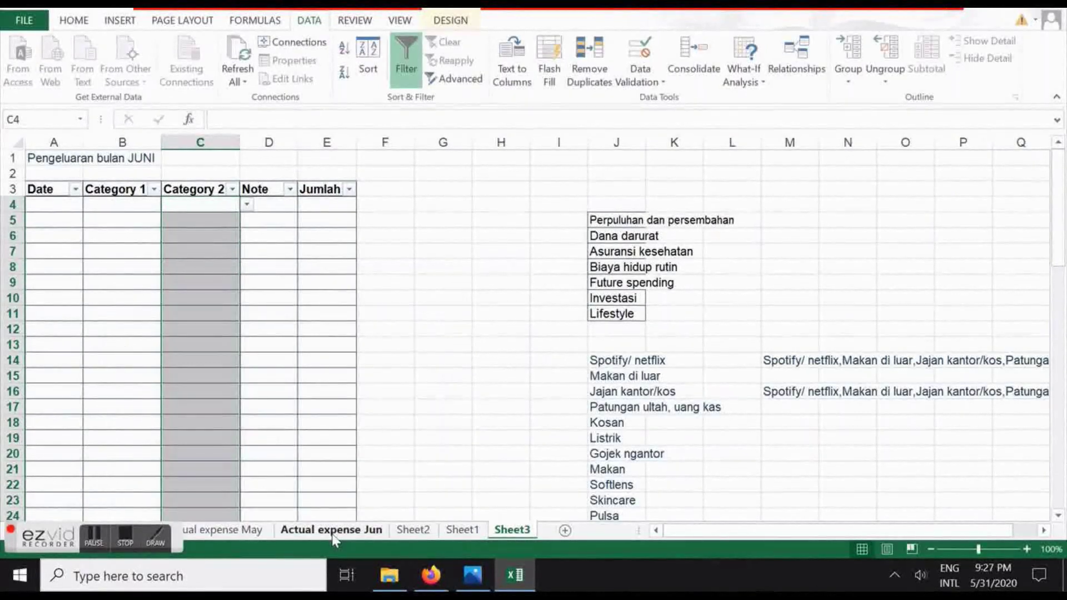
left_click(404, 250)
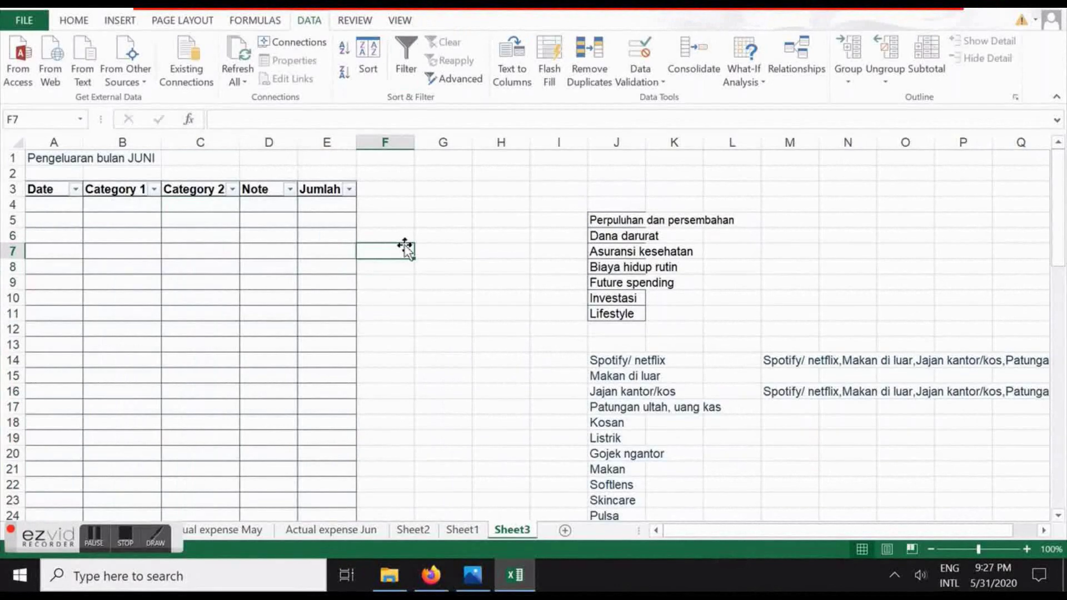
Enter 01 Jun 2020 as the date of the first entry in cell A4
scroll(445, 367, "down", 5)
scroll(445, 367, "up", 5)
left_click(66, 204)
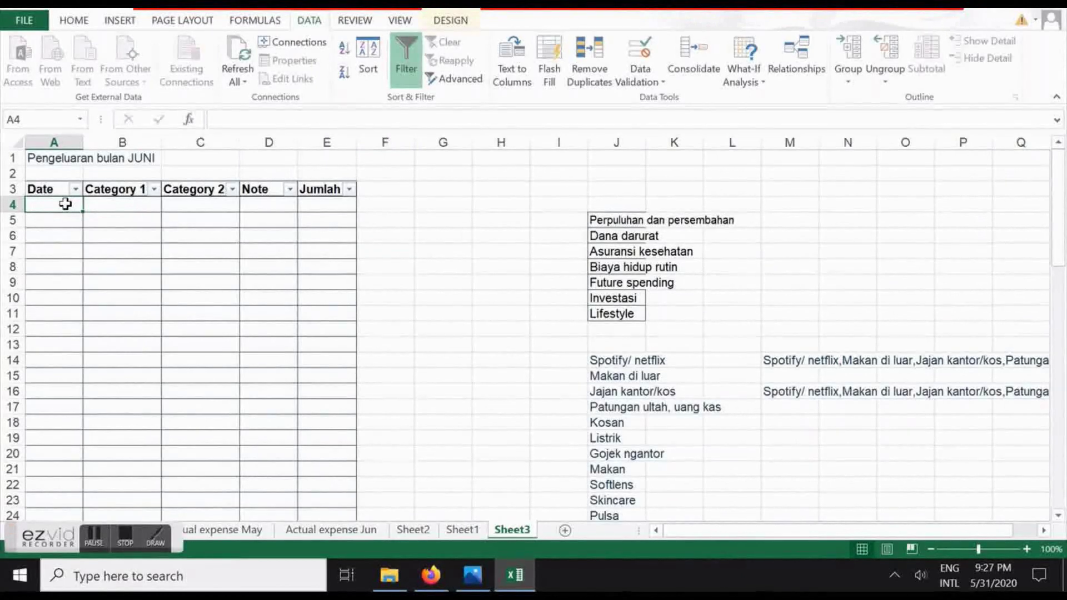
type("01")
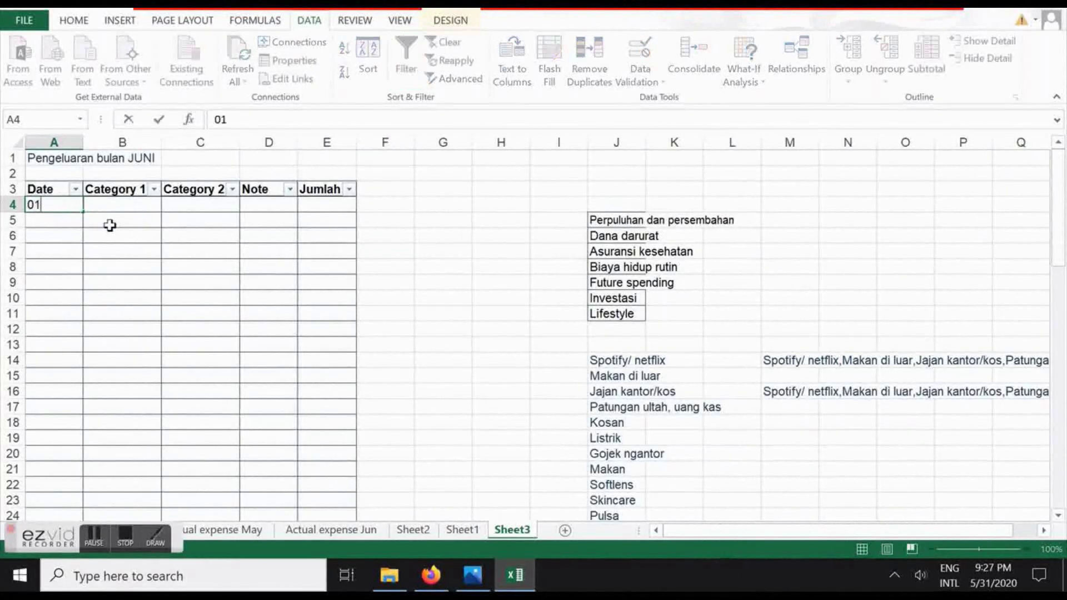
type(" Jun 2020")
key("Tab")
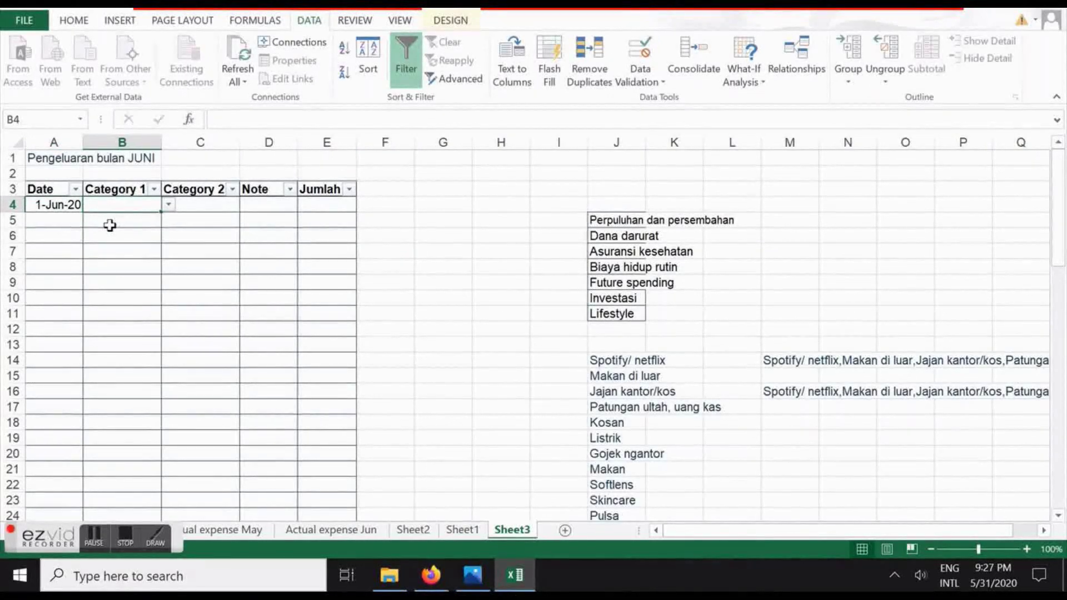
Append Salary to the Category 1 validation list and apply the change to all other cells with the same settings
left_click(638, 79)
left_click(667, 101)
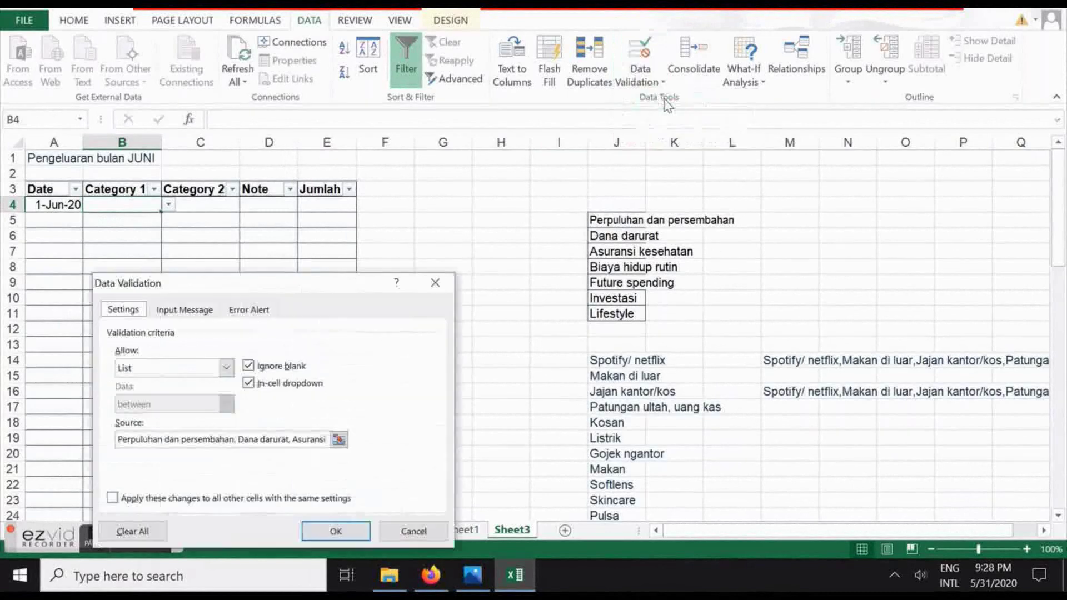
left_click_drag(300, 444, 438, 461)
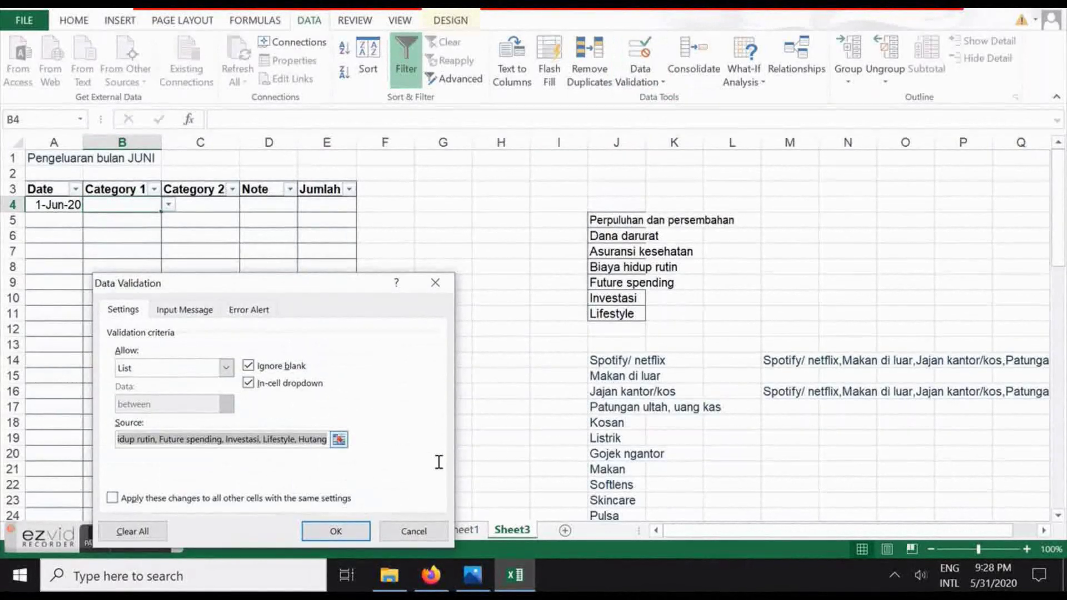
left_click(327, 441)
type(",Salary")
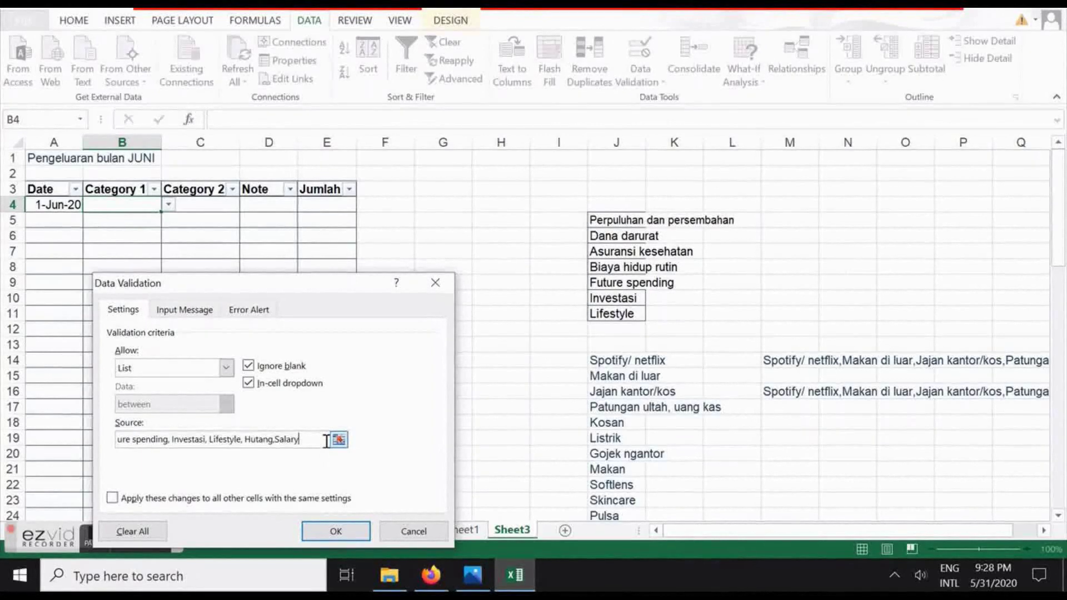
left_click(112, 498)
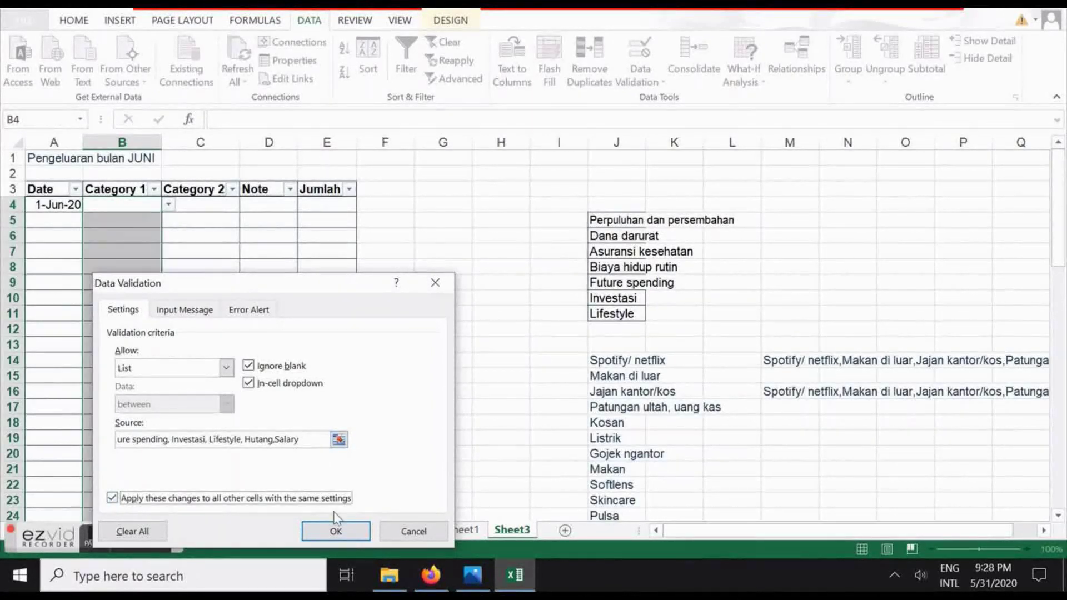
left_click(336, 530)
left_click(276, 267)
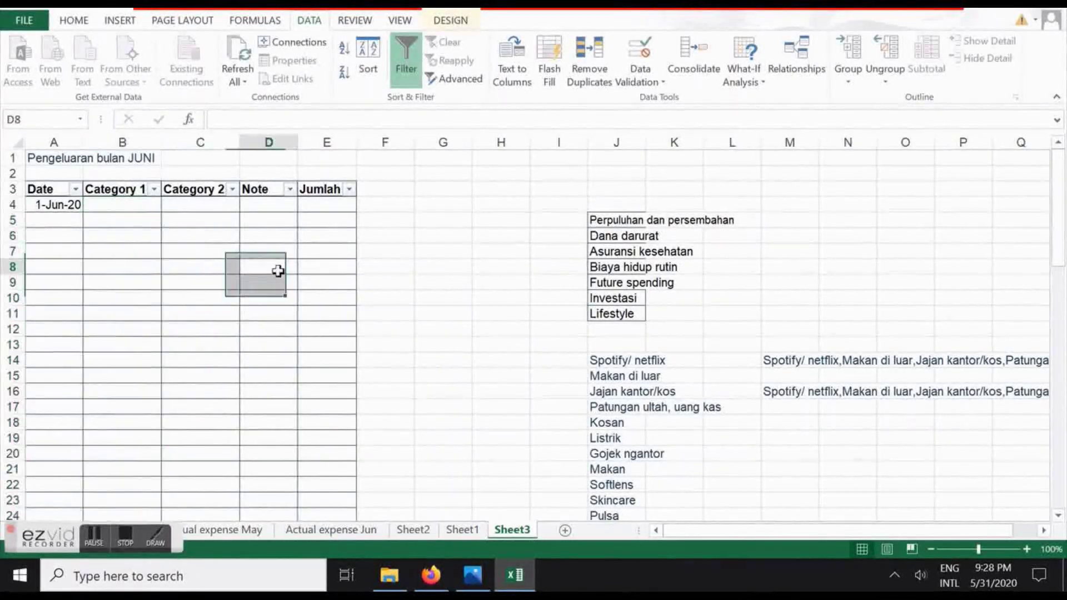
Fill row 4 with Salary as Category 1 and 5000000 as the Jumlah
left_click(134, 205)
type("Salary")
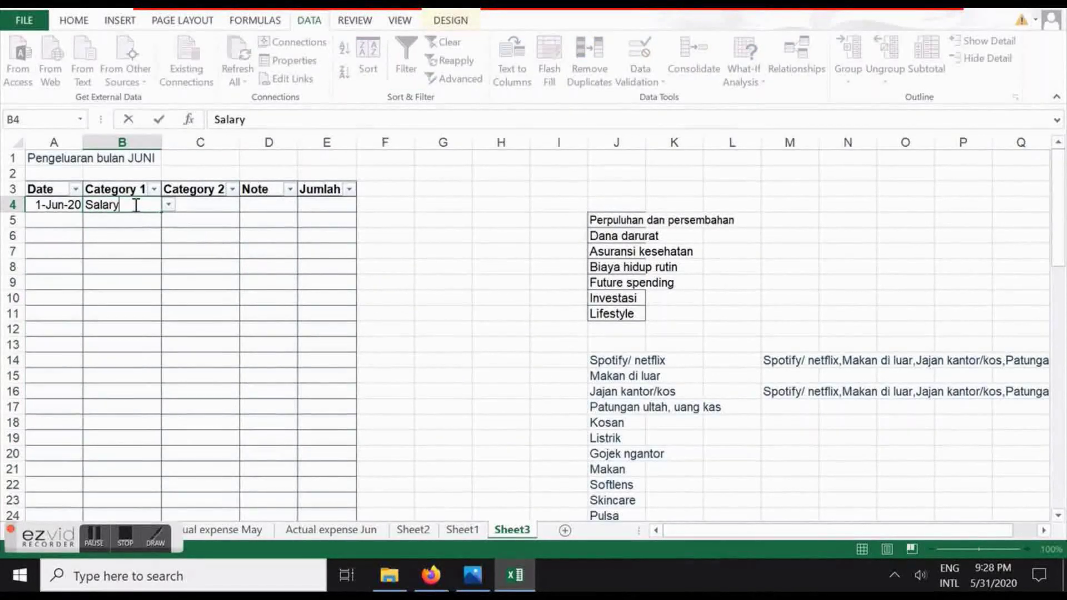
key("Tab")
key("Right")
key("Right")
key("Left")
key("Left")
key("Right")
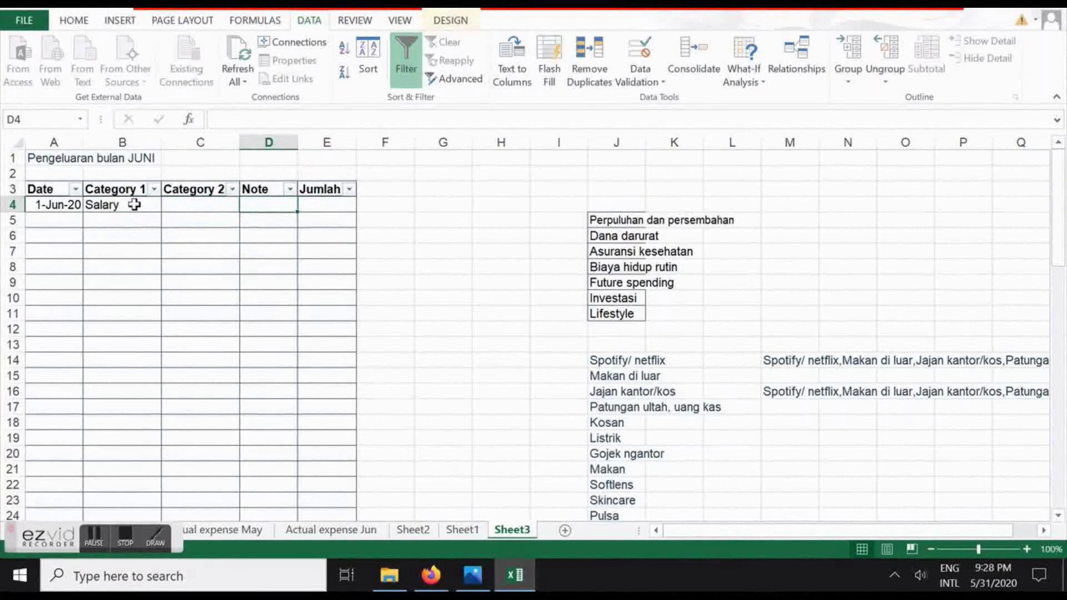
key("Right")
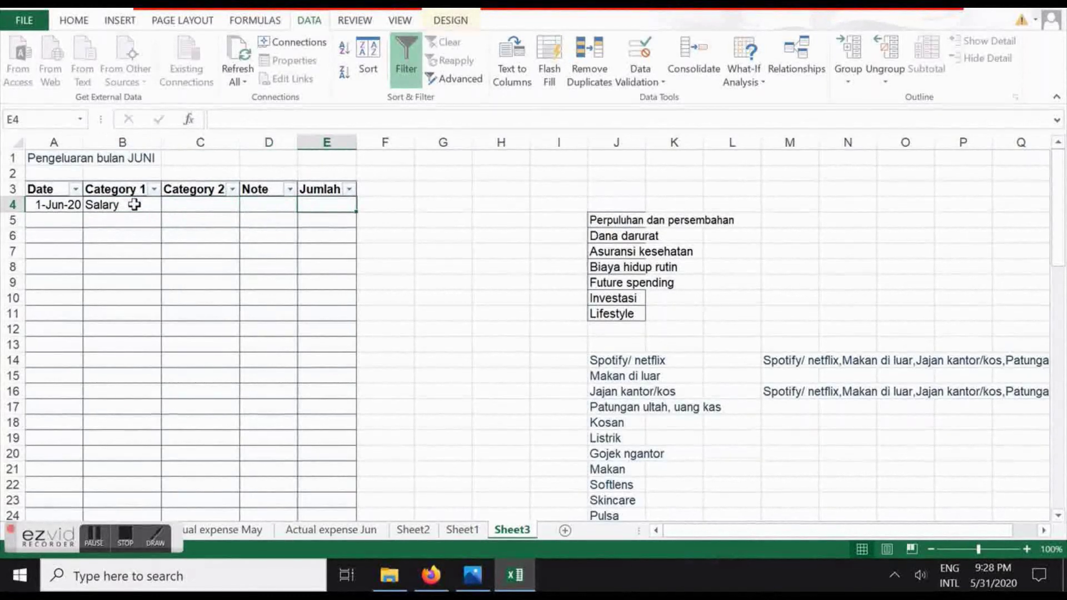
type("5000000")
key("Tab")
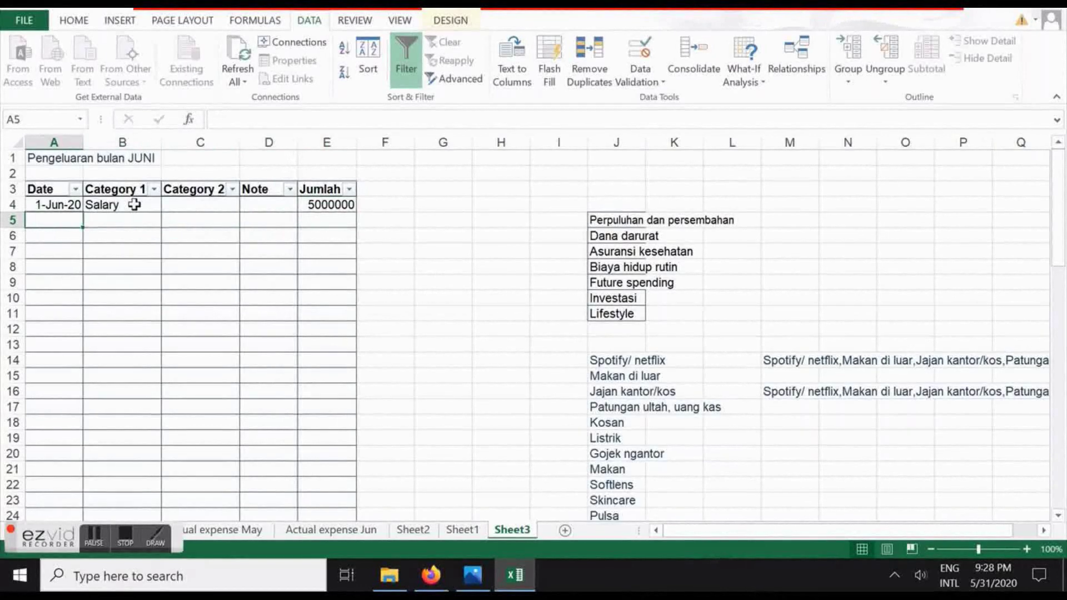
Enter 1-Jun-20 as the date of the second entry in cell A5
type("1 ju")
key("Return")
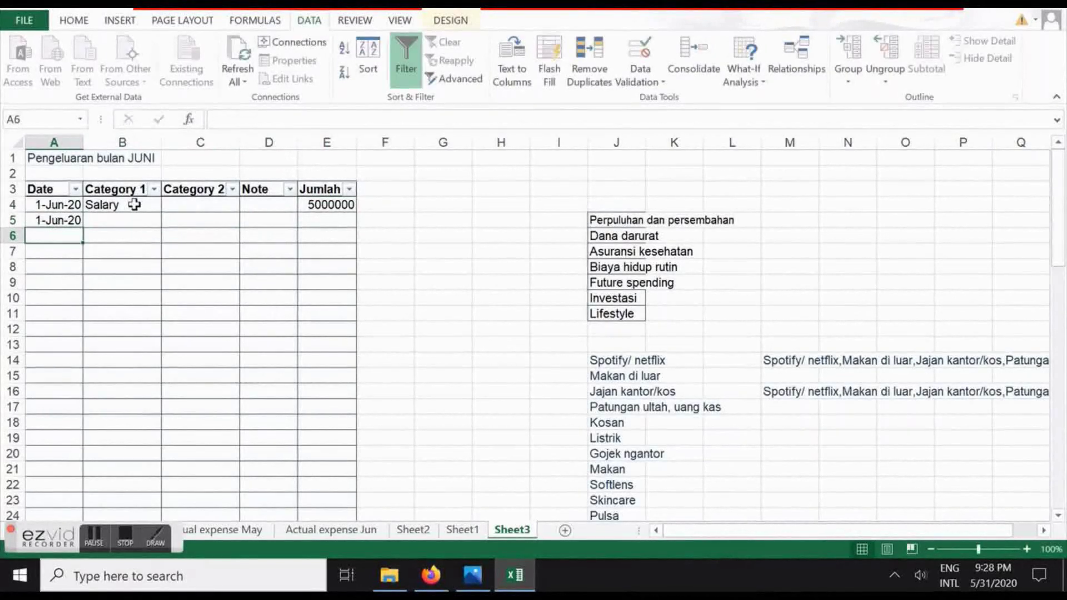
key("Up")
key("Right")
type("Per")
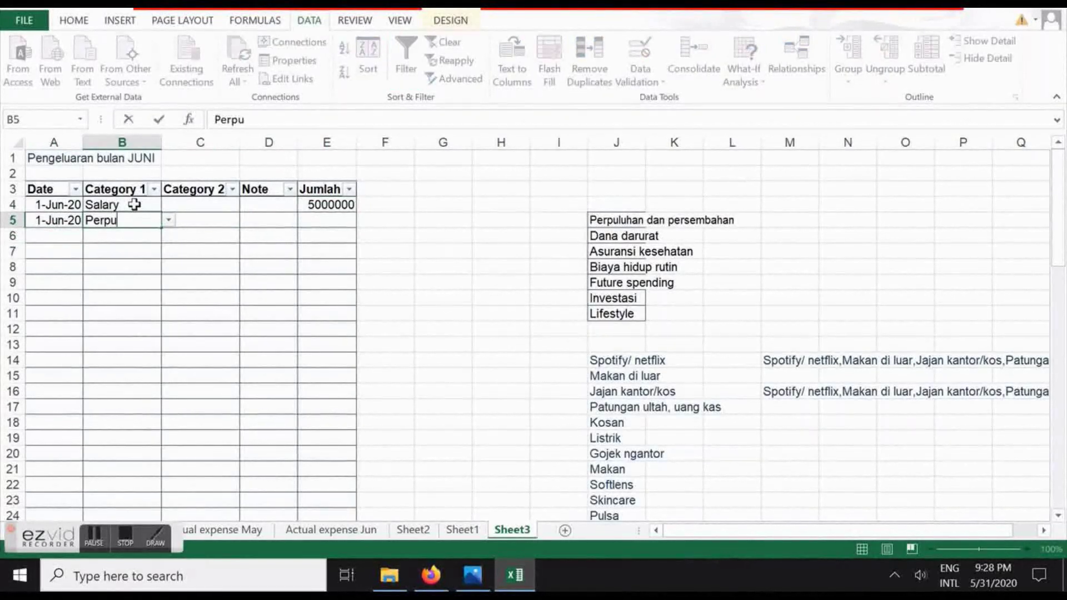
key("Return")
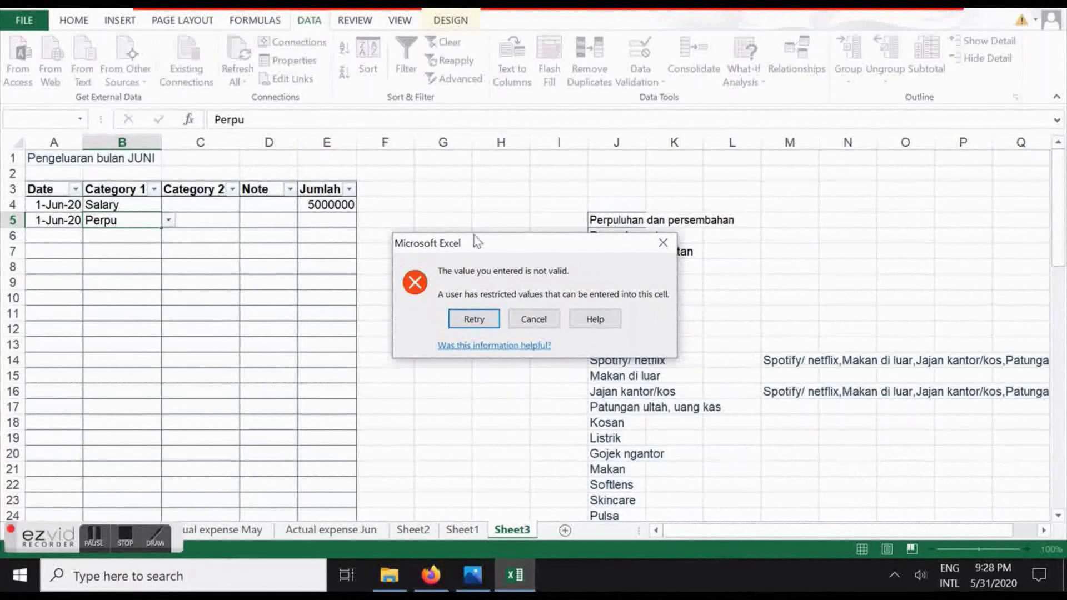
left_click(534, 319)
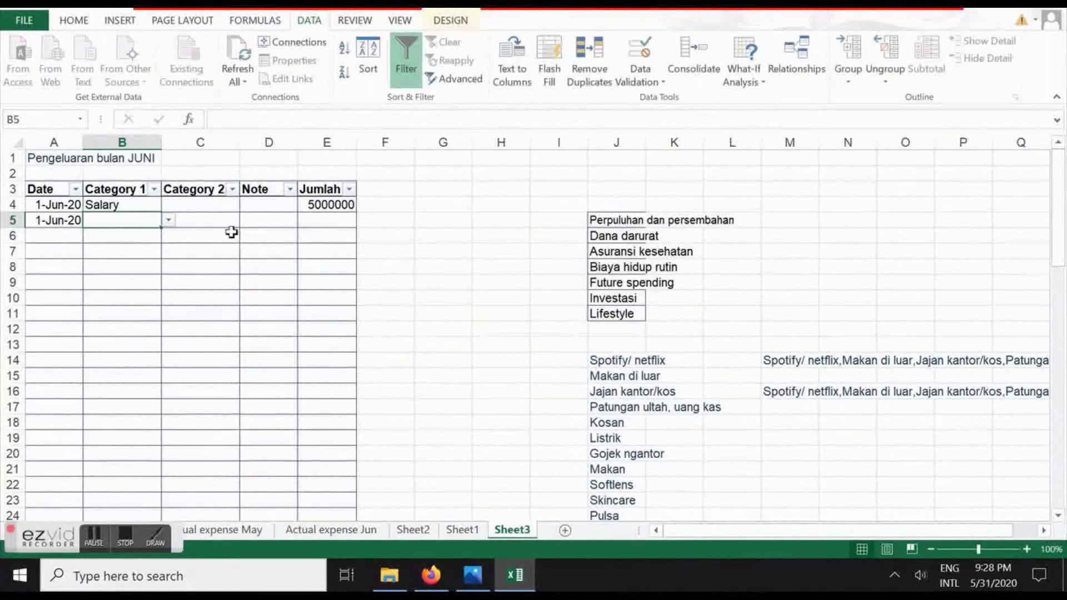
Choose Perpuluhan dan persembahan as Category 1 in cell B5 and autofit column B to its contents
left_click(169, 220)
left_click(132, 233)
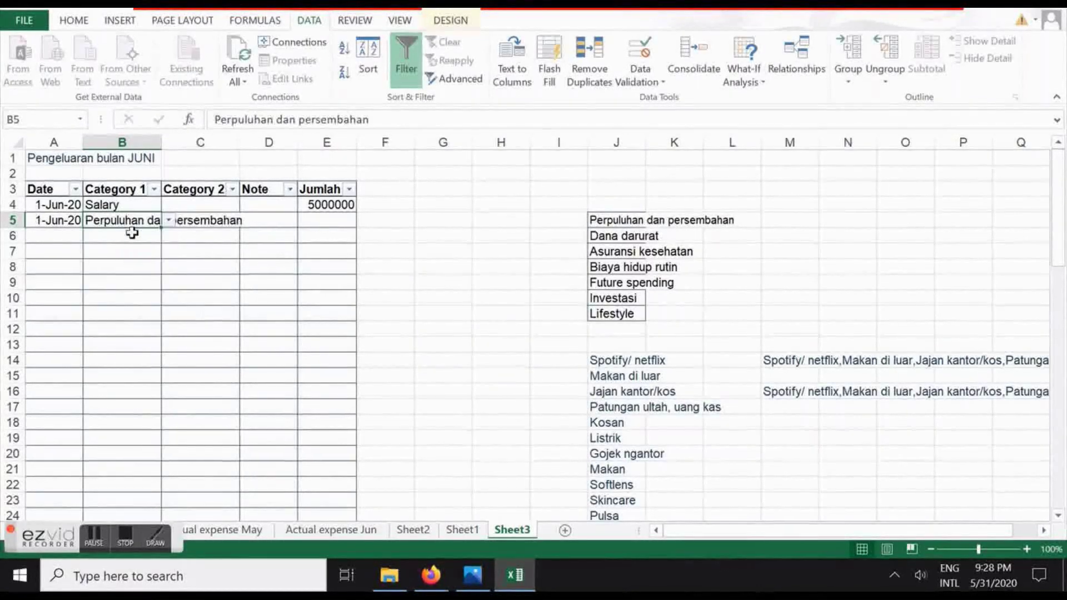
double_click(164, 144)
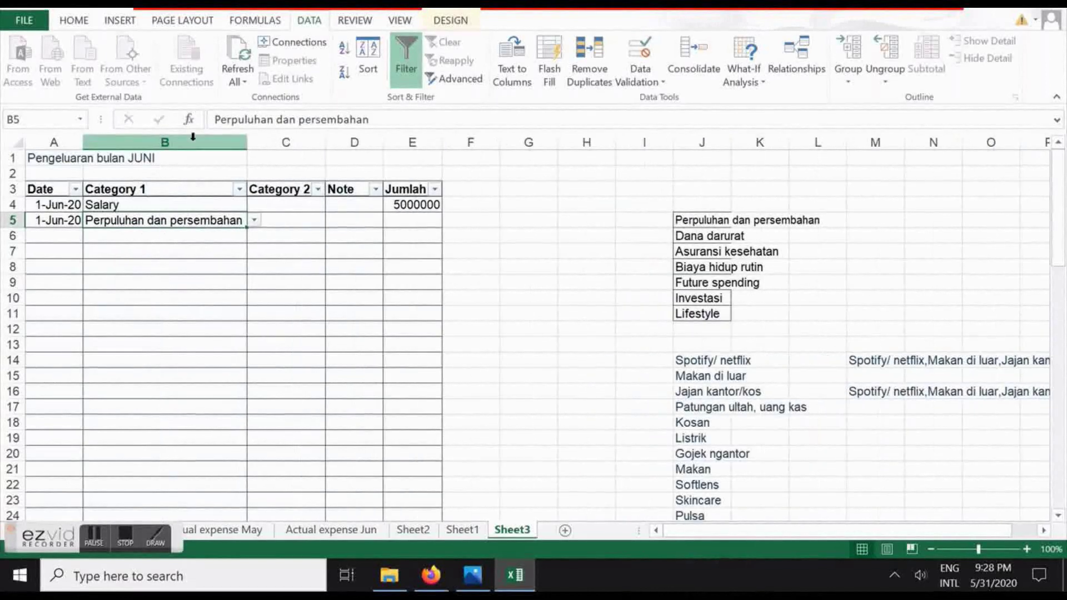
Fill row 5 with Perpuluhan as Category 2 and 500000 as the Jumlah
left_click(288, 224)
type("P")
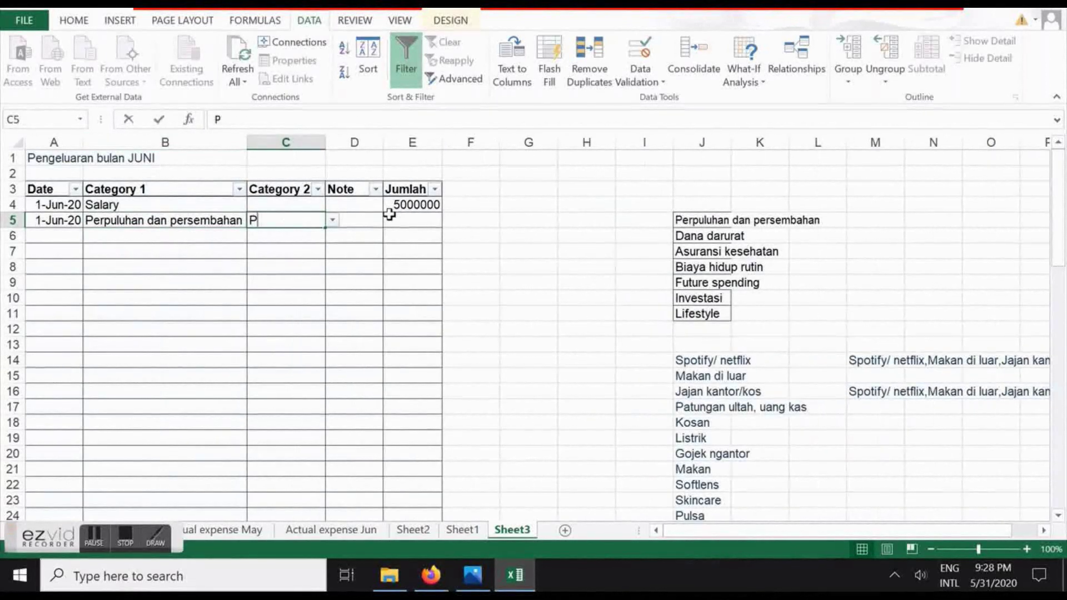
type("erpuluhan")
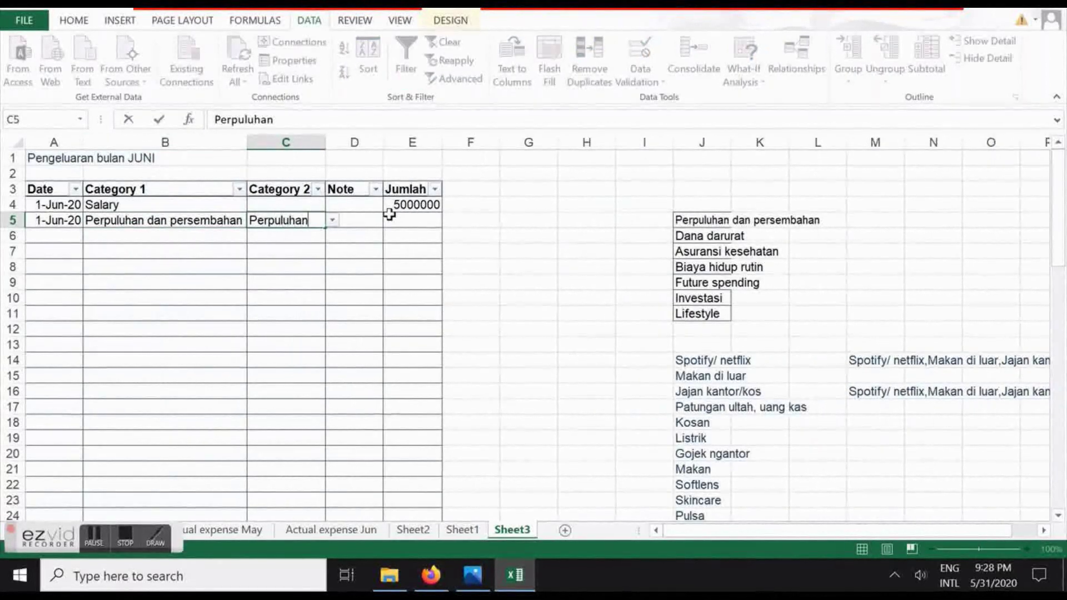
key("Return")
key("Up")
key("Right")
left_click(391, 220)
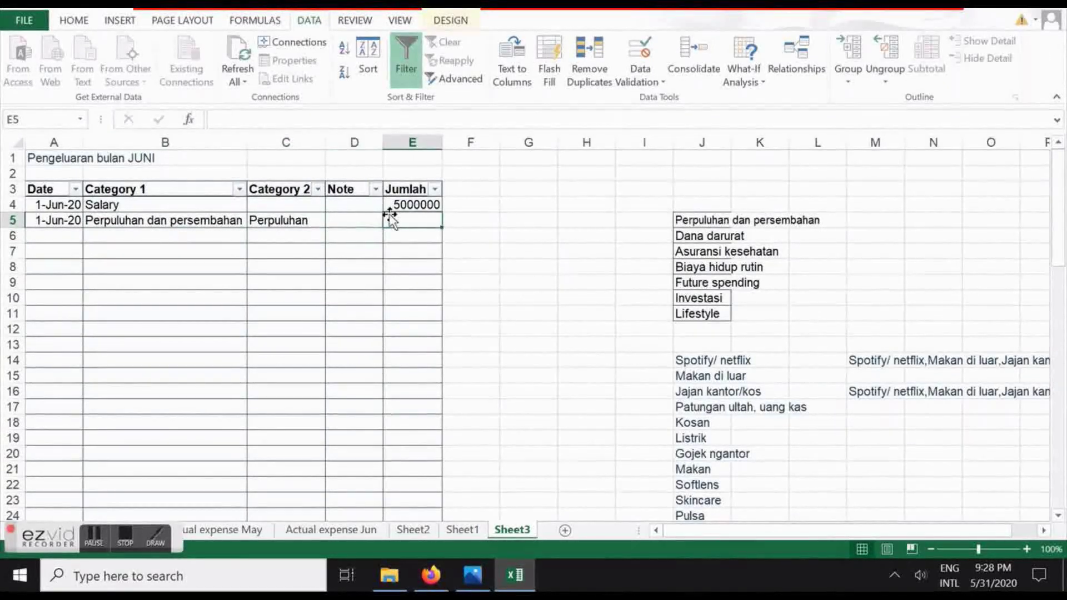
type("5000")
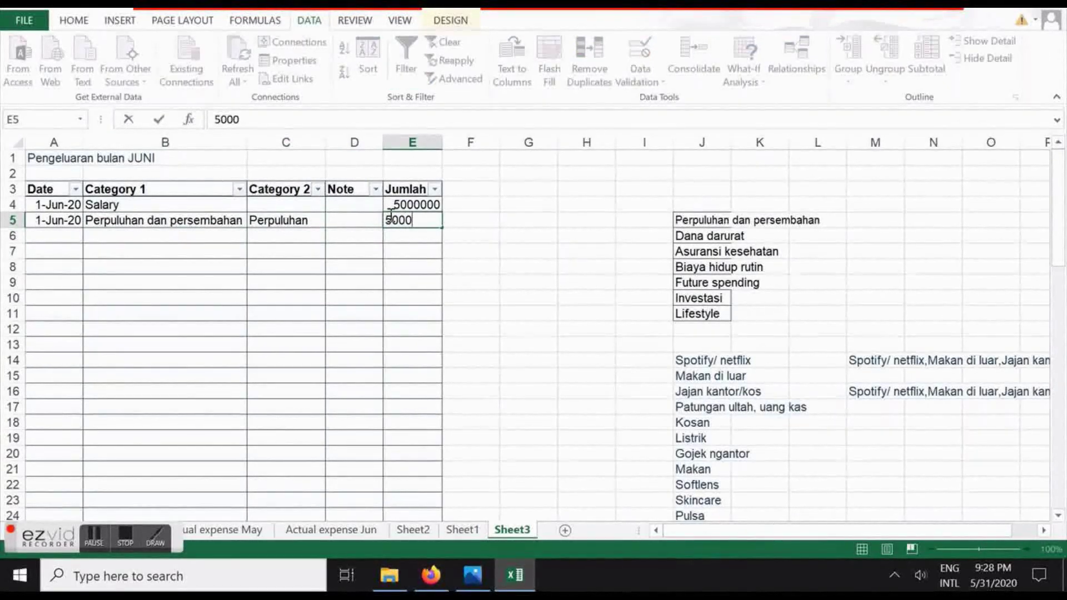
type("00")
key("Return")
Start a third entry in row 6 with the date 1 Jun 20 and Perpuluhan dan persembahan as Category 1
key("Left")
key("Left")
key("Left")
key("Left")
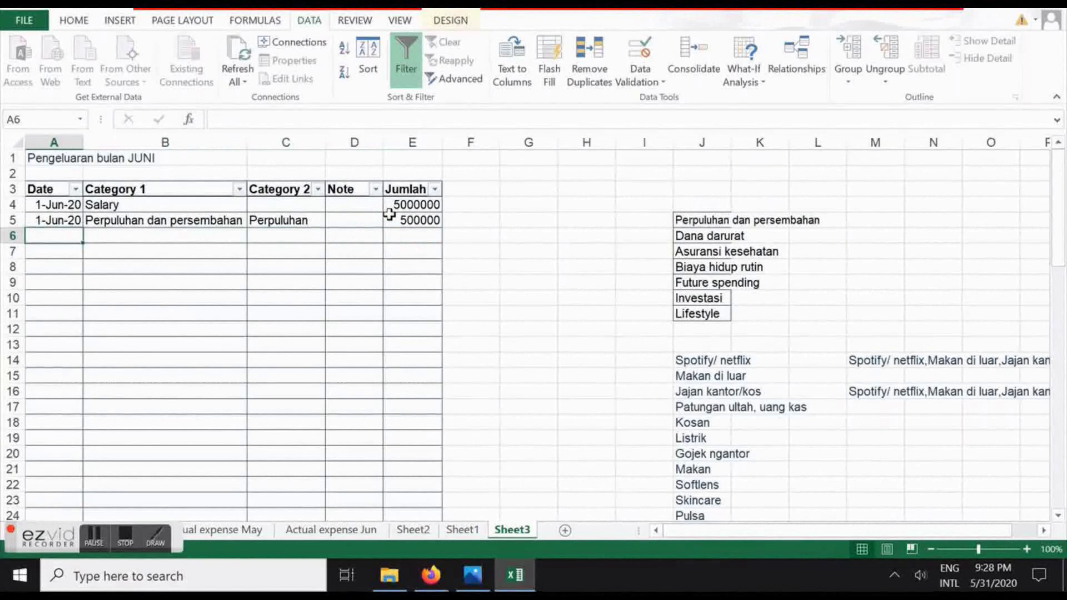
type("1 Jun 20")
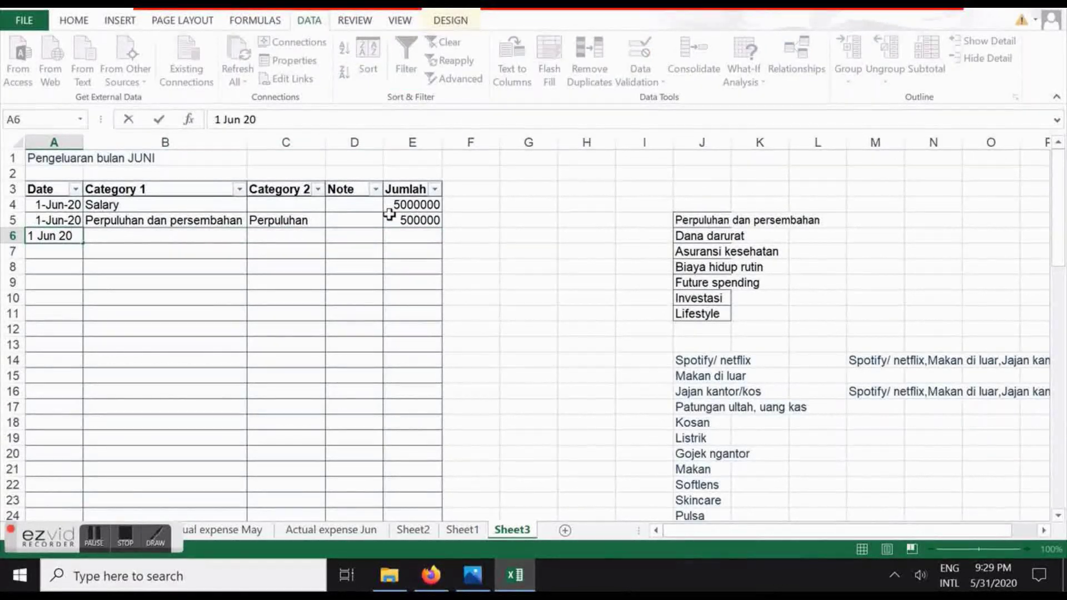
key("Right")
type("Perpuluhan dan persembahan")
key("Return")
Fill row 6 with Persembahan as Category 2 and 20000 as the Jumlah
key("Right")
key("Up")
type("Perse")
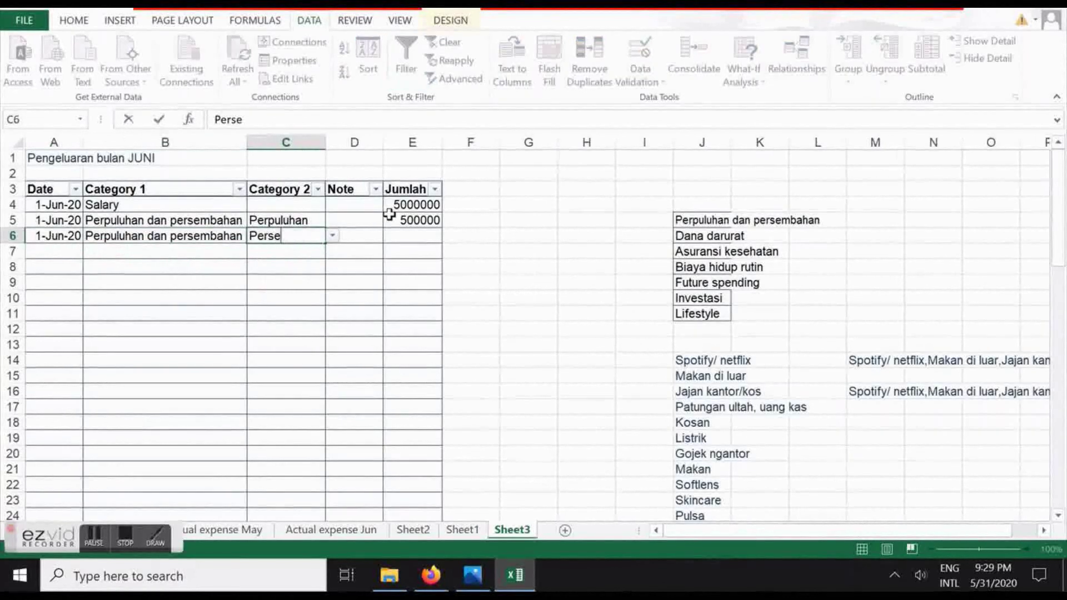
type("mbahan")
key("Right")
key("Right")
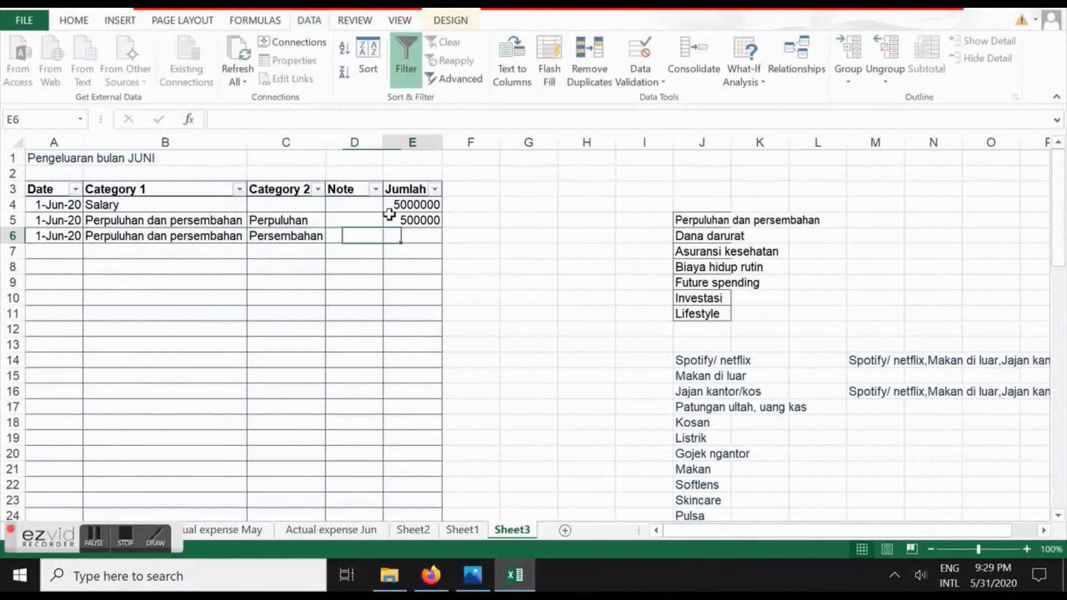
type("2000")
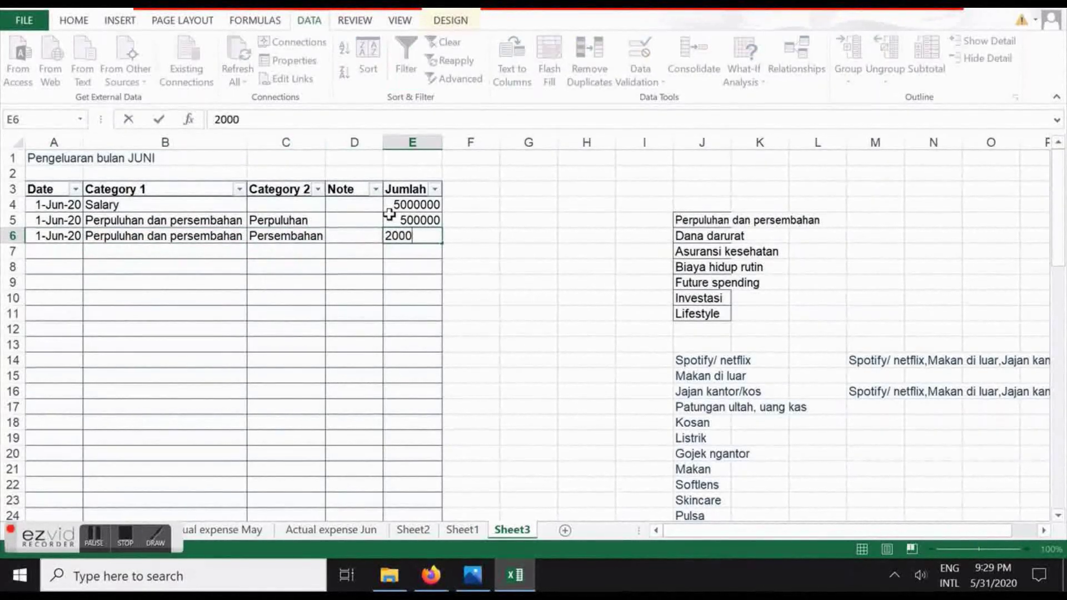
key("Return")
Enter 2 Jun 20 as the date of the next entry in cell A7
key("Left")
key("Left")
key("Left")
key("Left")
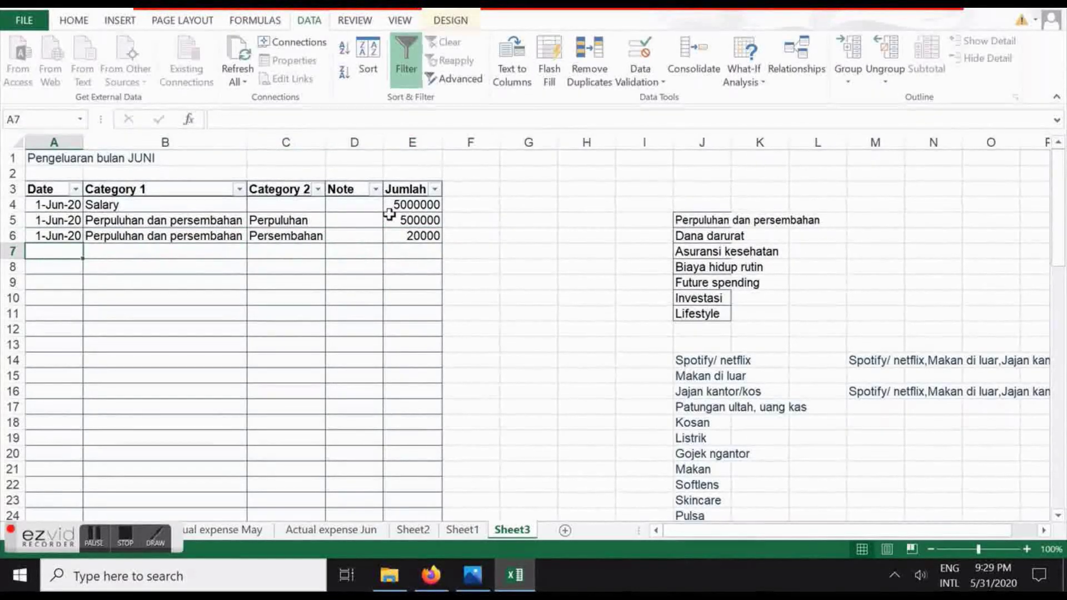
type("2 Jun 20")
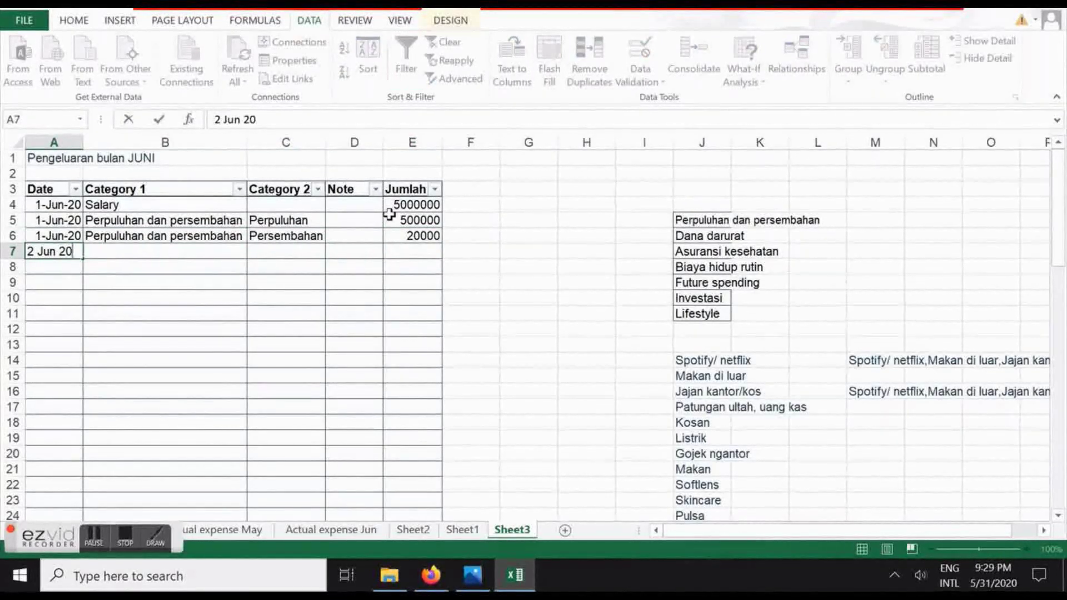
key("Tab")
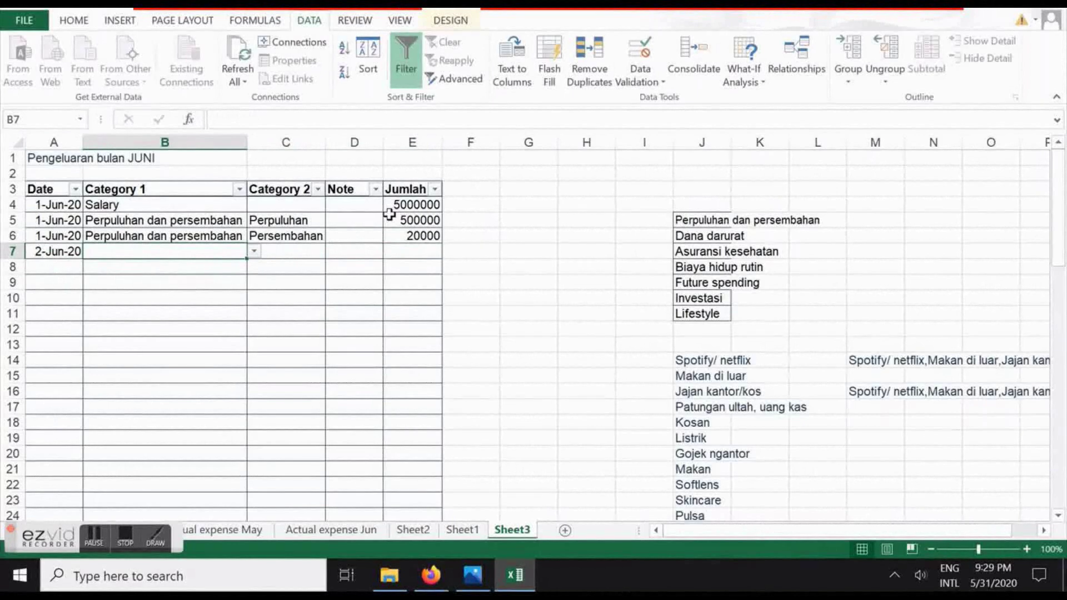
type("Biaya hidup")
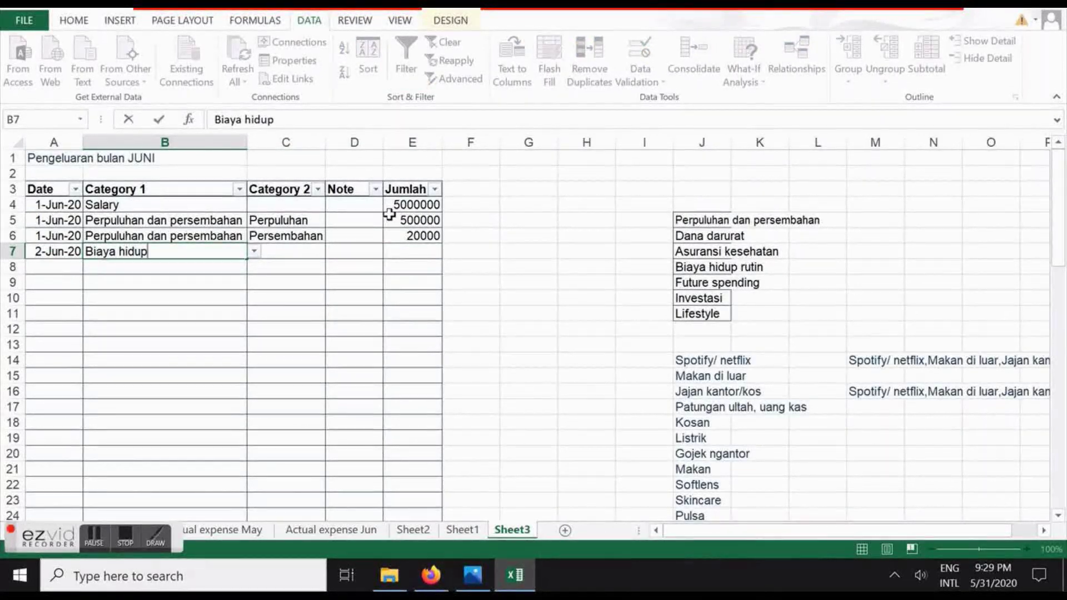
key("Tab")
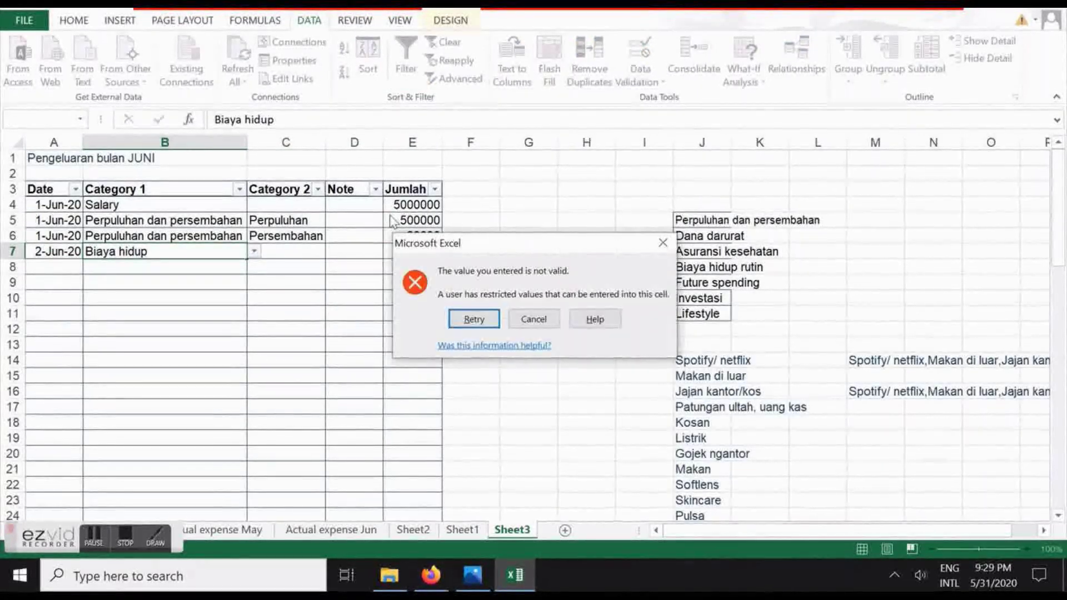
left_click(533, 319)
Set Category 1 to Biaya hidup rutin and Category 2 to Makan in row 7
left_click(253, 251)
left_click(167, 300)
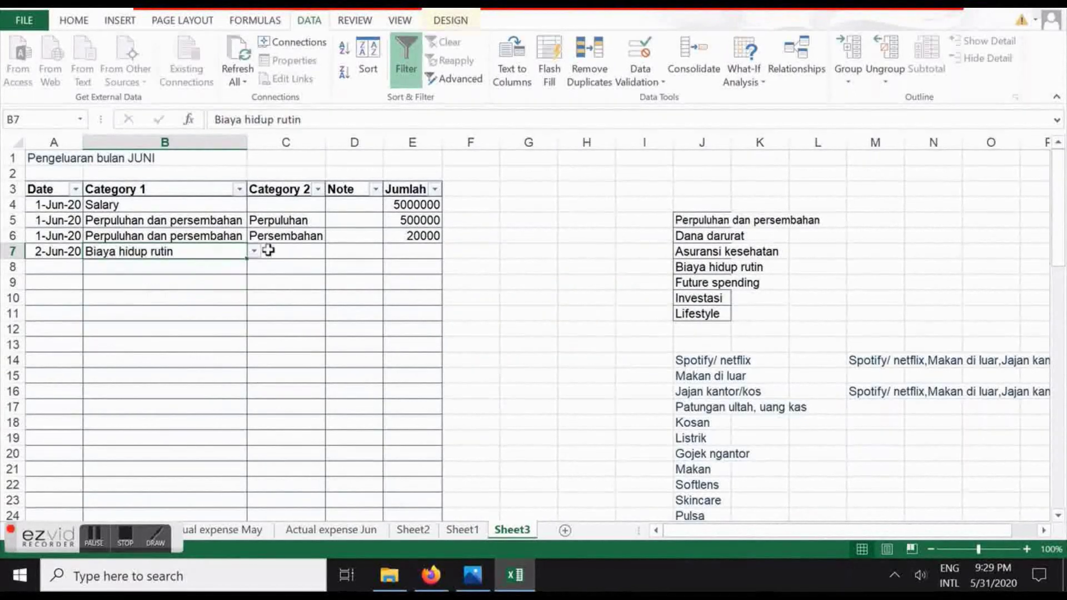
left_click(287, 255)
type("Makan")
key("Tab")
key("Tab")
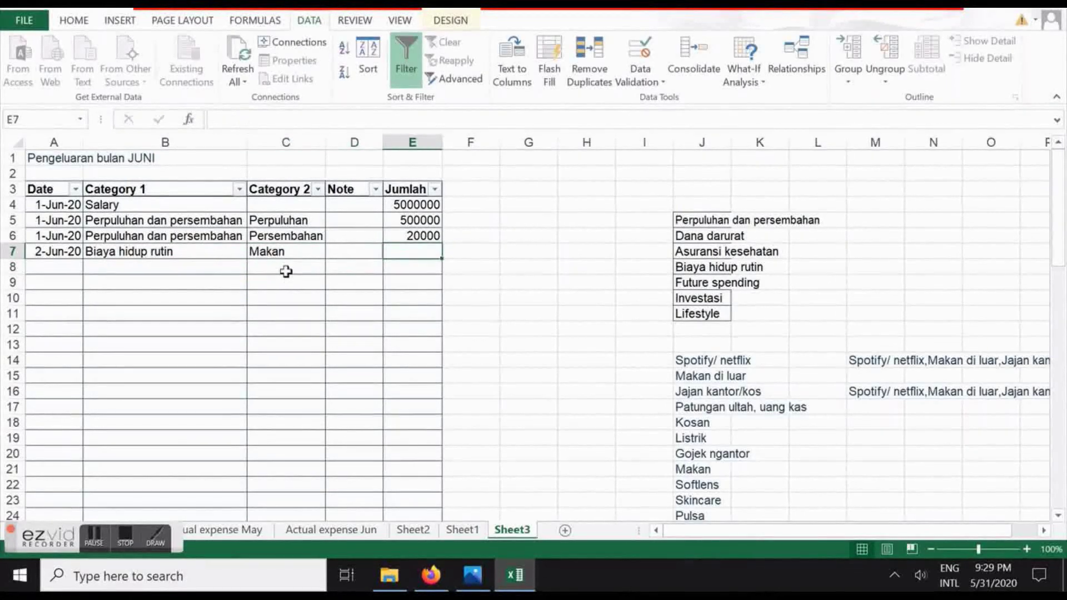
Enter Geprek bensu as the note in cell D7 and widen column D to fit the text
key("Left")
type("G")
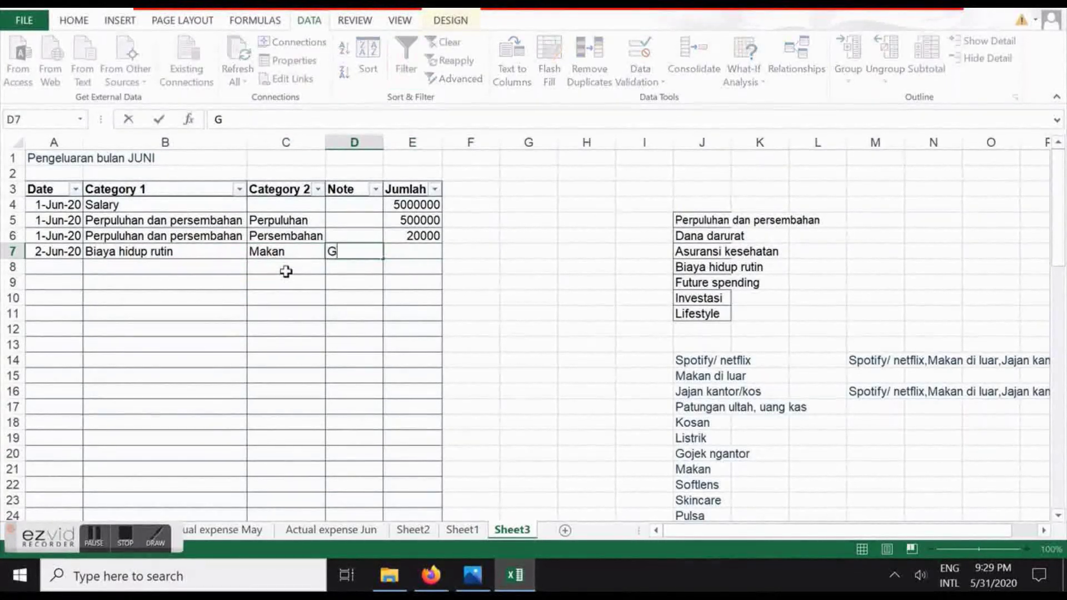
type("eprek bensu")
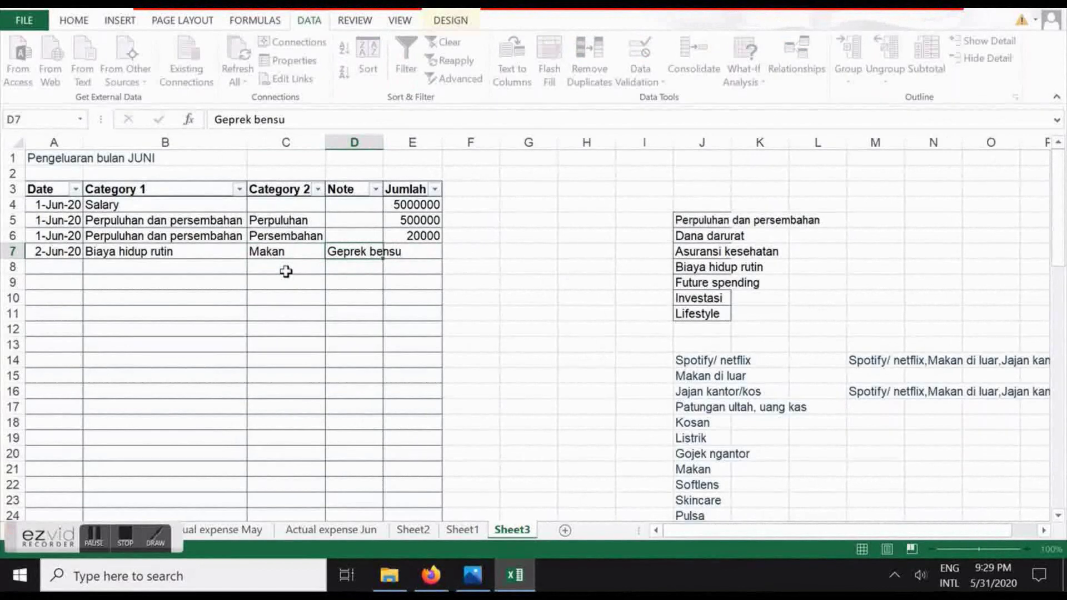
key("Return")
left_click_drag(383, 142, 411, 142)
Enter 25000 as the Jumlah in cell E7
left_click(445, 254)
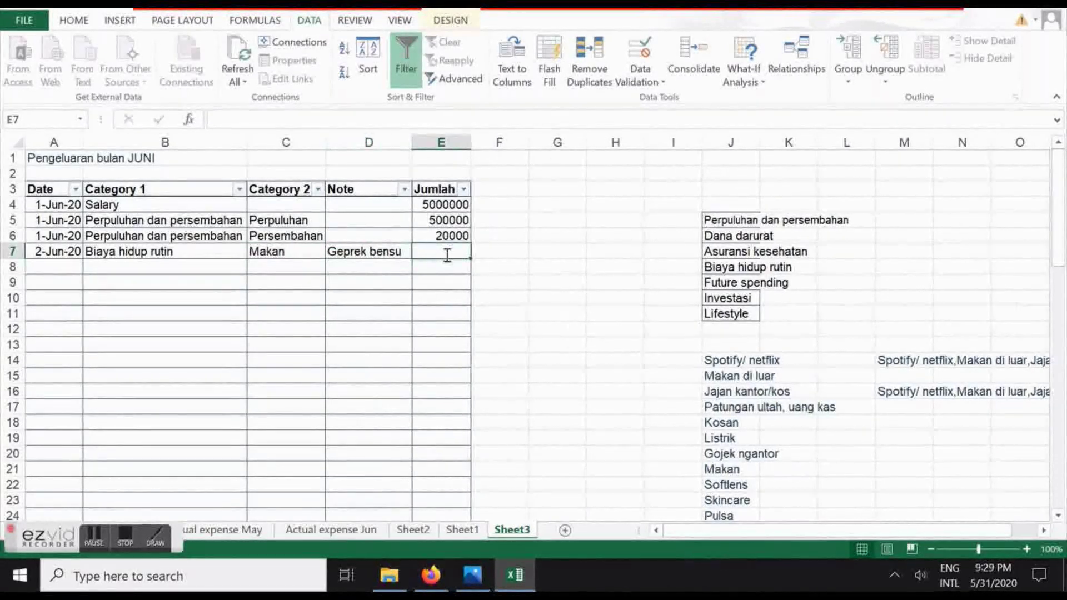
type("25000")
key("Tab")
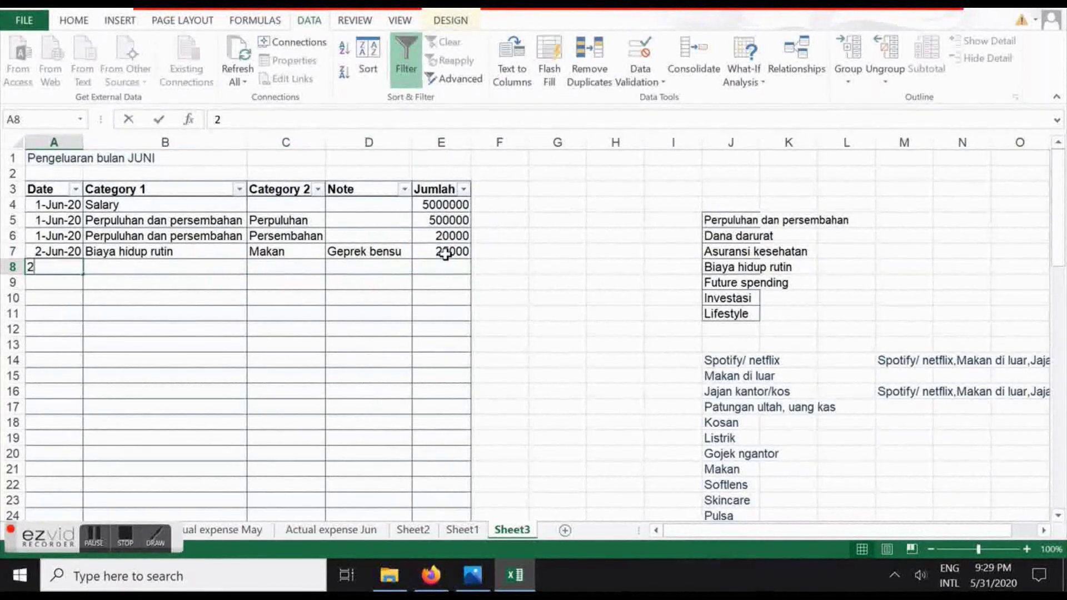
Start an entry in row 8 dated 2 Jun with Lifestyle as Category 1
type("2 Jun")
key("Tab")
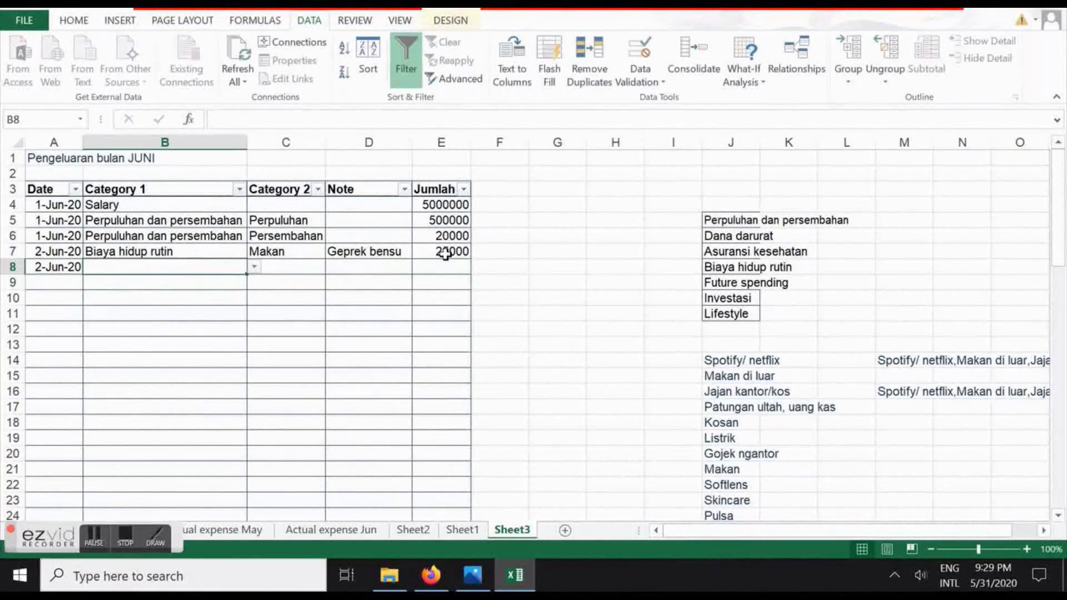
left_click(254, 270)
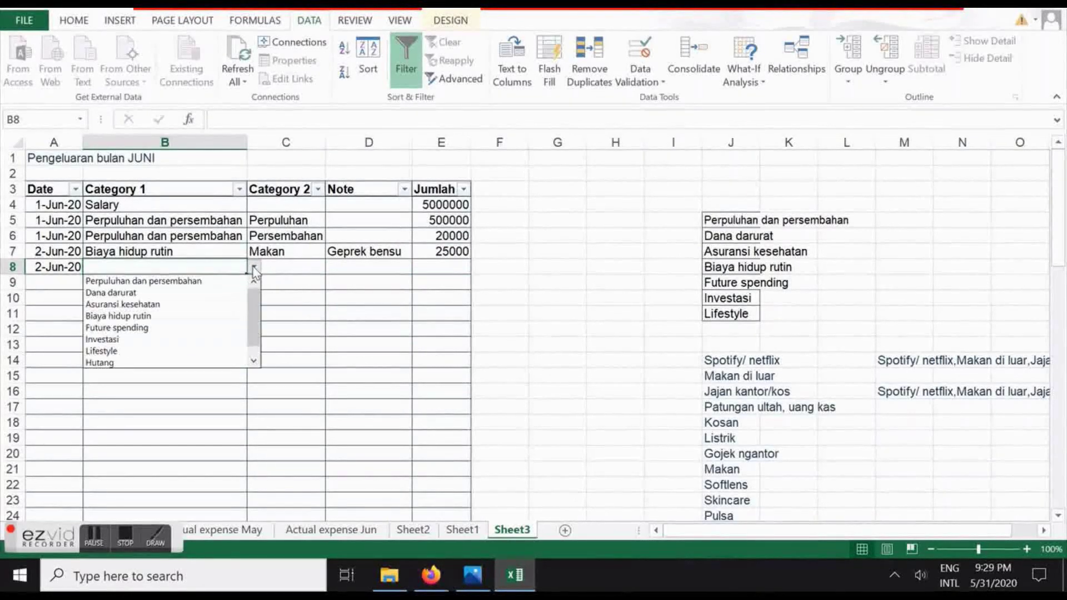
left_click(161, 354)
left_click(284, 267)
type("Jajan")
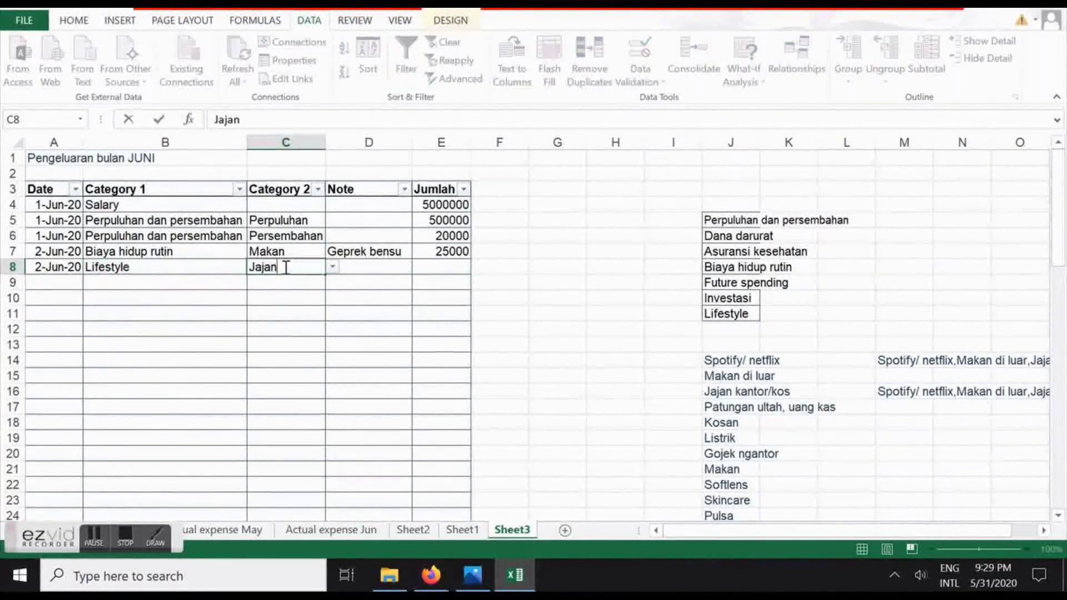
type(" K")
key("BackSpace")
key("Return")
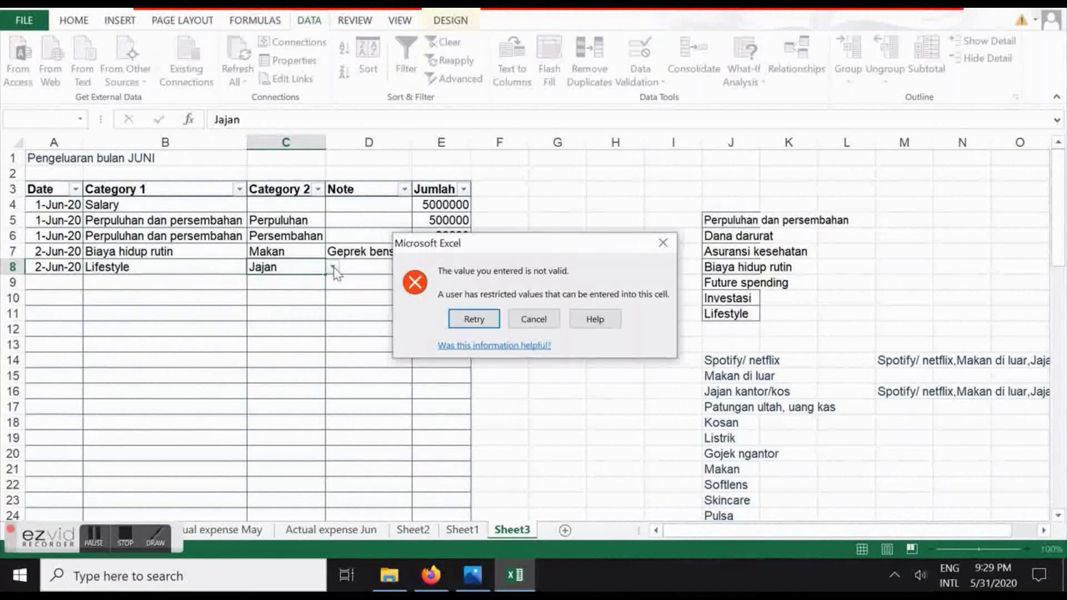
left_click(533, 318)
Choose Jajan kantor/kos as Category 2 in row 8 and enter Kopi kenangan as the note
left_click(336, 267)
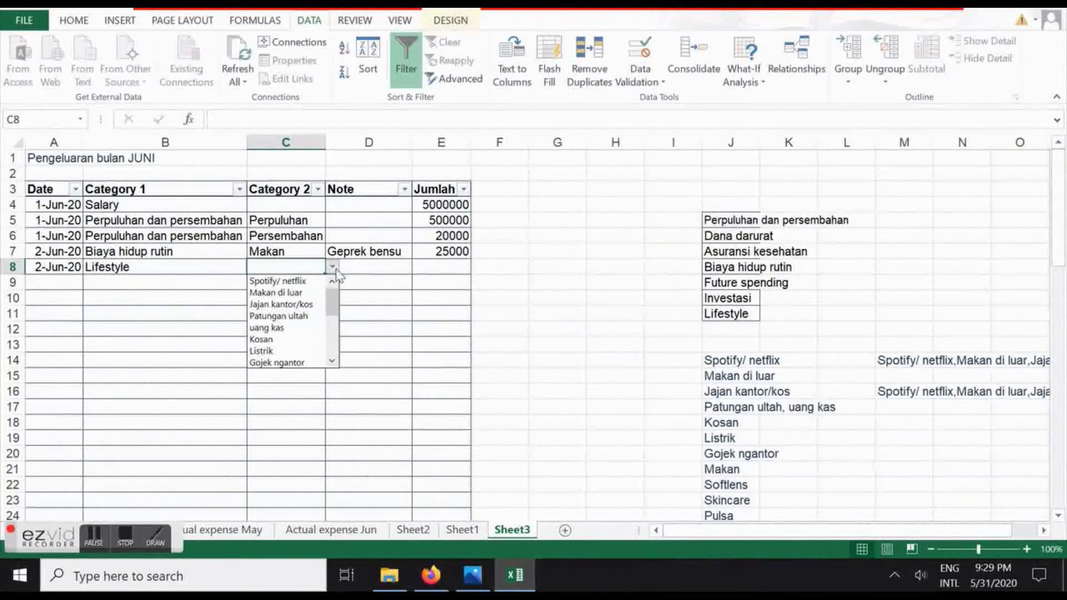
left_click(289, 304)
left_click(377, 266)
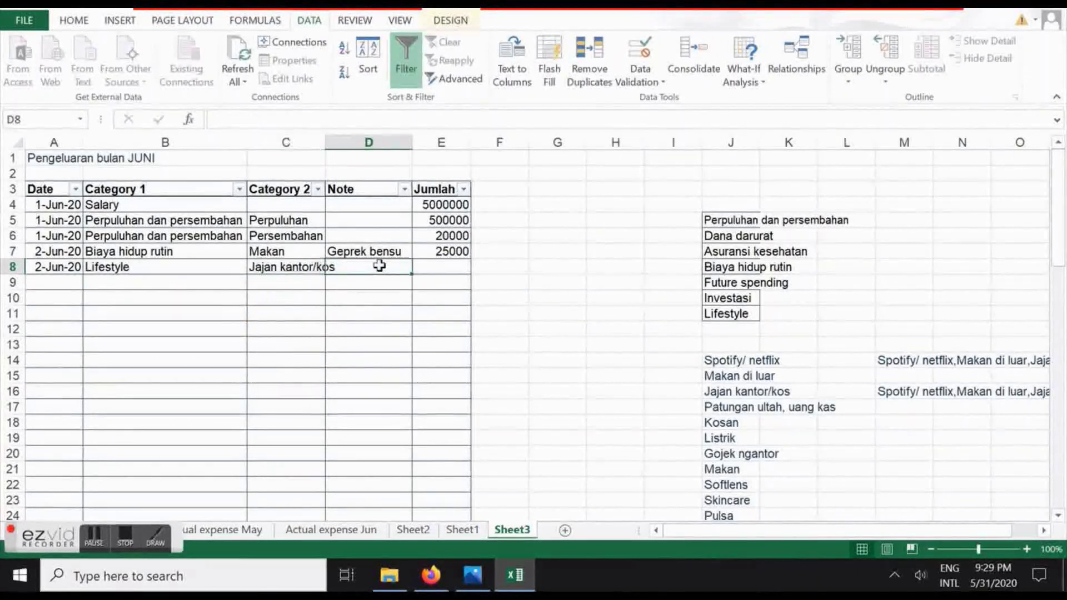
type("Kopi kenangan")
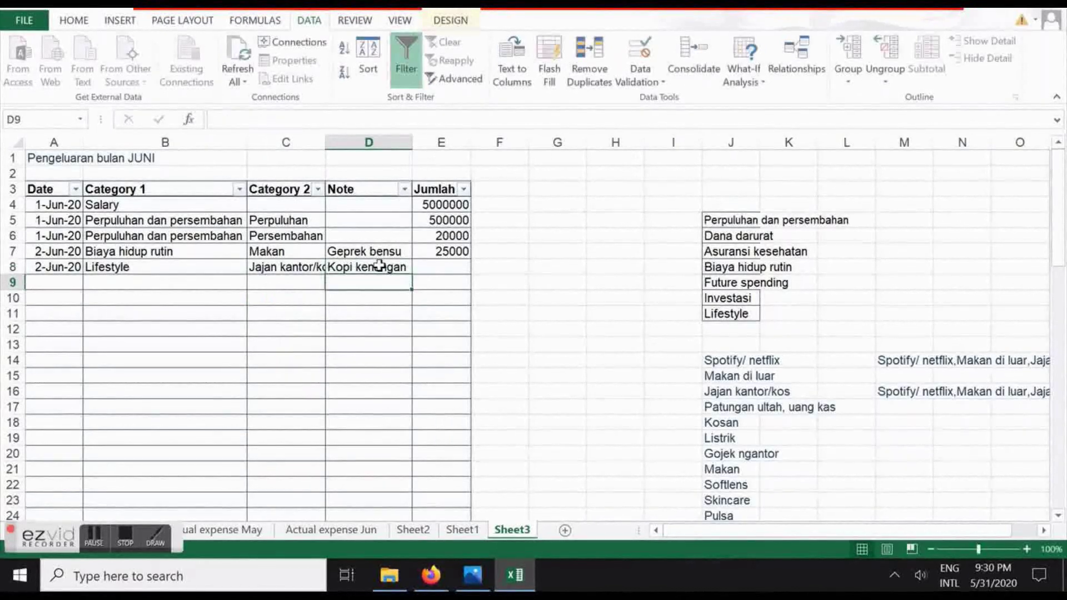
Enter 18000 as the Jumlah in cell E8
key("Tab")
type("25")
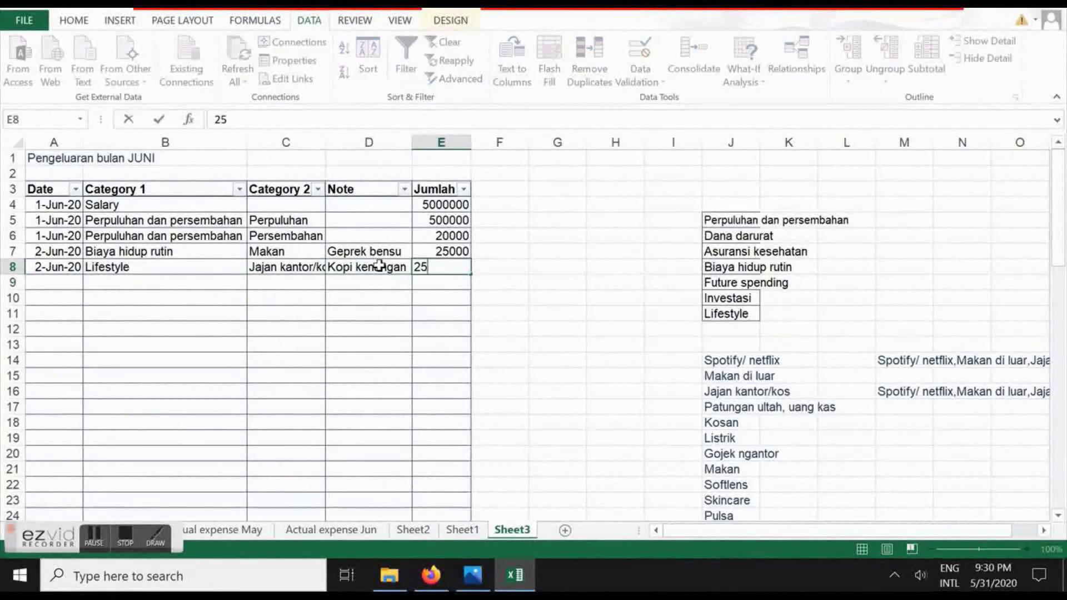
key("BackSpace")
type("18000")
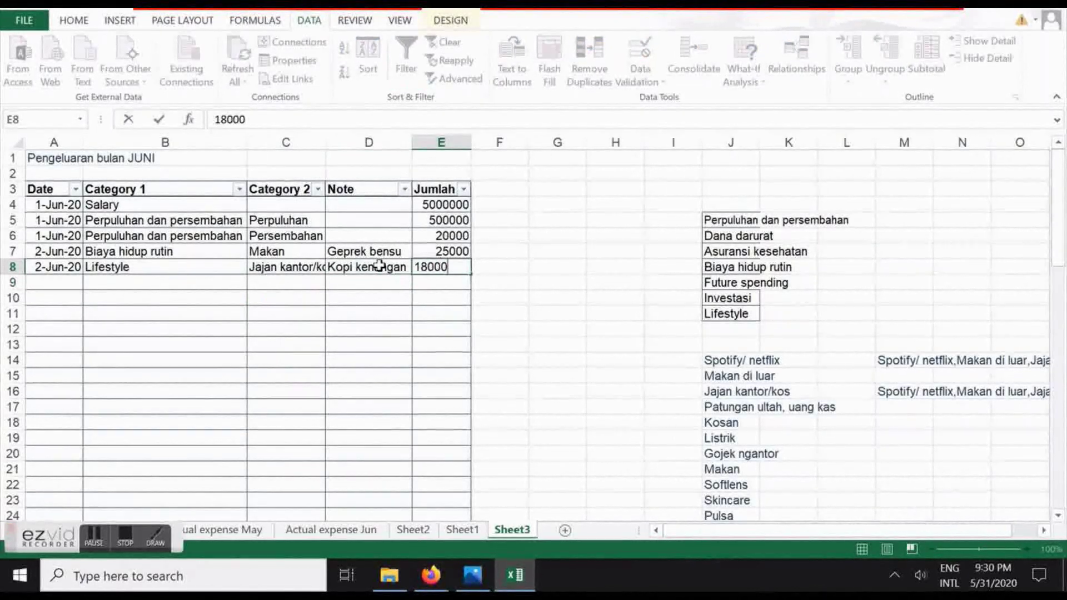
key("Return")
Start an entry in row 9 with the date 3 Jun 20 and Lifestyle as Category 1
key("Left")
key("Left")
key("Left")
key("Left")
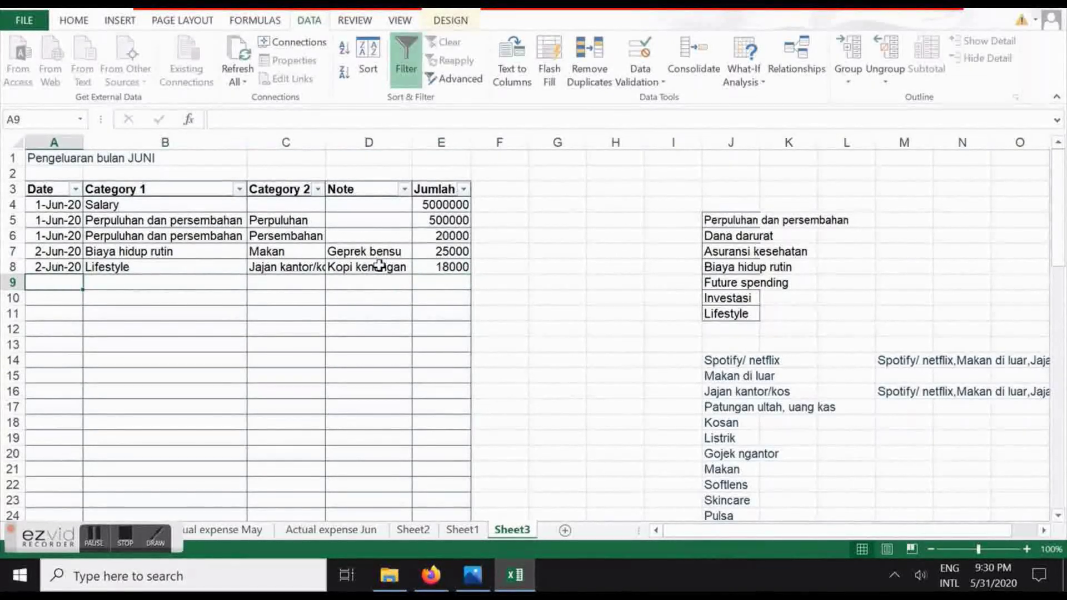
type("3")
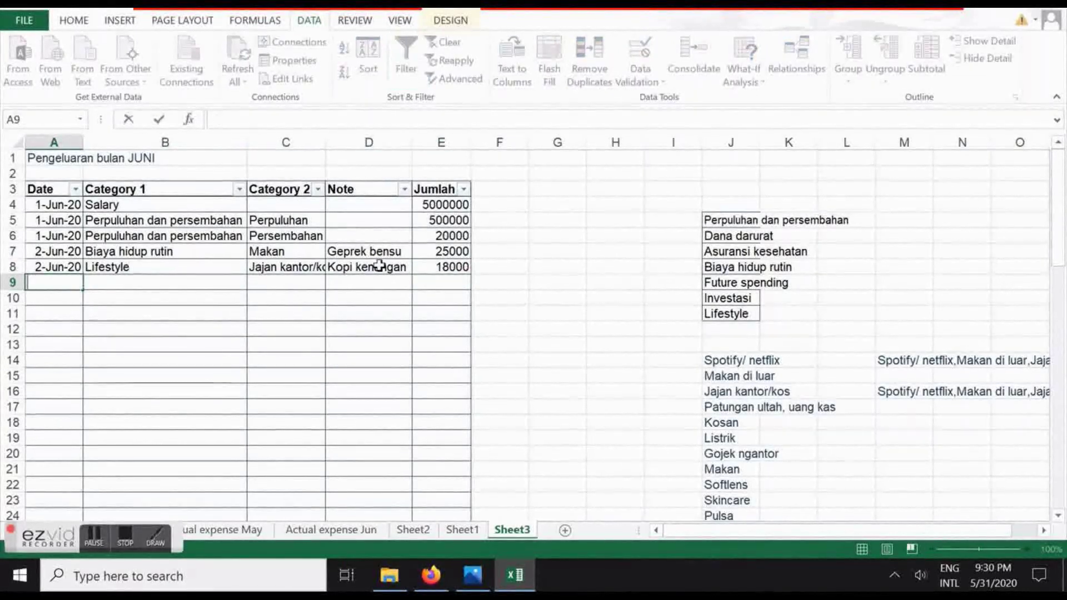
type("3")
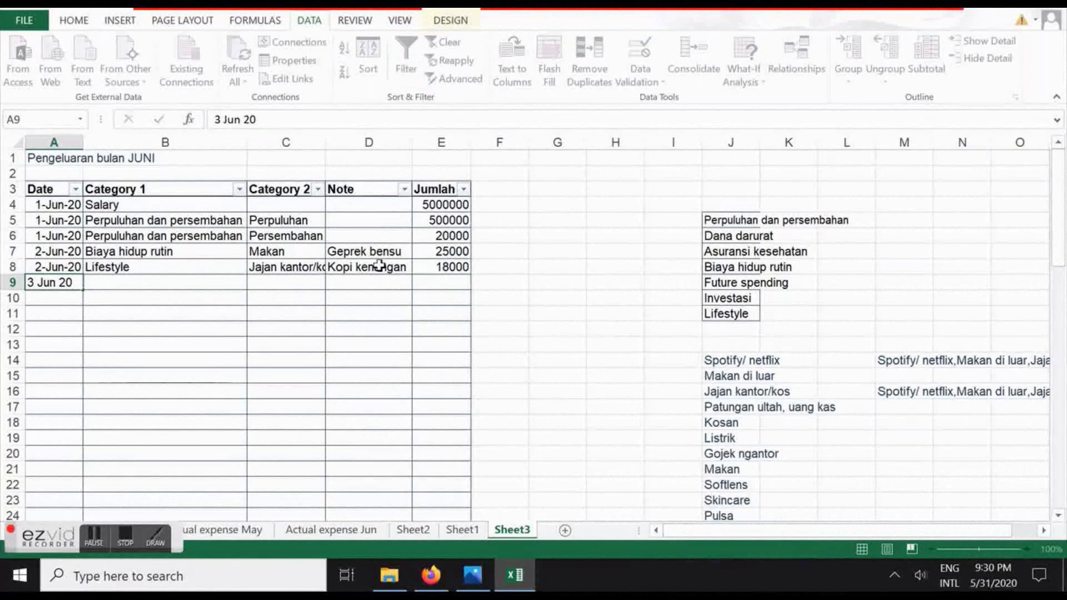
type(" Jun 20")
key("Tab")
left_click(254, 282)
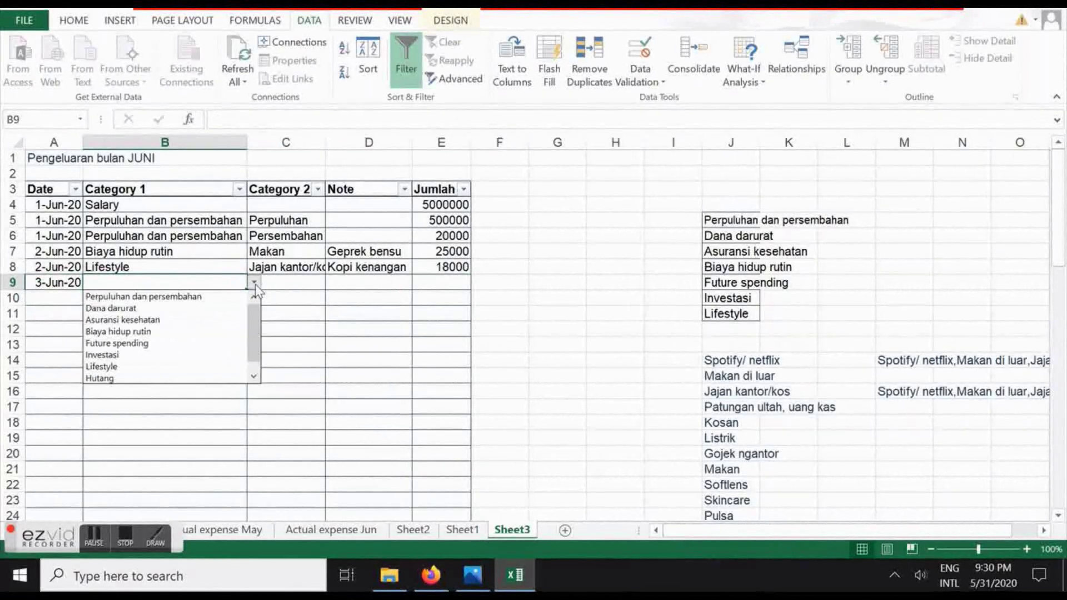
left_click(158, 366)
left_click(285, 281)
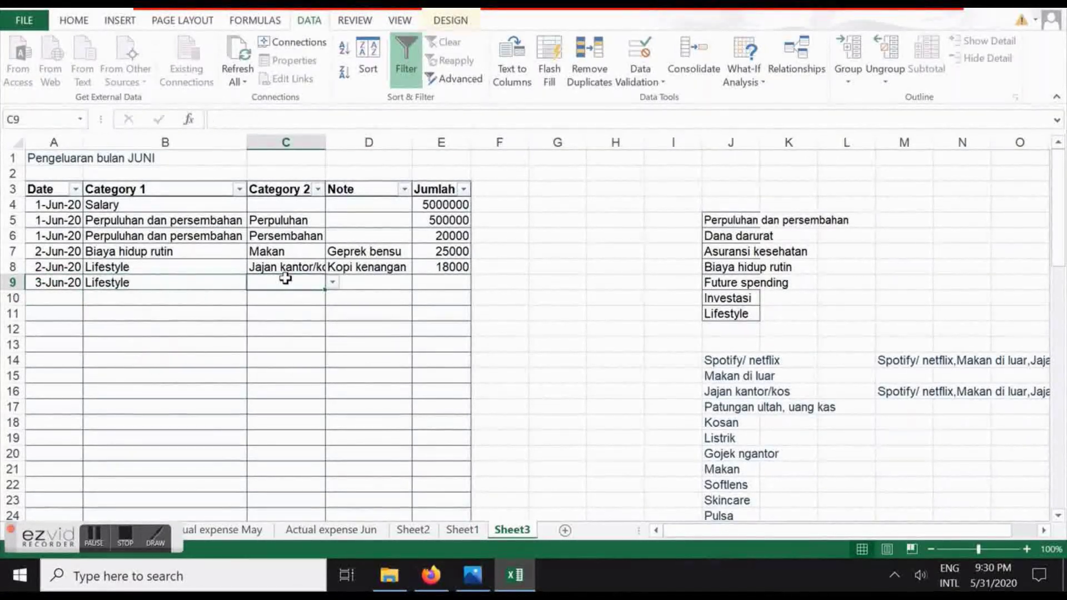
type("Jajna")
key("Return")
left_click(531, 318)
Fill row 9 with Jajan kantor/kos as Category 2 and Jiwa toast as the note
type("J")
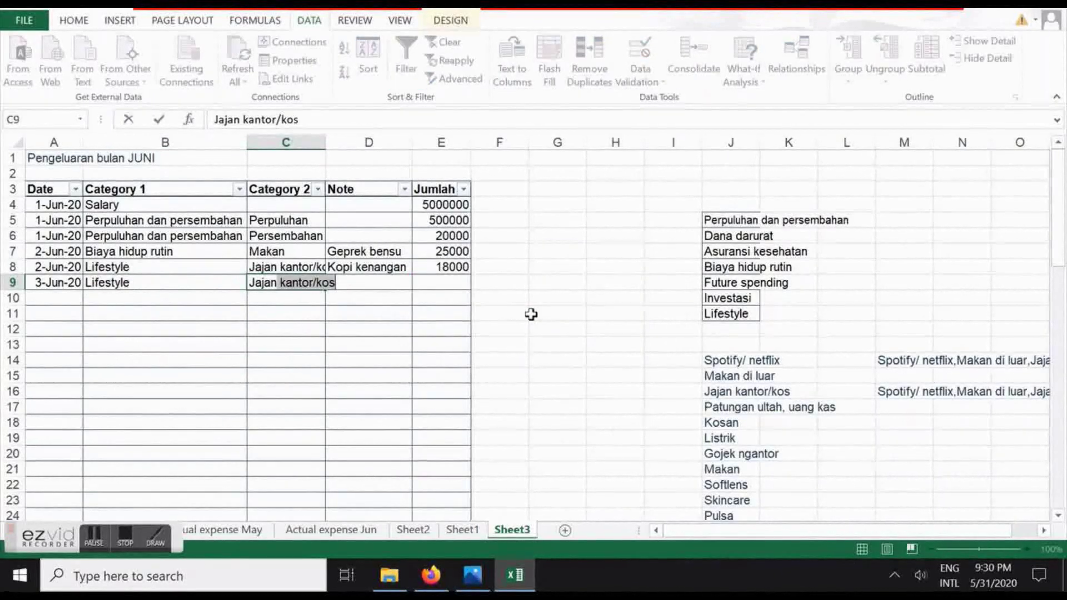
type("ajan")
key("Tab")
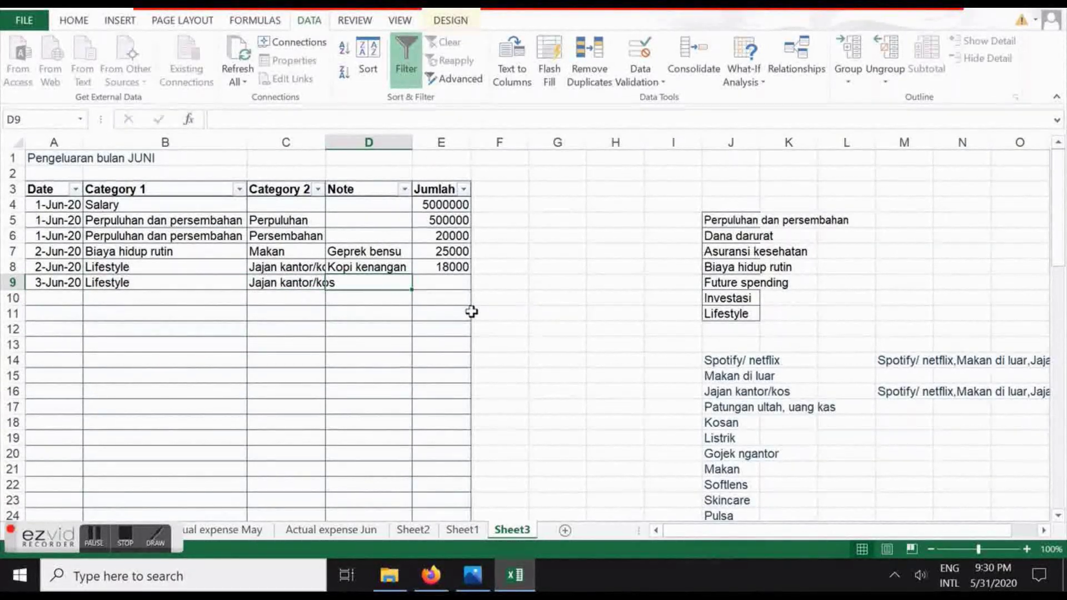
type("Jiwa toast")
key("Return")
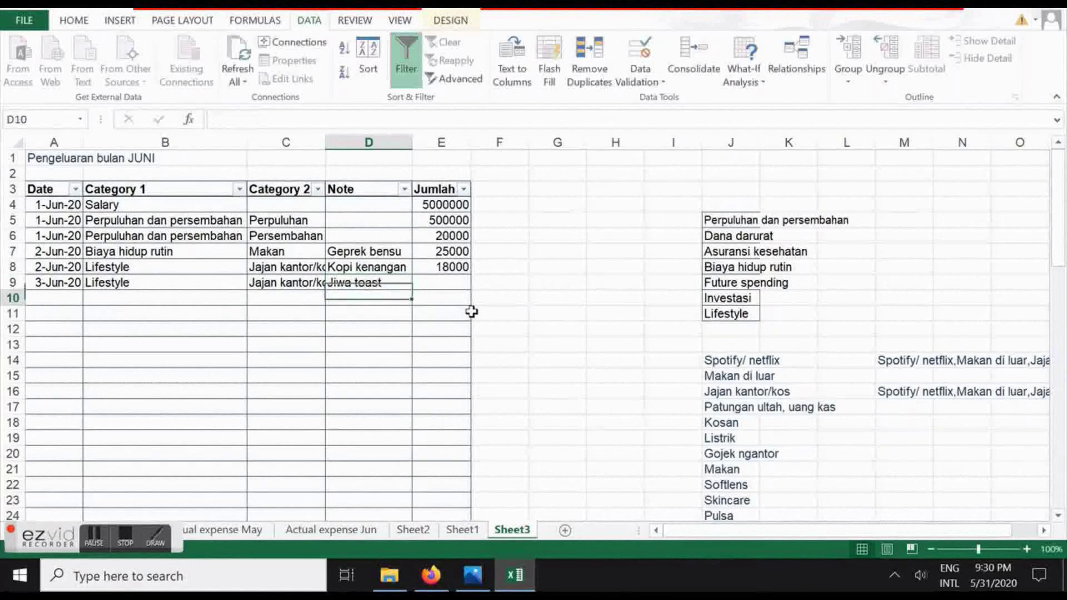
Enter 40000 as the Jumlah in cell E9
key("Up")
key("Right")
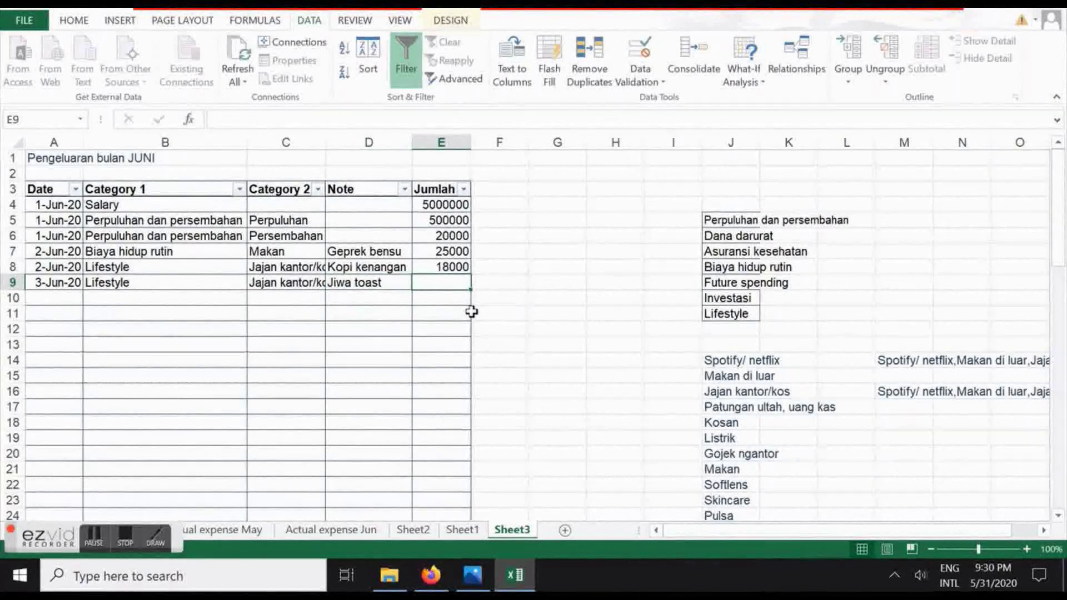
type("40000")
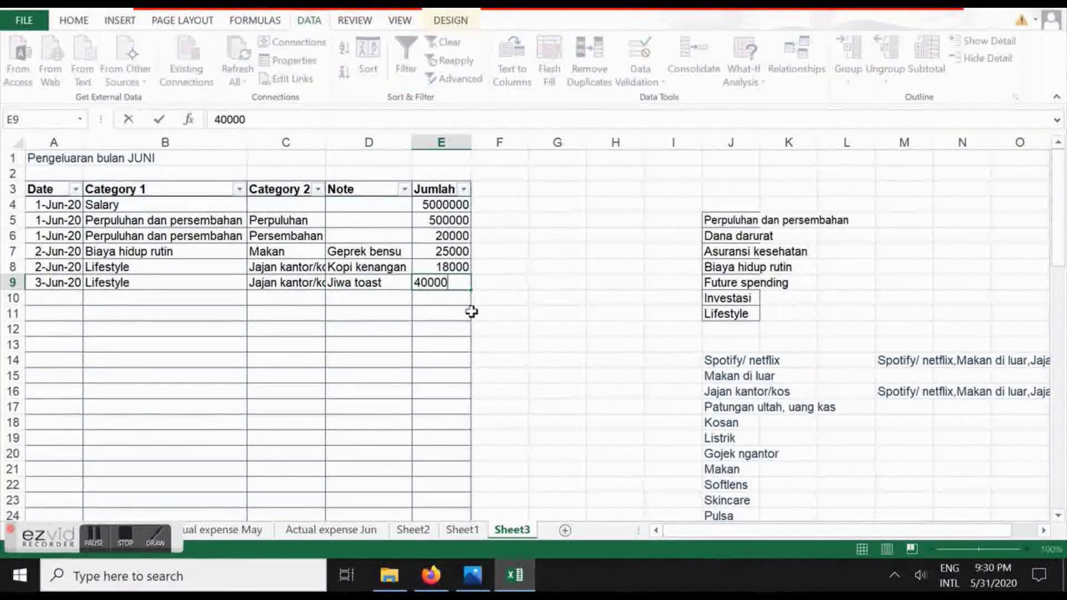
key("Tab")
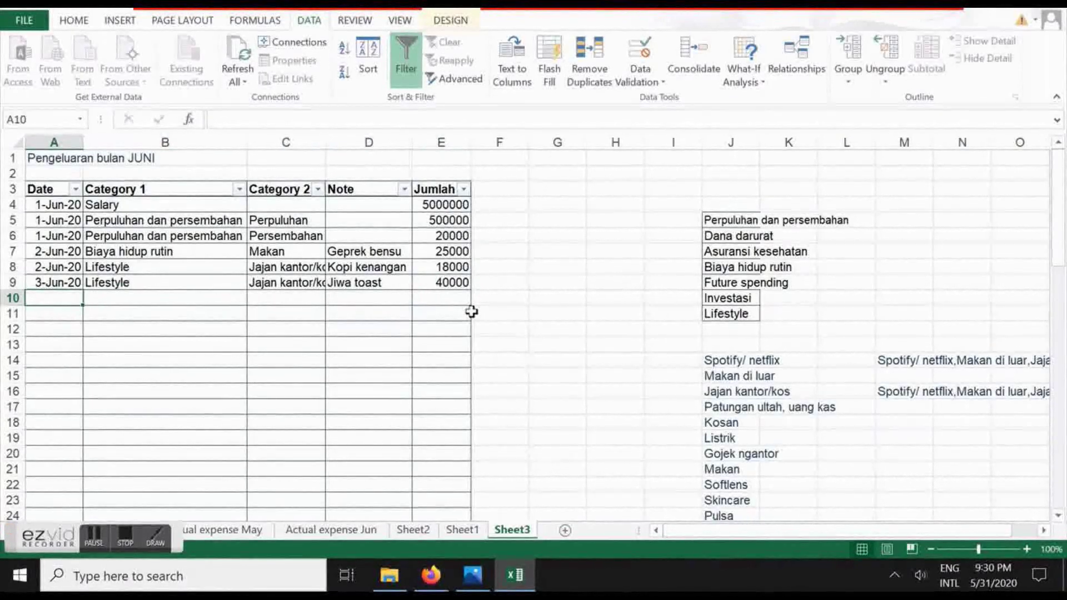
Enter 4 Jun 20 as the date of the new expense entry in cell A10
type("4 Juni")
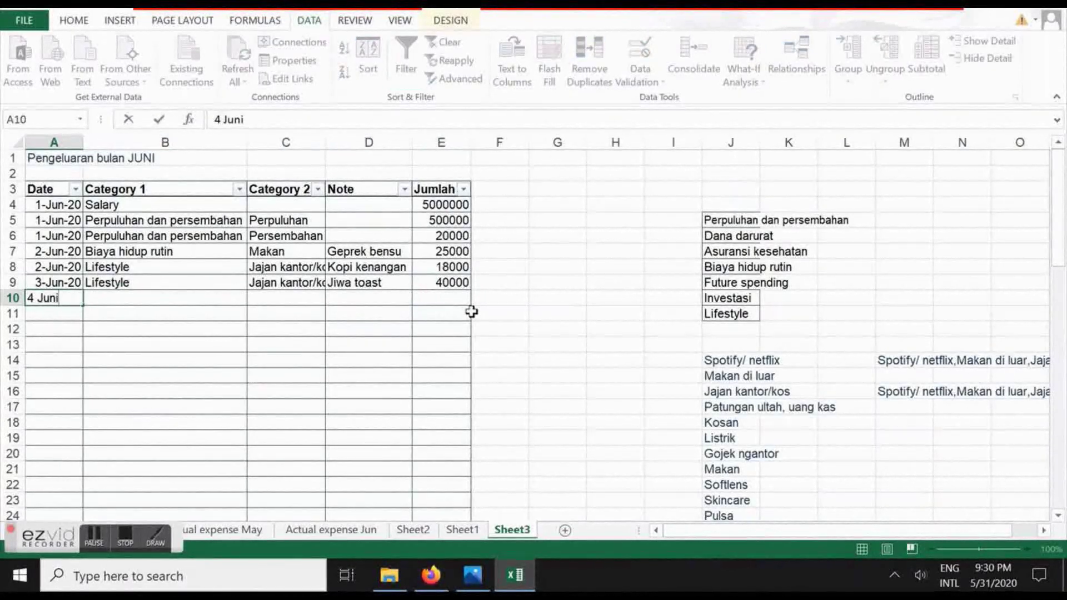
key("BackSpace")
type("20")
key("Return")
Set Category 1 of row 10 to Asuransi kesehatan from the allowed category values
key("Tab")
key("Up")
type("Asuran")
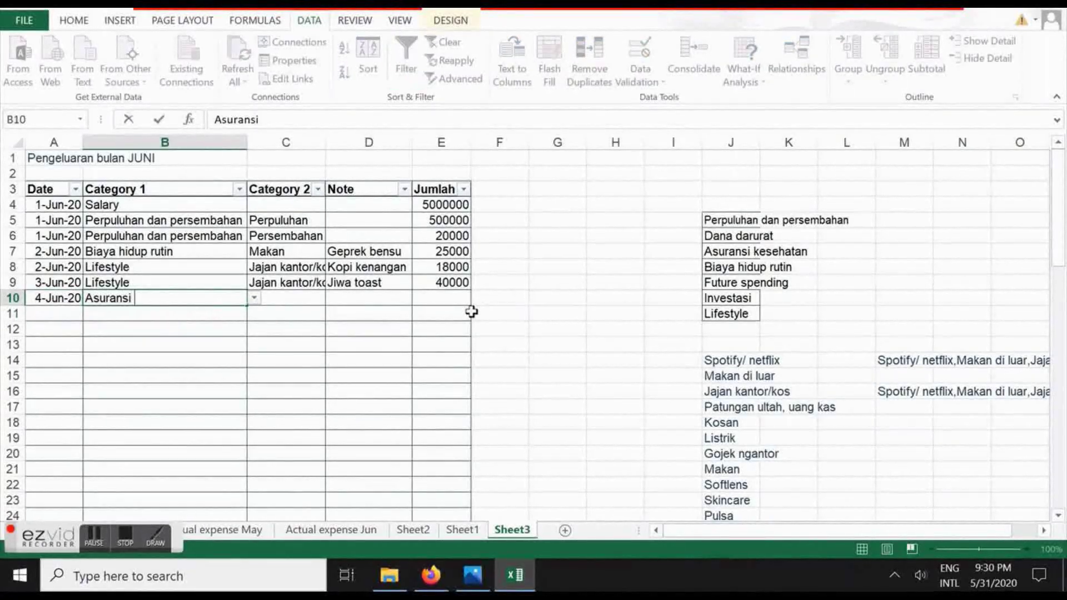
left_click(254, 299)
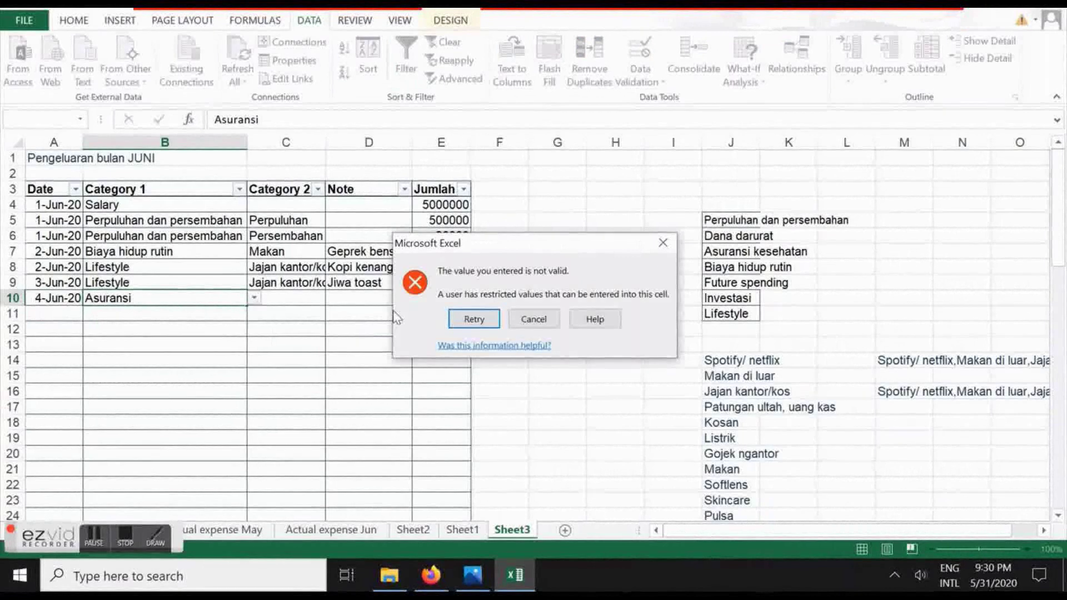
left_click(534, 318)
left_click(254, 298)
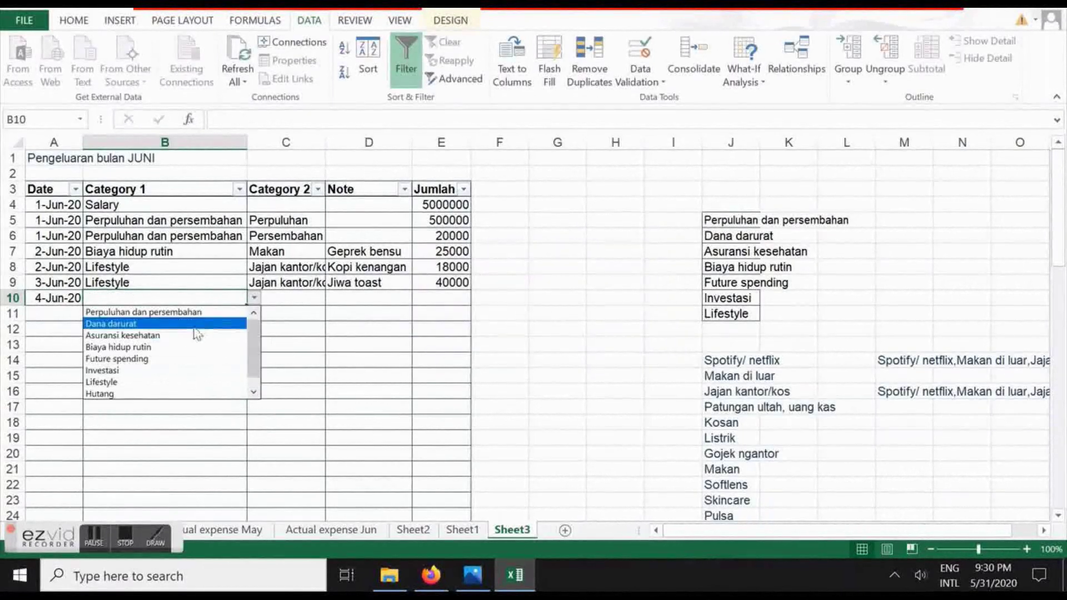
left_click(175, 336)
left_click(286, 299)
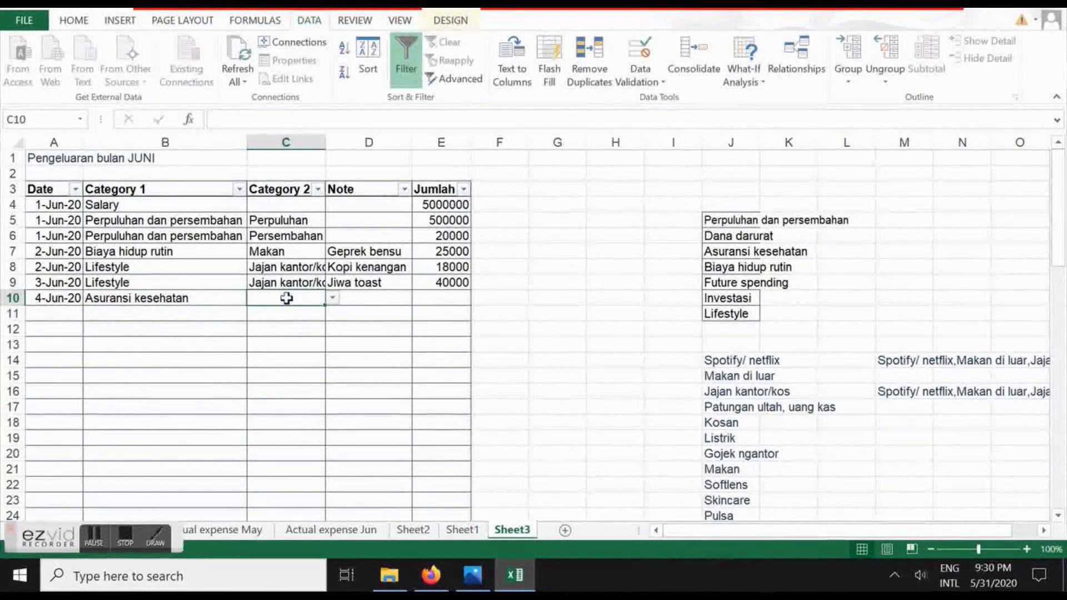
left_click(333, 299)
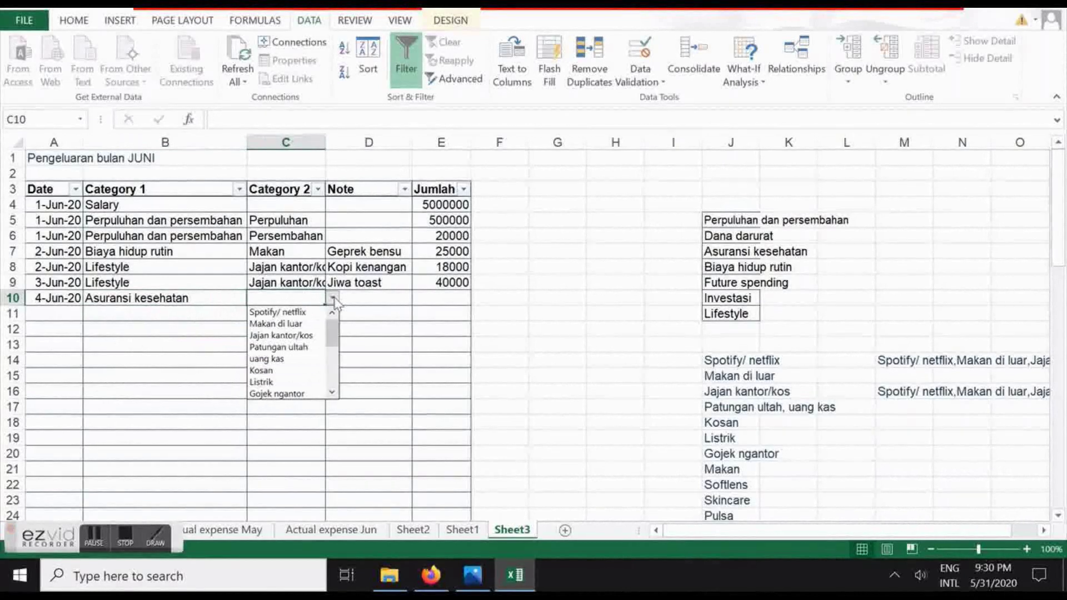
left_click(333, 300)
left_click(372, 297)
Enter 200000 as the Jumlah of the Asuransi kesehatan entry in cell E10
left_click(440, 293)
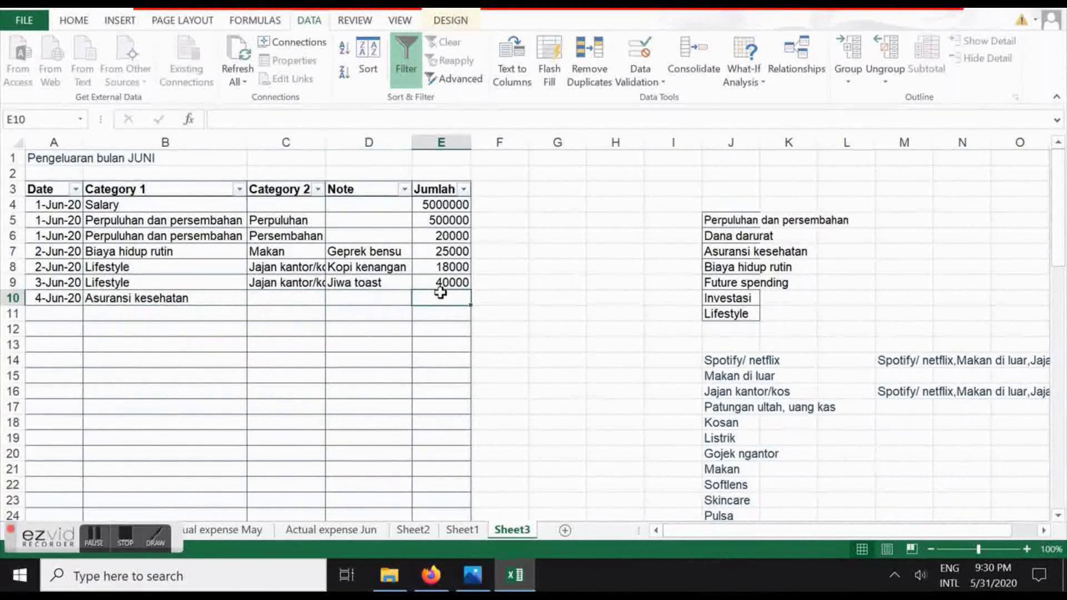
type("600000")
key("Return")
left_click(443, 292)
type("200000")
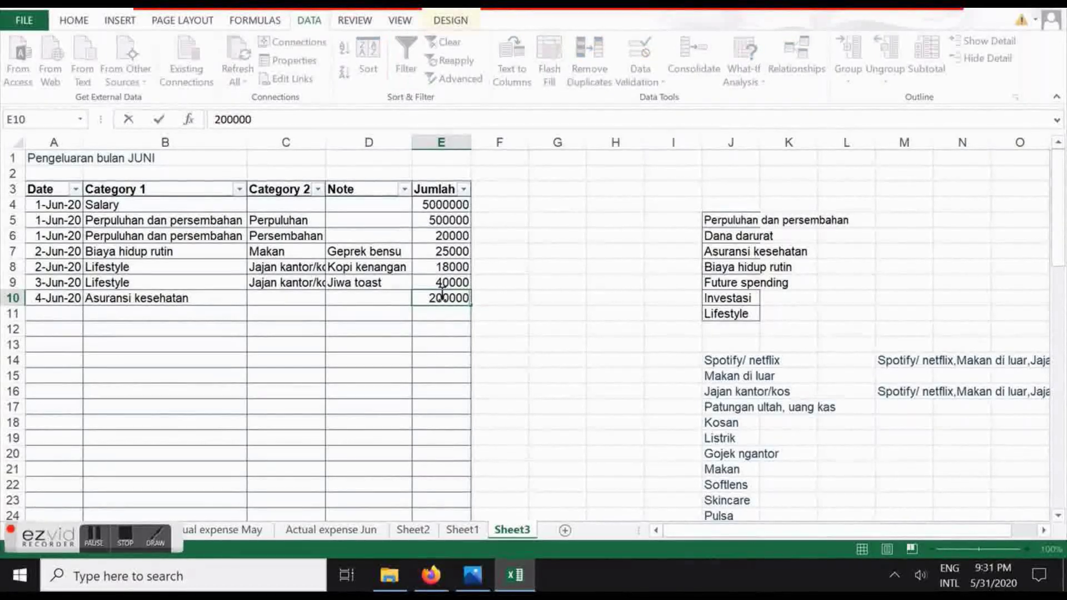
key("Return")
Enter 4 Jun 20 as the date of the next entry in cell A11
key("Left")
key("Left")
key("Left")
key("Left")
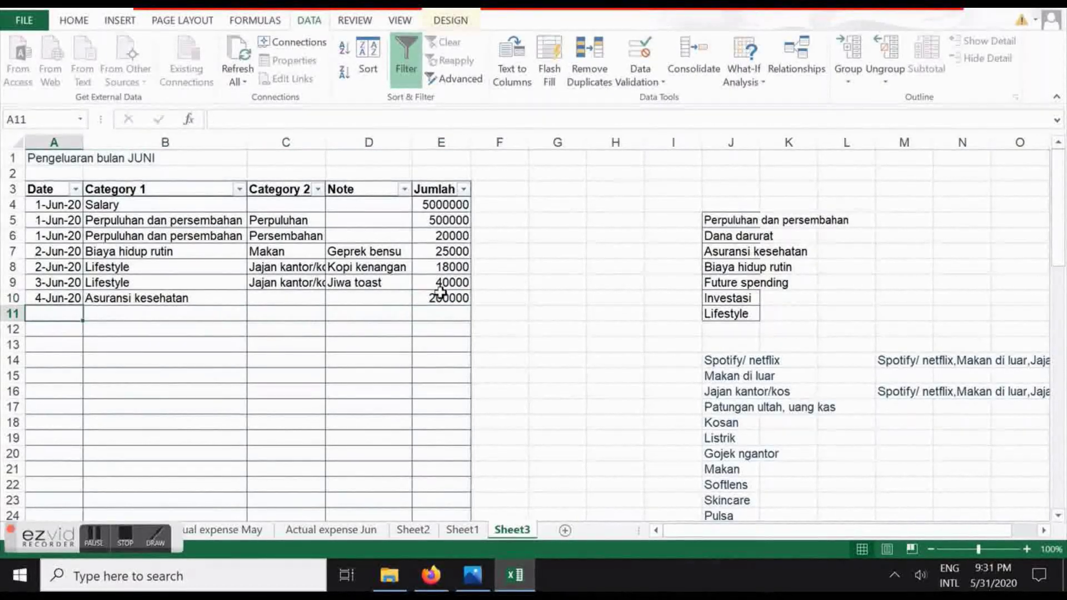
type("4")
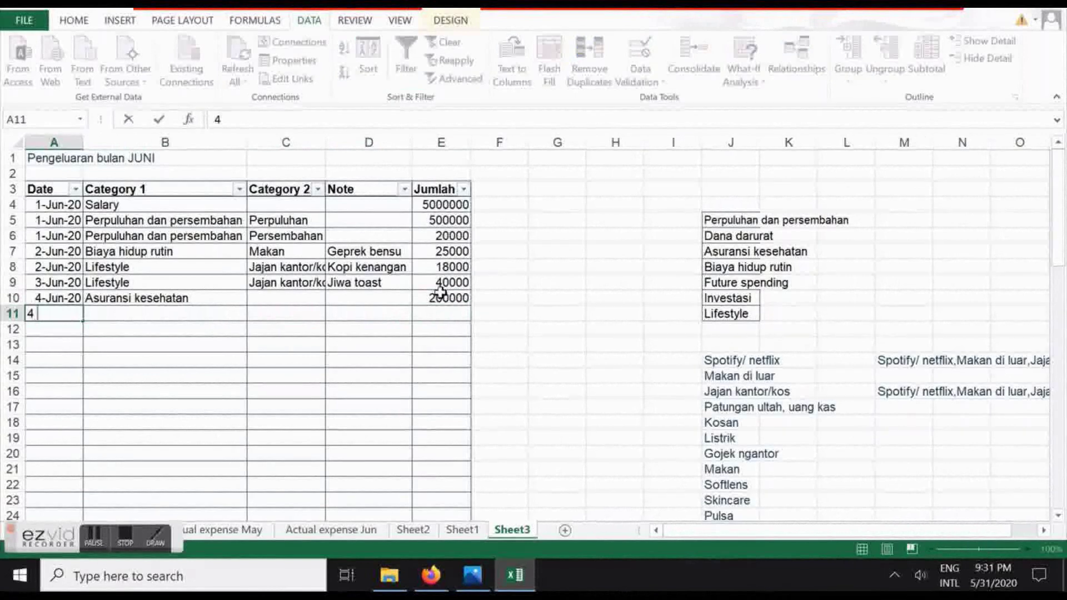
type(" Jun 20")
Set row 11 to Biaya hidup rutin as Category 1 and Kosan as Category 2
key("Tab")
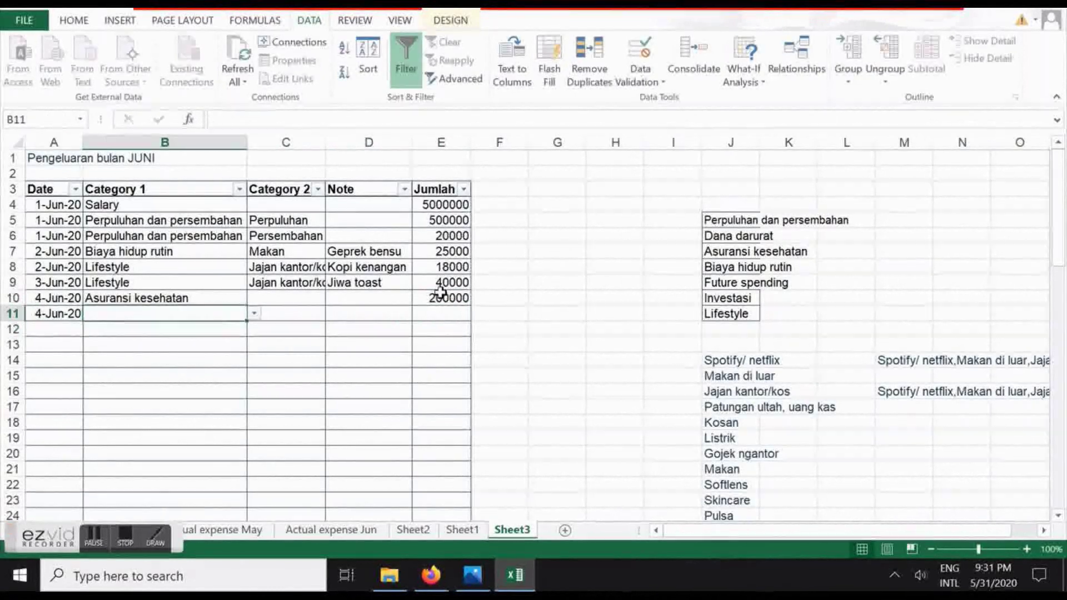
left_click(254, 315)
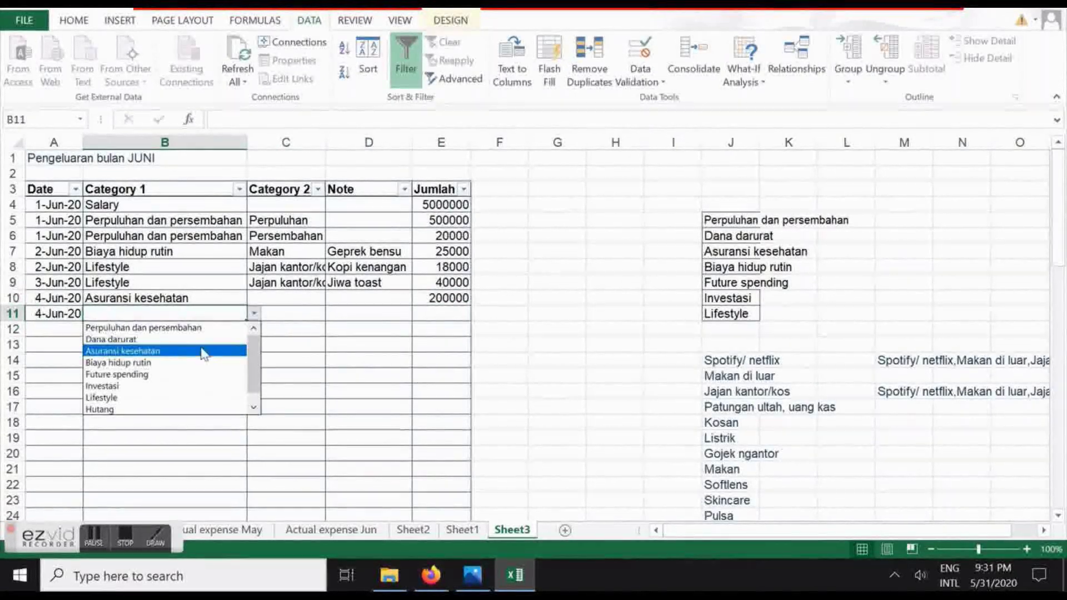
left_click(196, 364)
left_click_drag(298, 313, 335, 314)
left_click(334, 315)
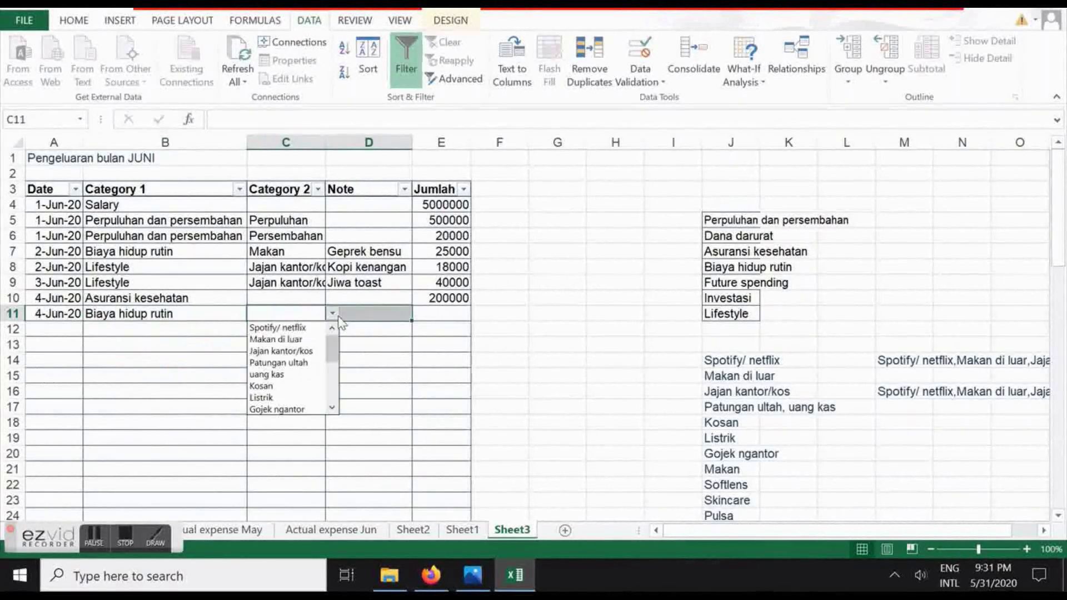
left_click(290, 386)
Enter 1000000 as the Jumlah of the Kosan entry in cell E11
left_click(438, 312)
type("1000000")
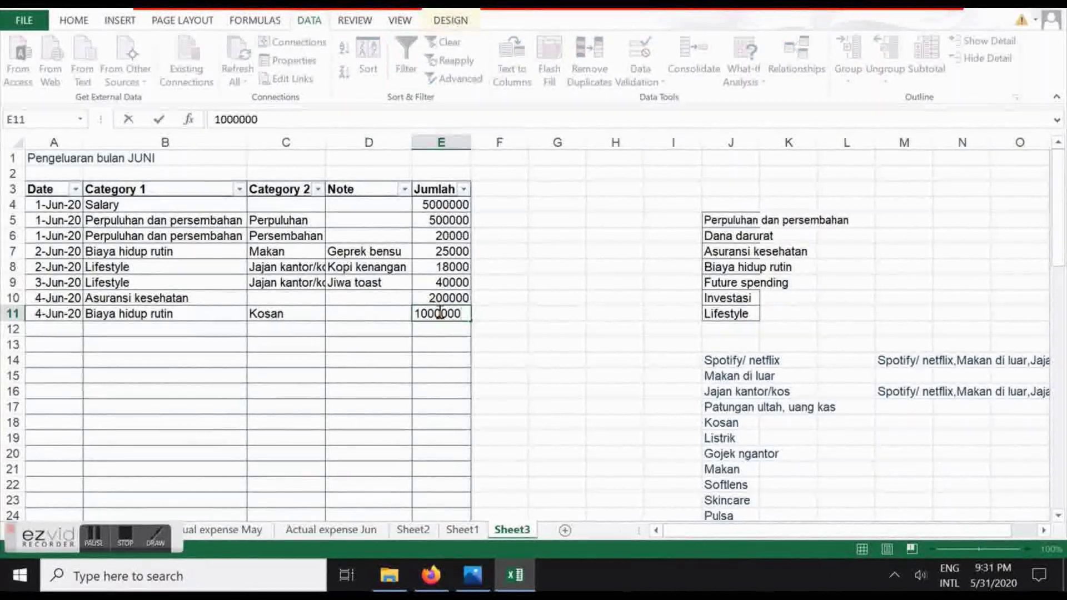
key("Return")
Enter 5 Jun 20 as the date of the next entry in cell A12
key("Left")
key("Left")
key("Left")
key("Left")
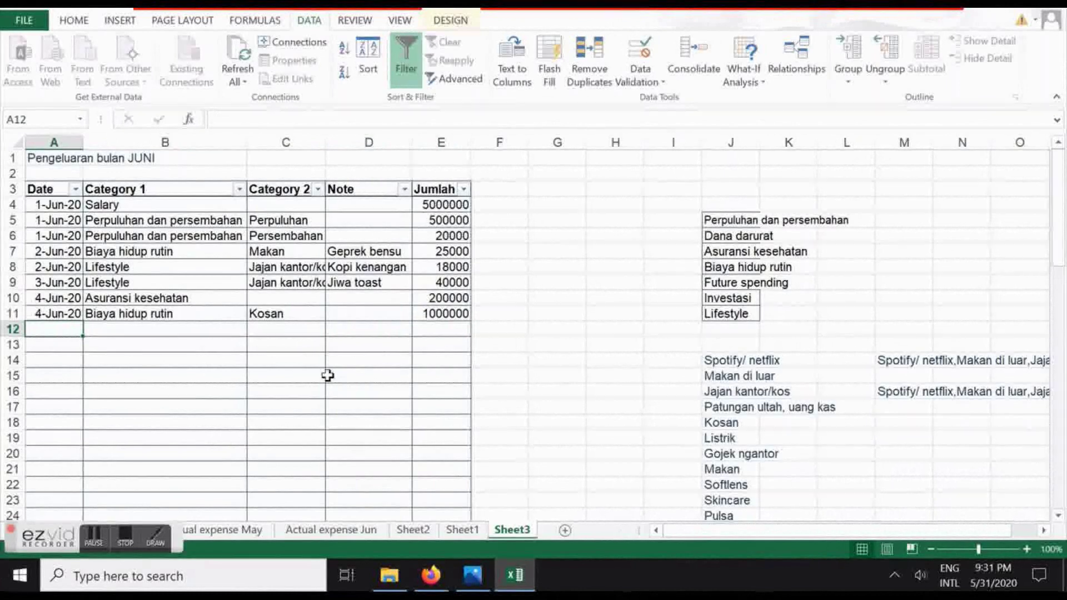
type("5 Jun 20")
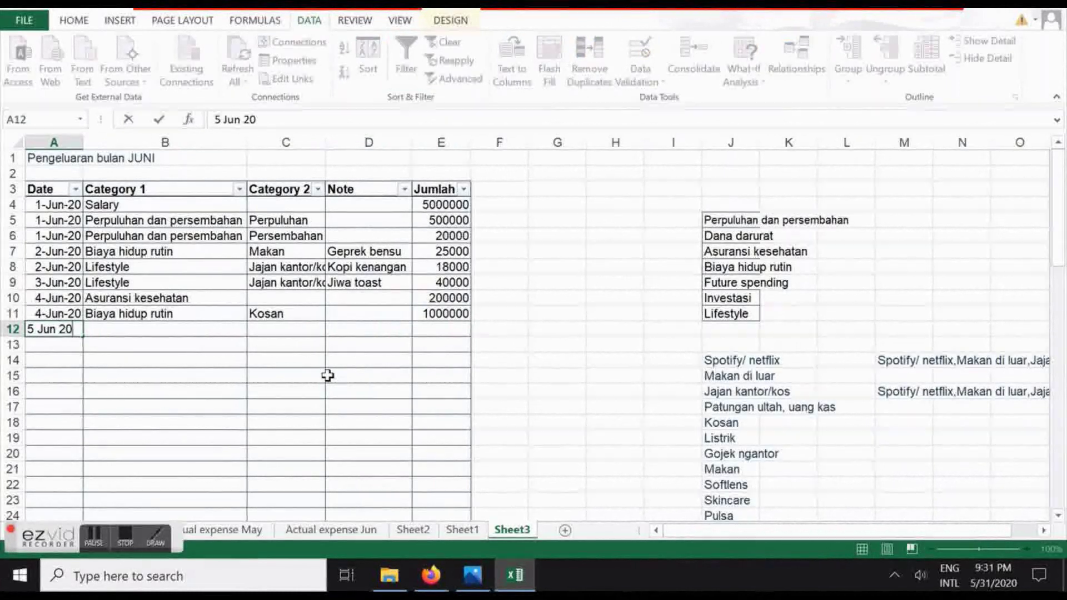
key("Return")
Enter Investasi as Category 1 of row 12
key("Right")
key("Up")
type("Inves")
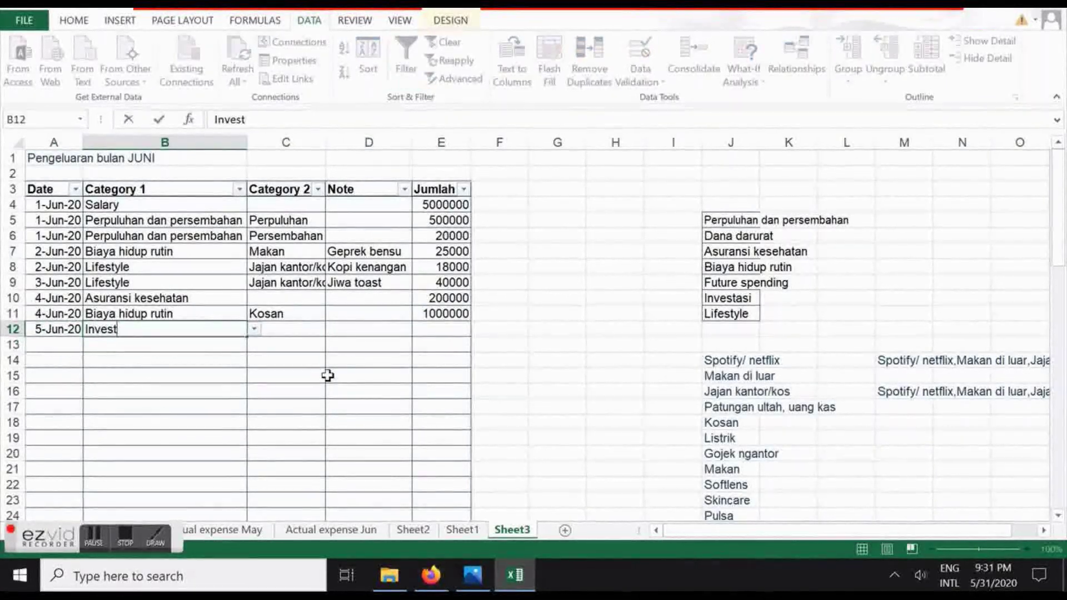
type("tasi")
key("Return")
Complete row 12 with the note Saham and a Jumlah of 500000, leaving Category 2 empty
key("Right")
key("Up")
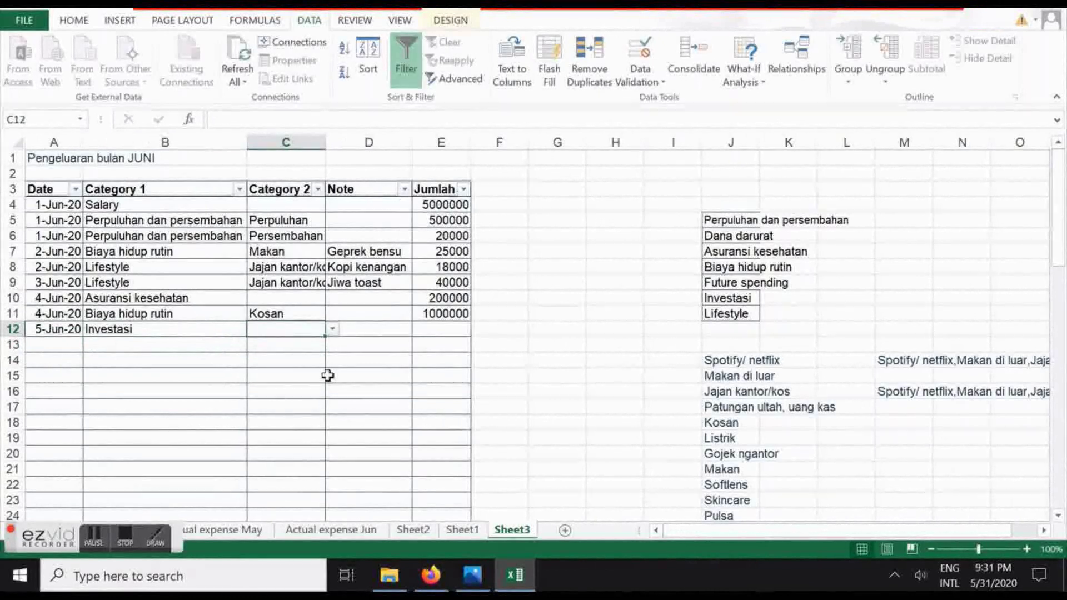
type("Sa")
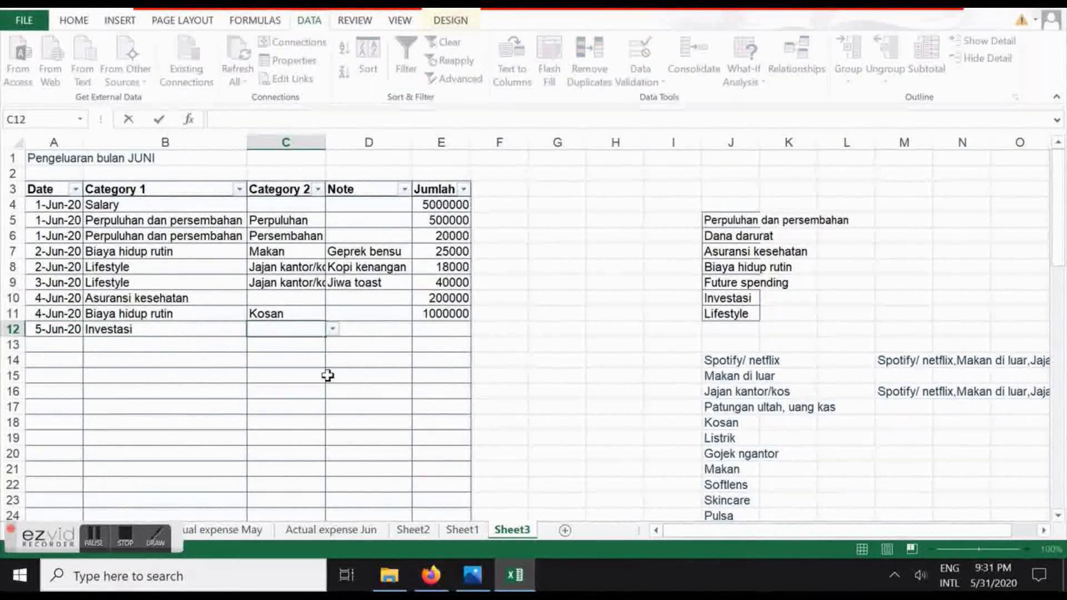
key("Right")
type("Saham")
key("Right")
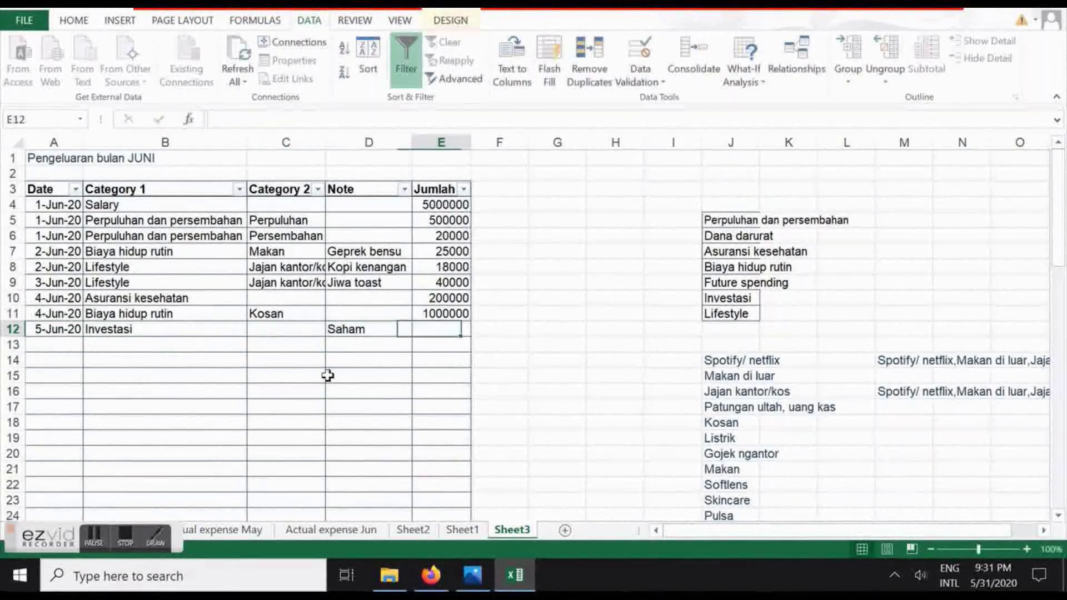
type("500000")
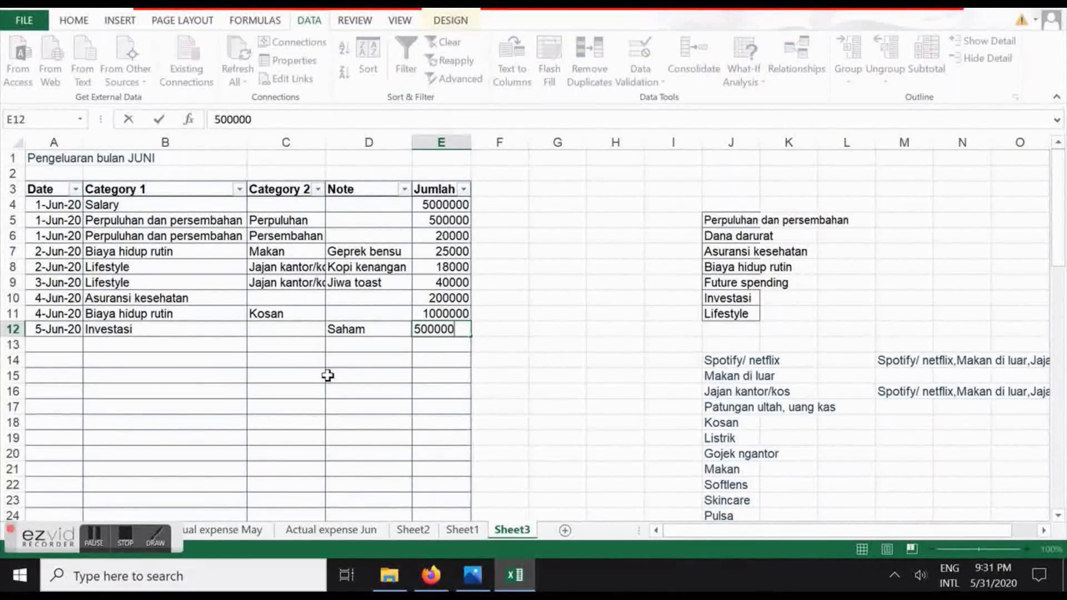
key("Return")
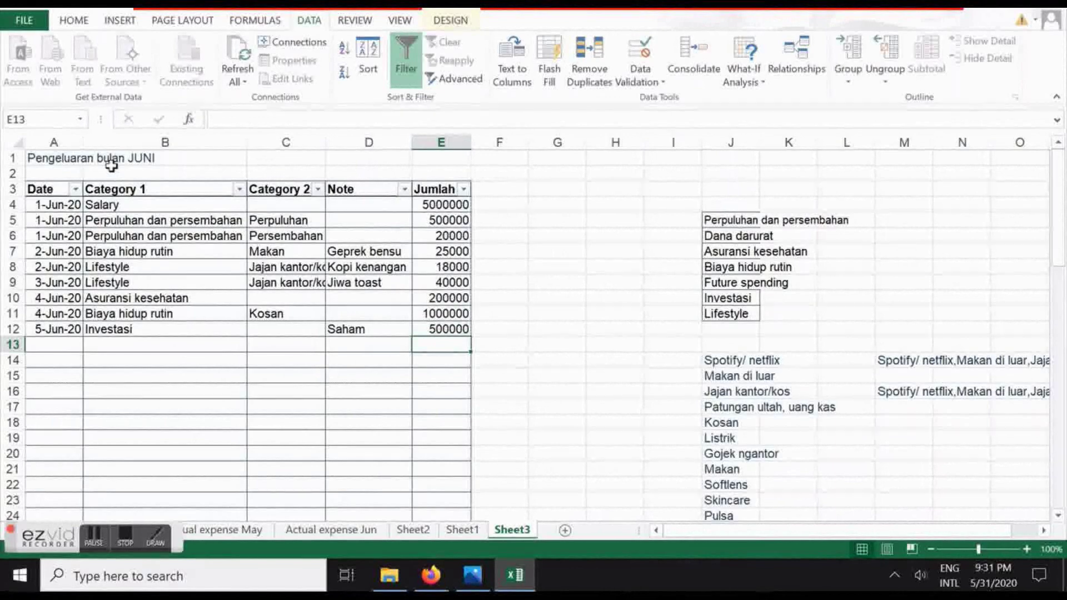
Create a PivotTable from the June expense table (Table5) on a new worksheet
left_click(126, 218)
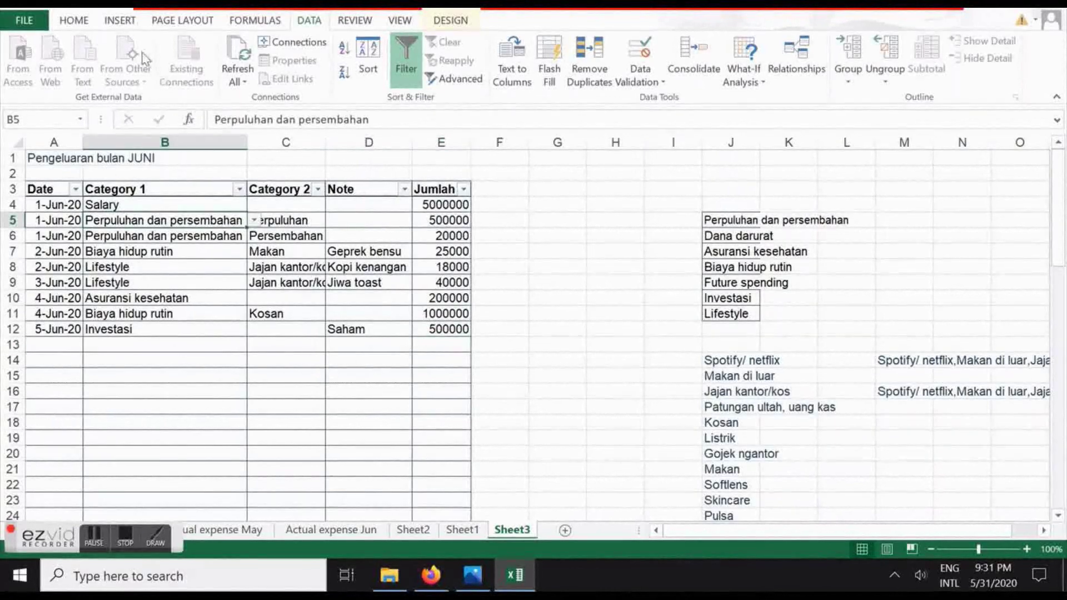
left_click(122, 23)
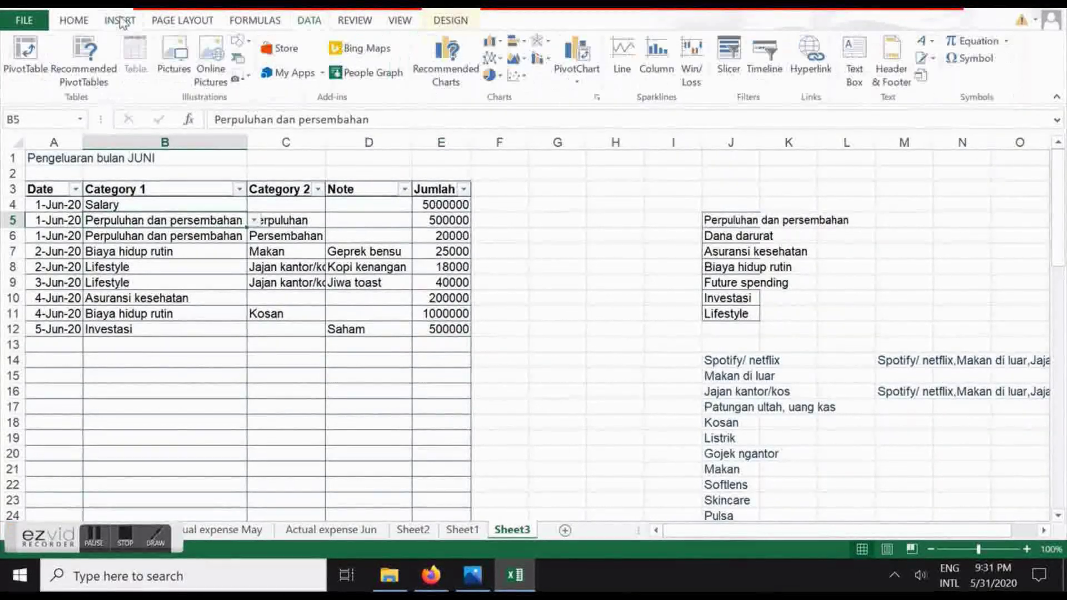
left_click(28, 56)
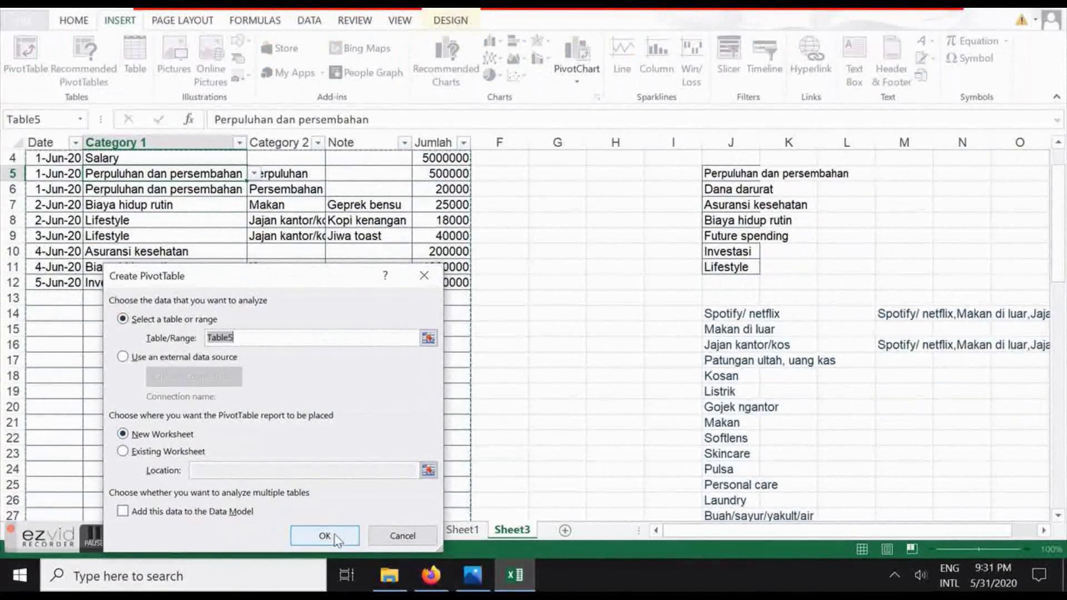
left_click(335, 537)
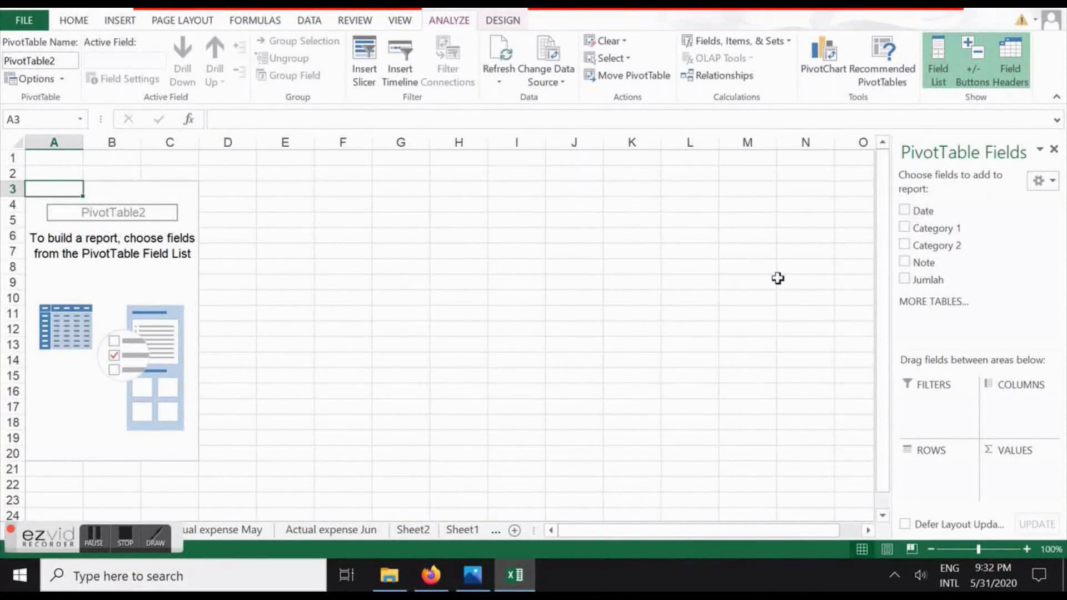
Place Category 1 in the PivotTable's rows and Jumlah in its values, summarized by Sum
left_click_drag(960, 229, 932, 470)
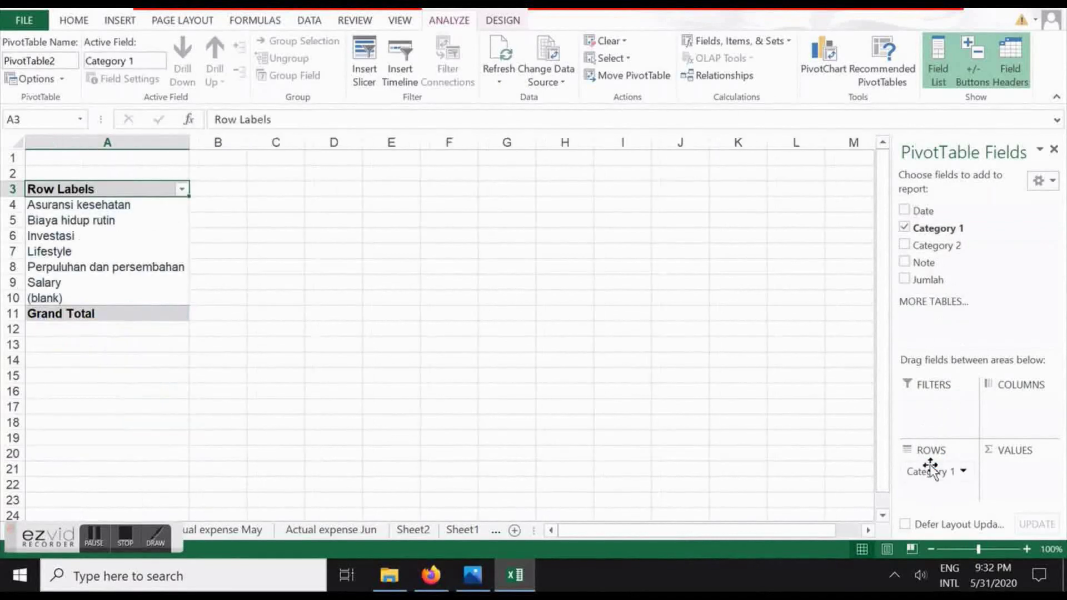
left_click_drag(922, 278, 1003, 471)
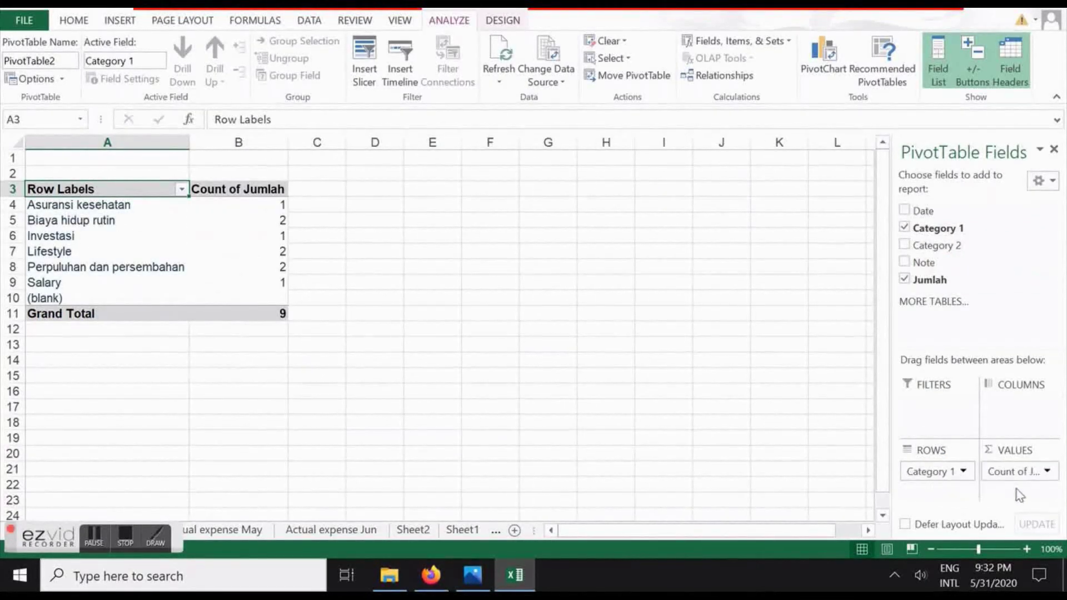
left_click(1048, 472)
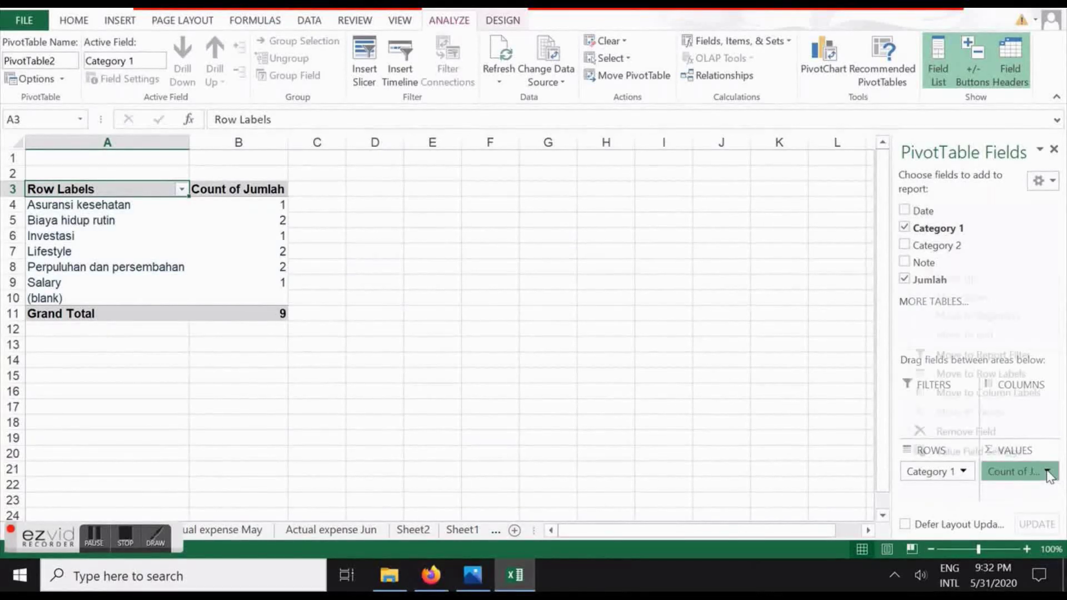
left_click(979, 452)
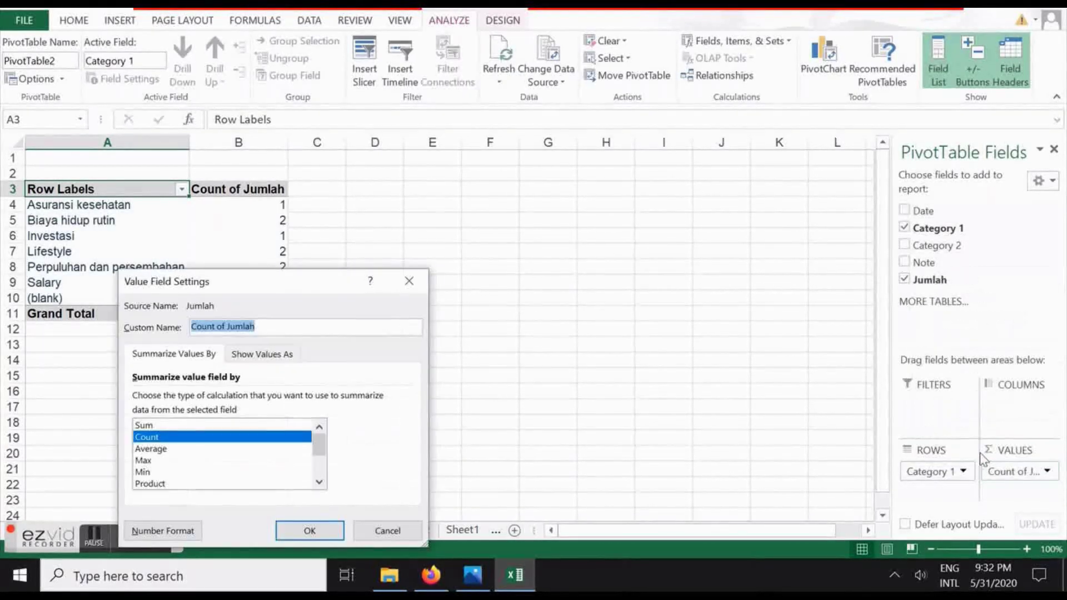
left_click(319, 481)
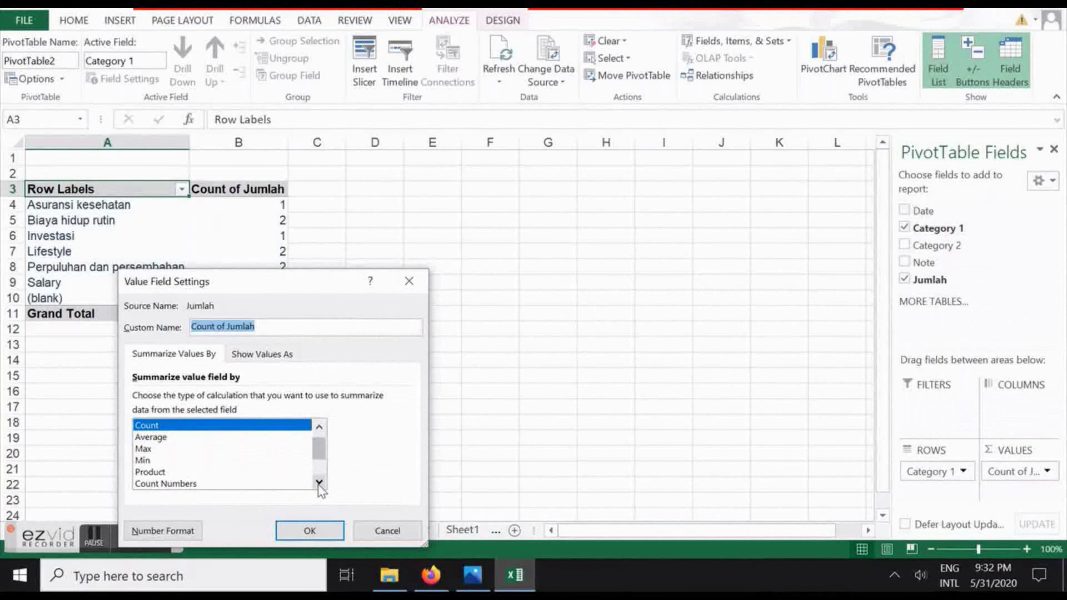
scroll(318, 448, "up", 1)
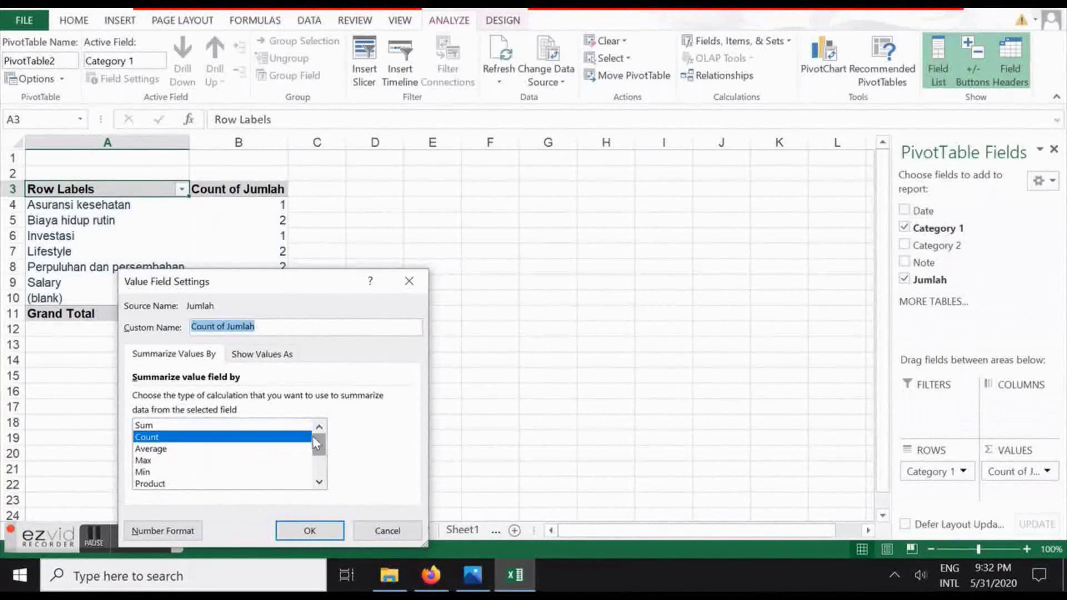
left_click(210, 425)
left_click(309, 530)
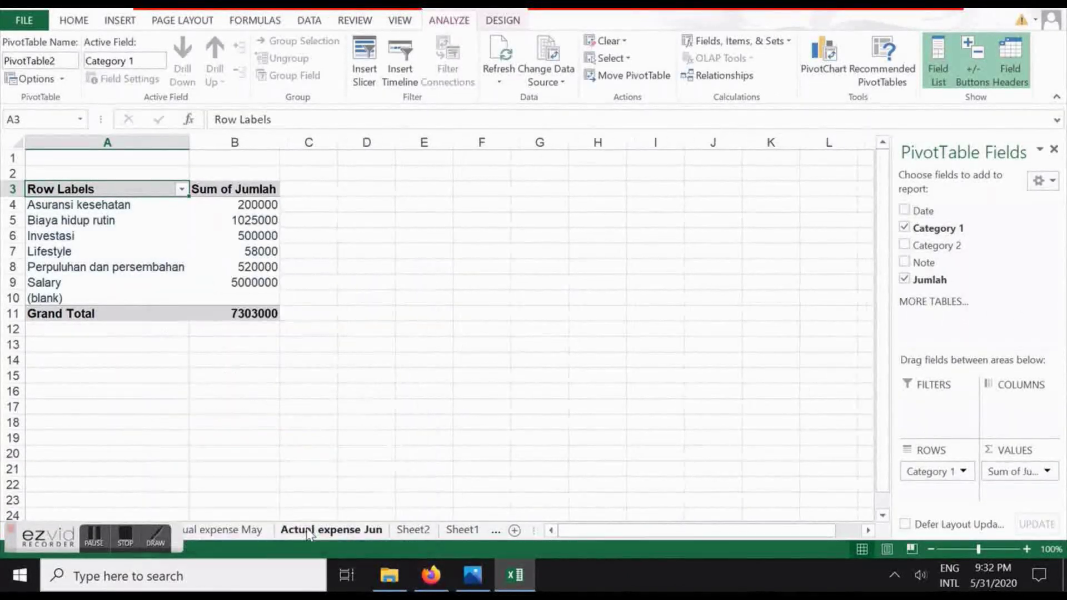
Filter the PivotTable's row labels to exclude the (blank) category
left_click(181, 190)
scroll(205, 372, "down", 1)
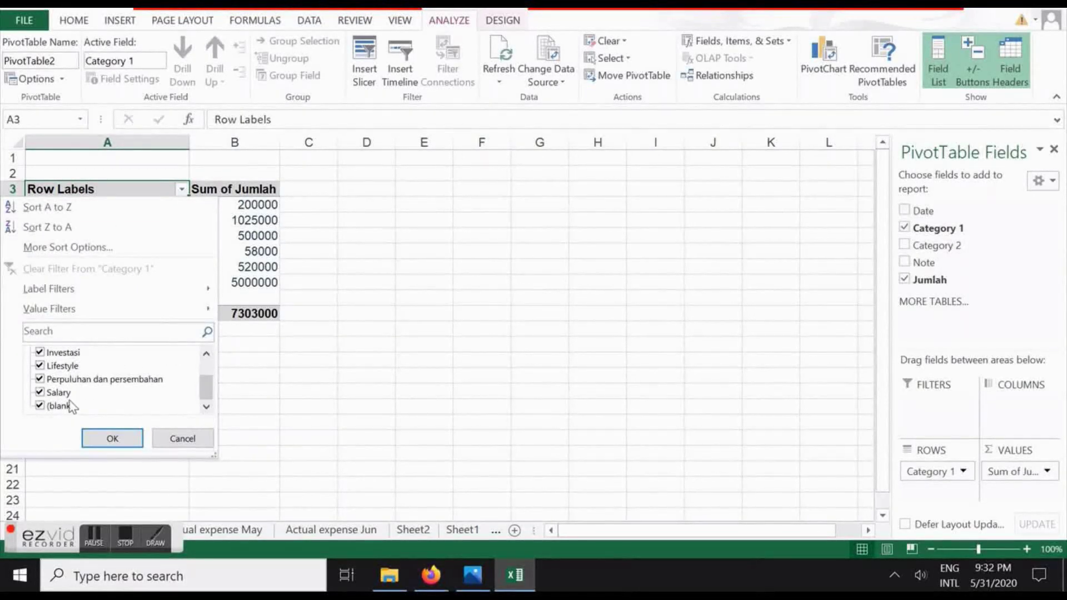
left_click(41, 407)
left_click(112, 438)
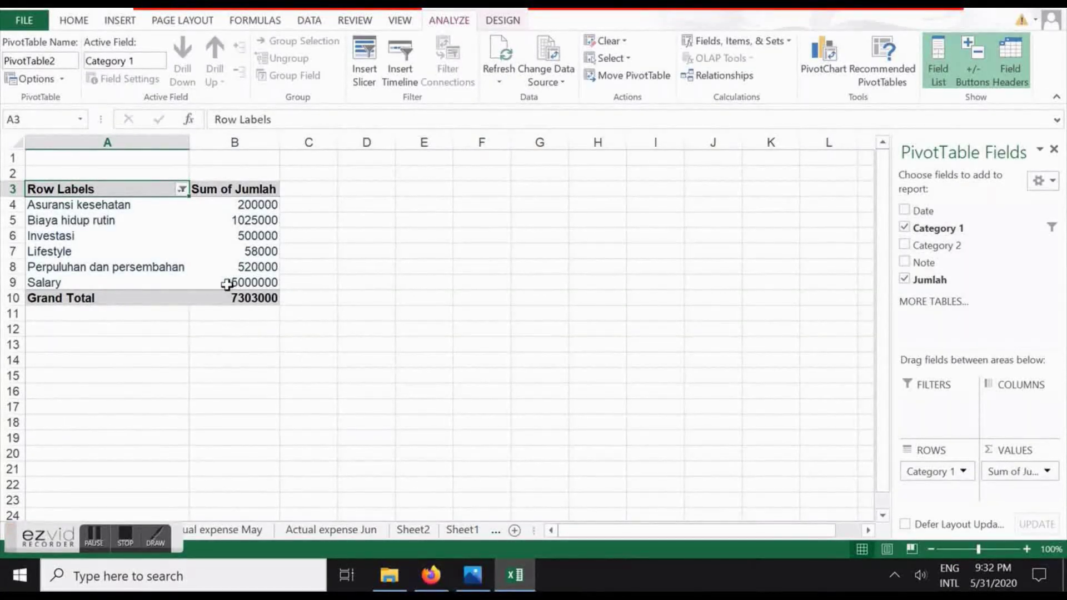
Add Jumlah to the PivotTable's values a second time, alongside the existing sum
left_click(1047, 471)
left_click(1048, 470)
left_click_drag(939, 281, 1037, 485)
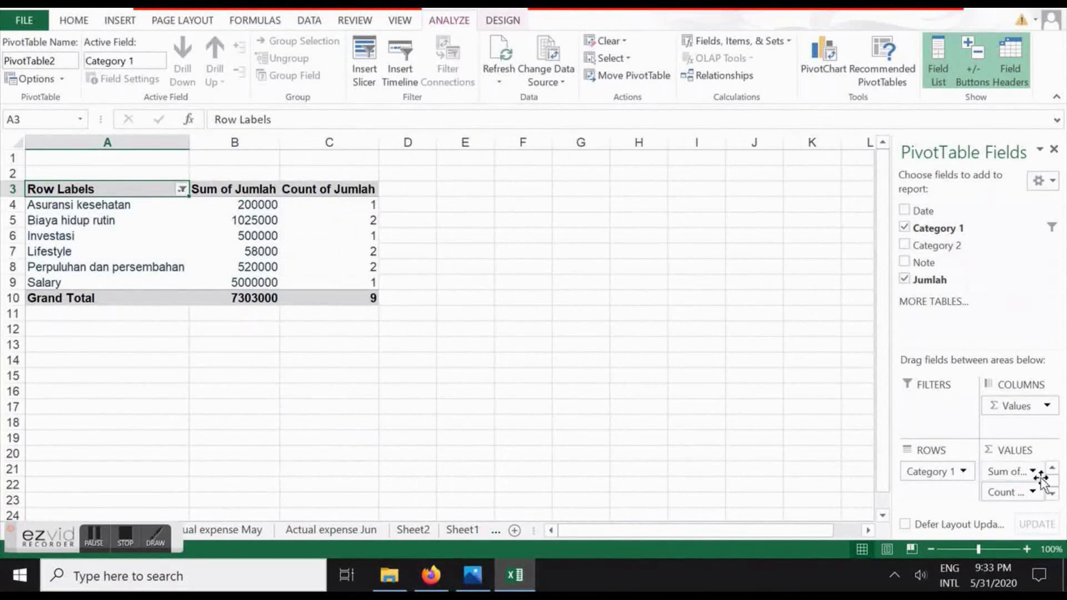
left_click(338, 225)
Summarize the second Jumlah value by Sum and show it as % Of, with base field Category 1 and base item Salary
left_click(1032, 492)
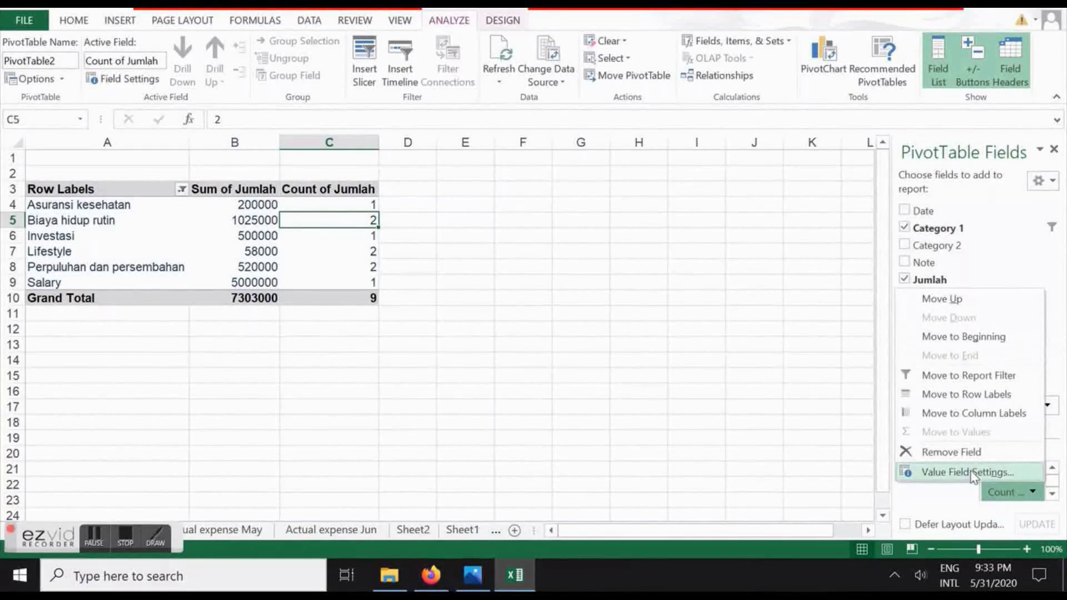
left_click(972, 473)
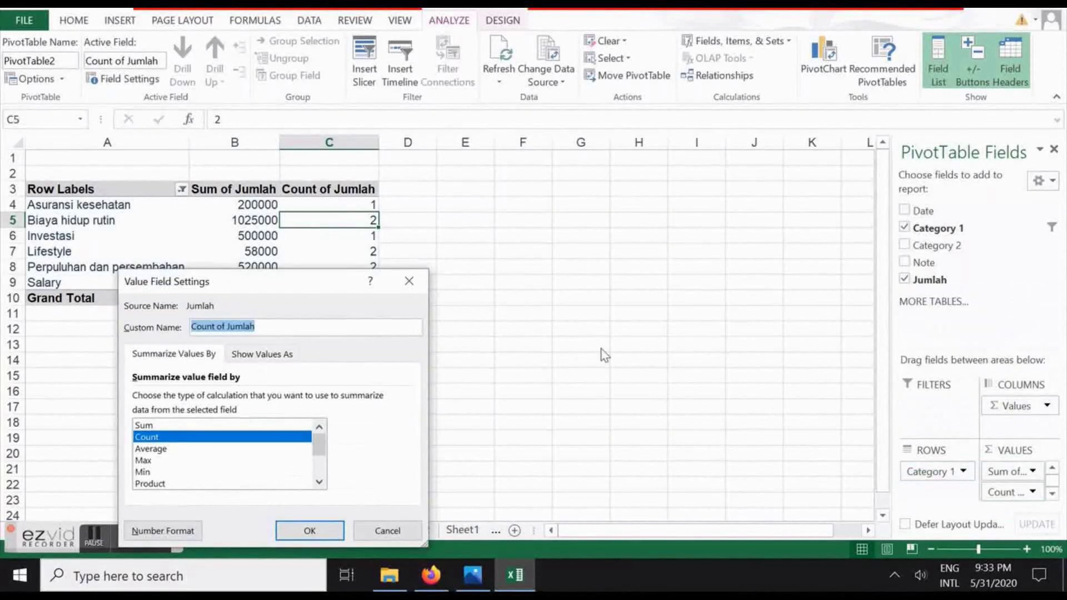
left_click(214, 425)
left_click(249, 355)
left_click(272, 399)
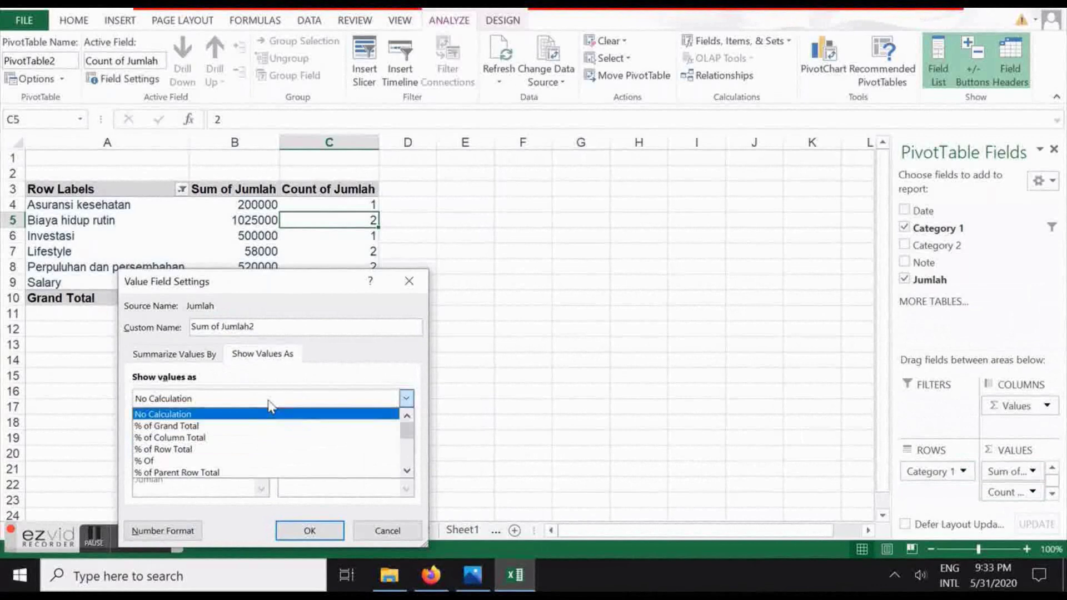
left_click(261, 459)
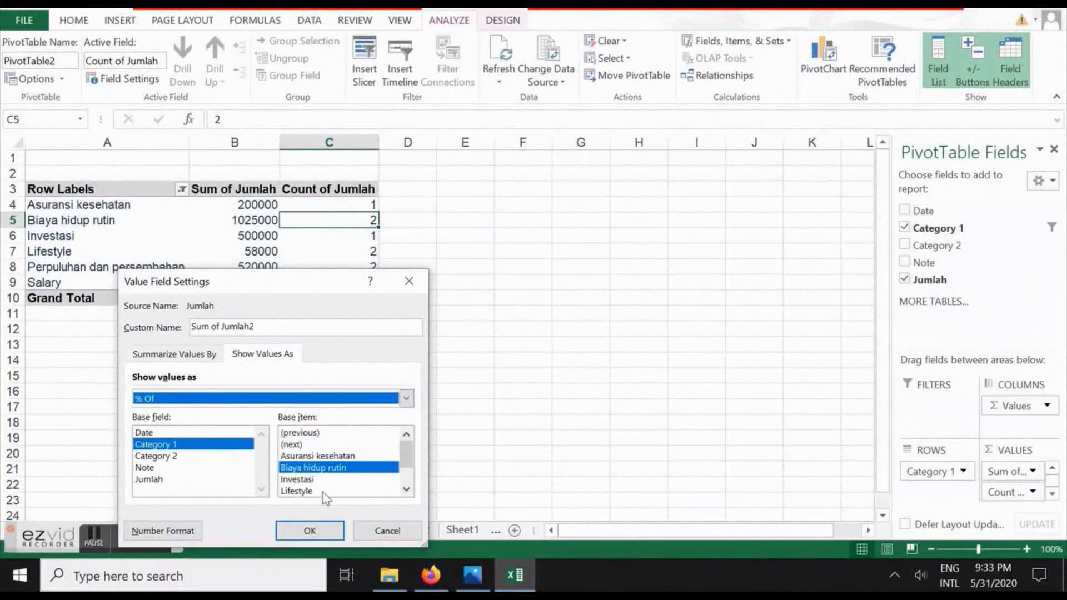
scroll(407, 489, "down", 1)
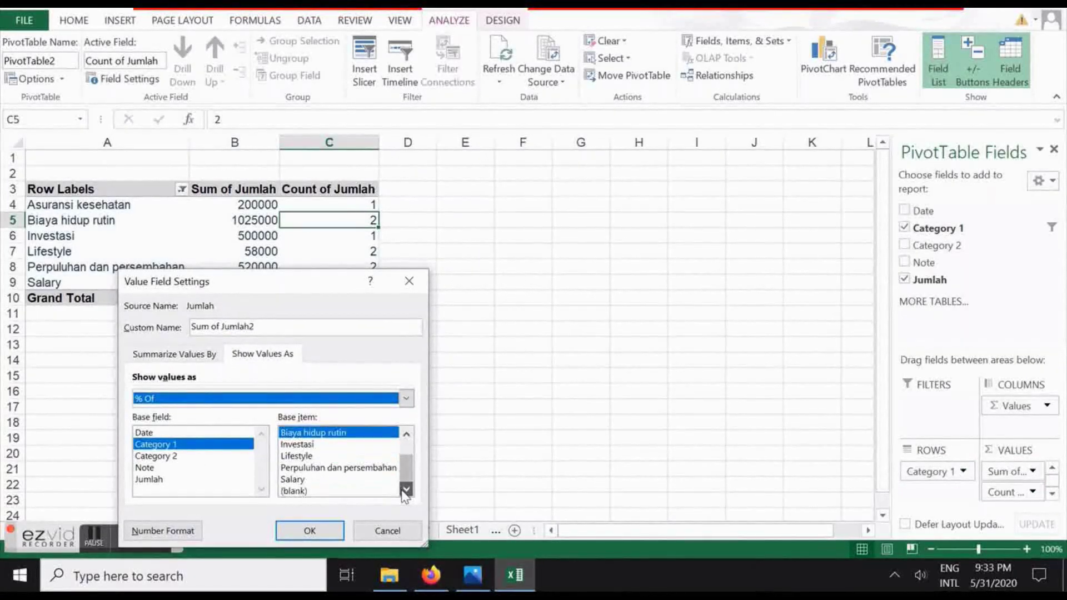
left_click(334, 479)
left_click(309, 531)
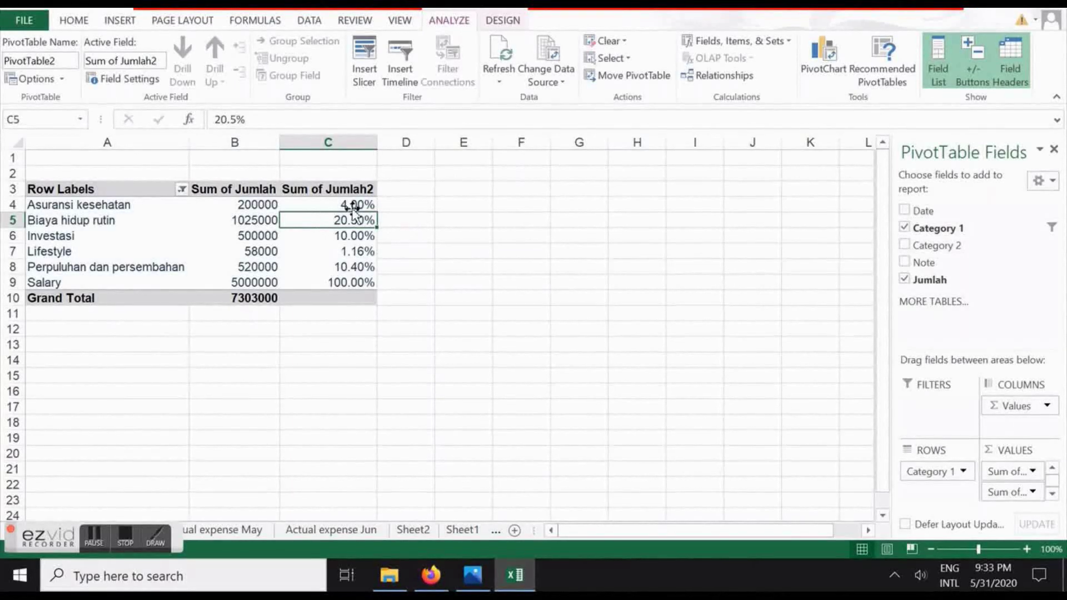
Create another PivotTable from Table5 on the existing worksheet at Sheet4!$A$13, below the first one
left_click(107, 343)
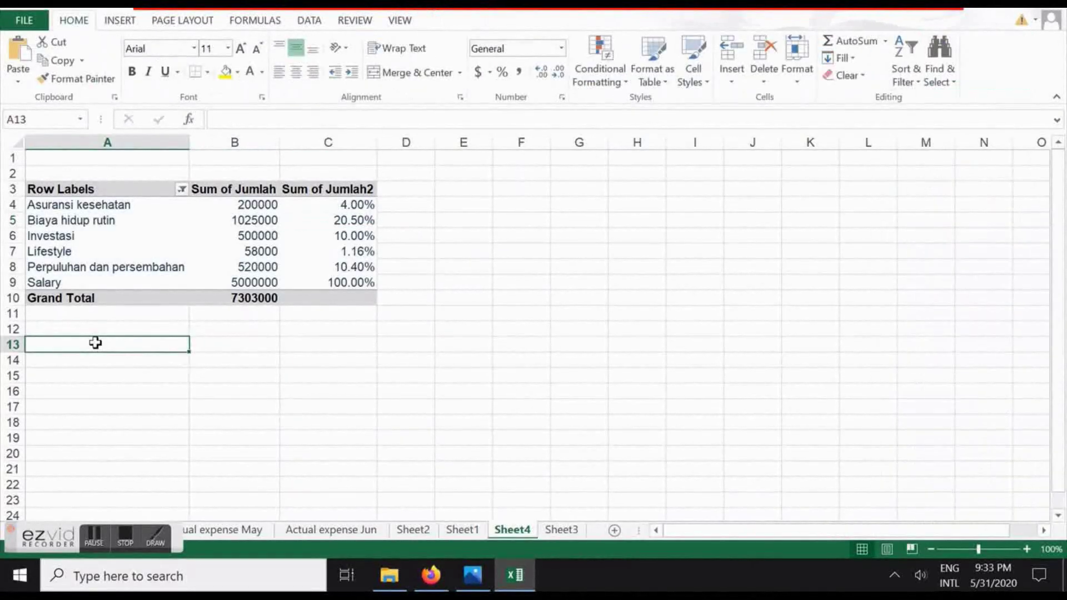
key("ctrl+Page_Down")
left_click(119, 21)
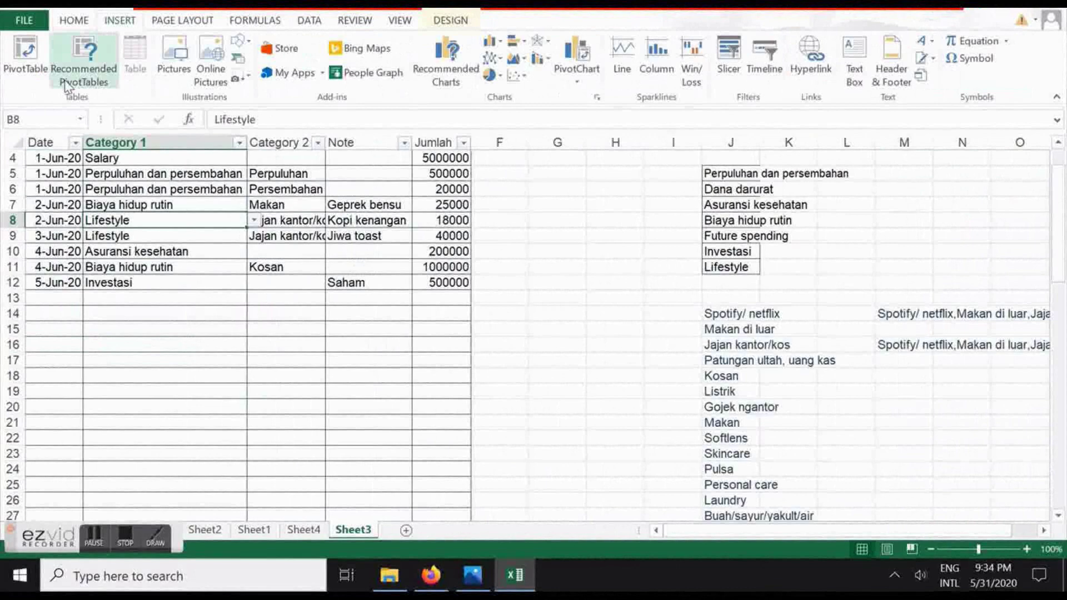
left_click(38, 75)
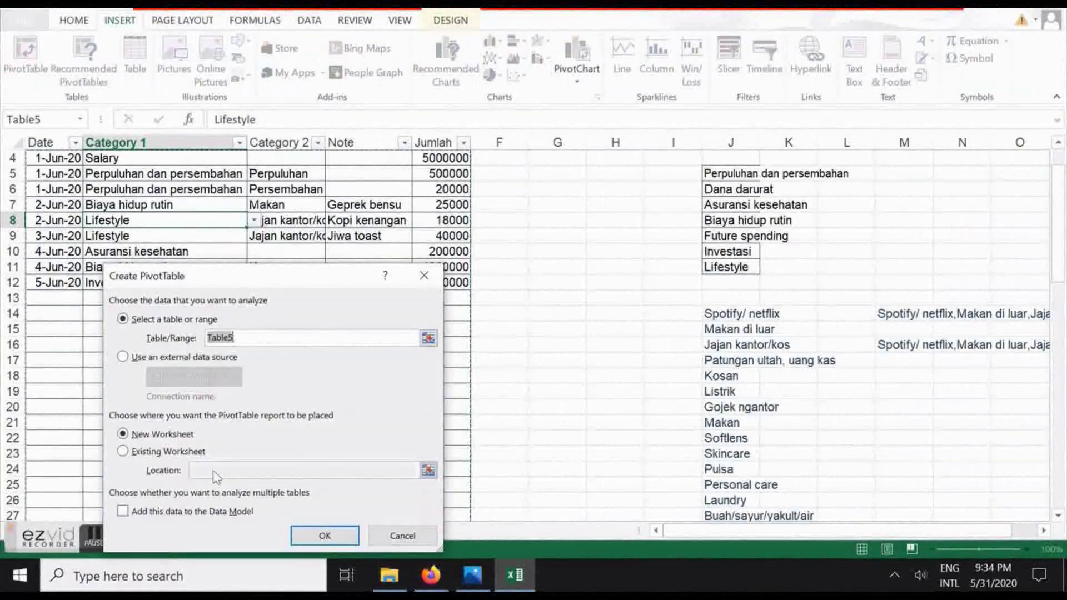
left_click(139, 453)
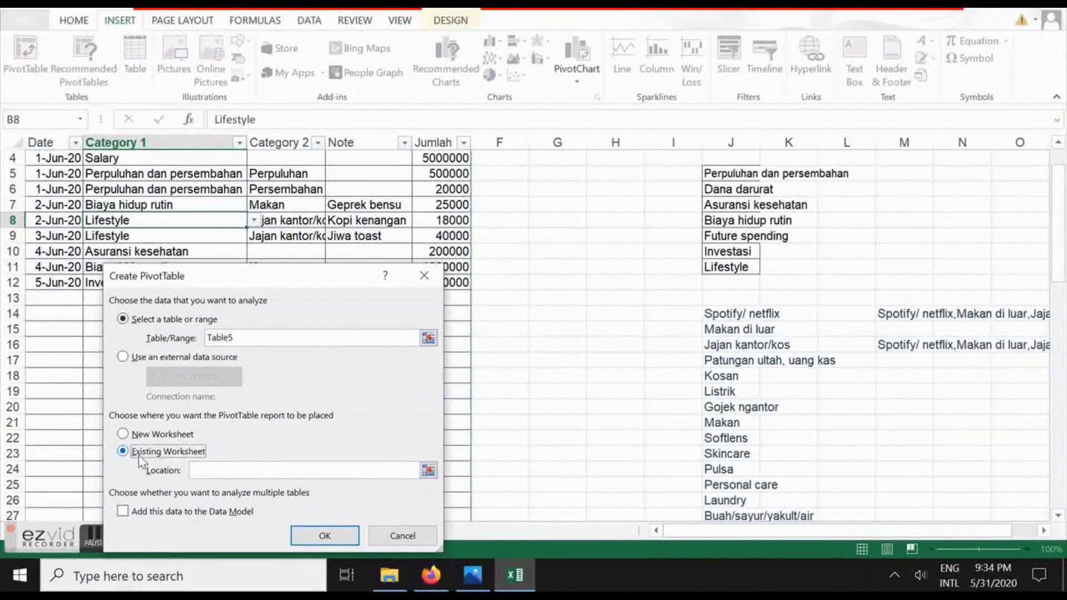
left_click(428, 470)
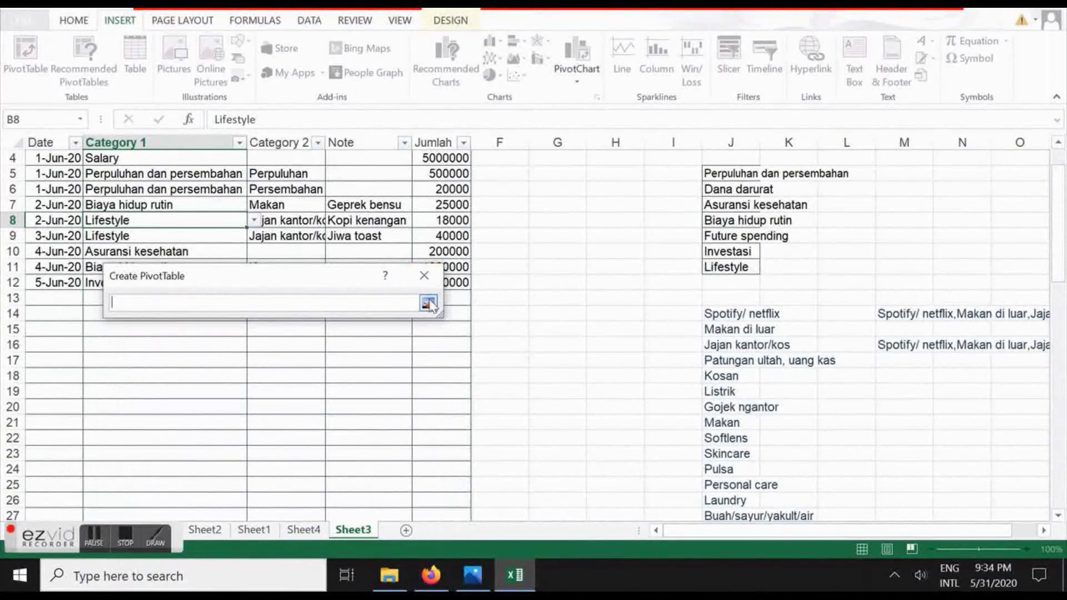
left_click(309, 534)
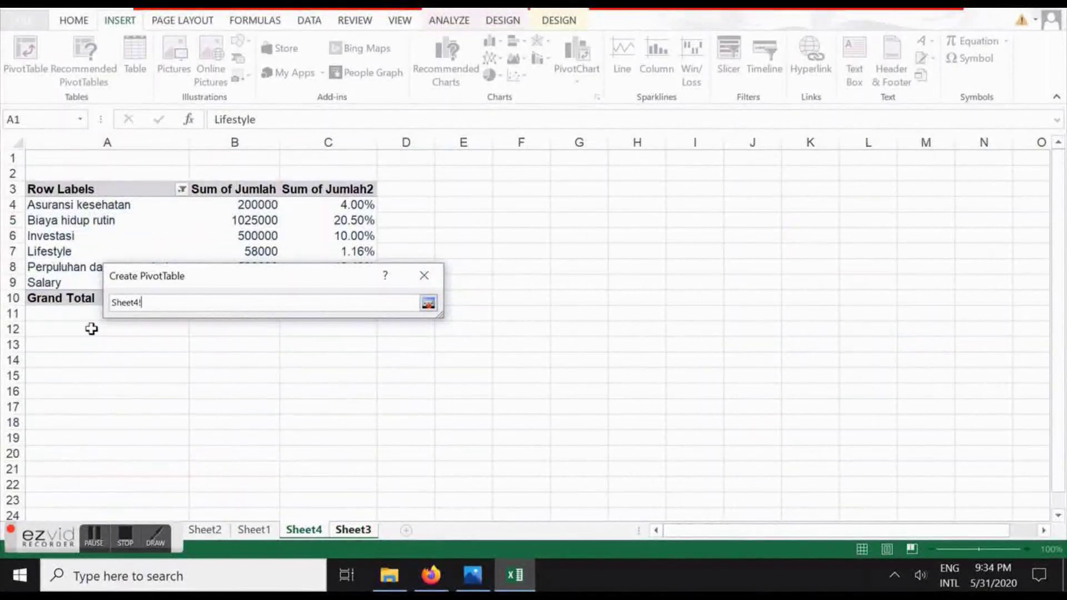
left_click(78, 344)
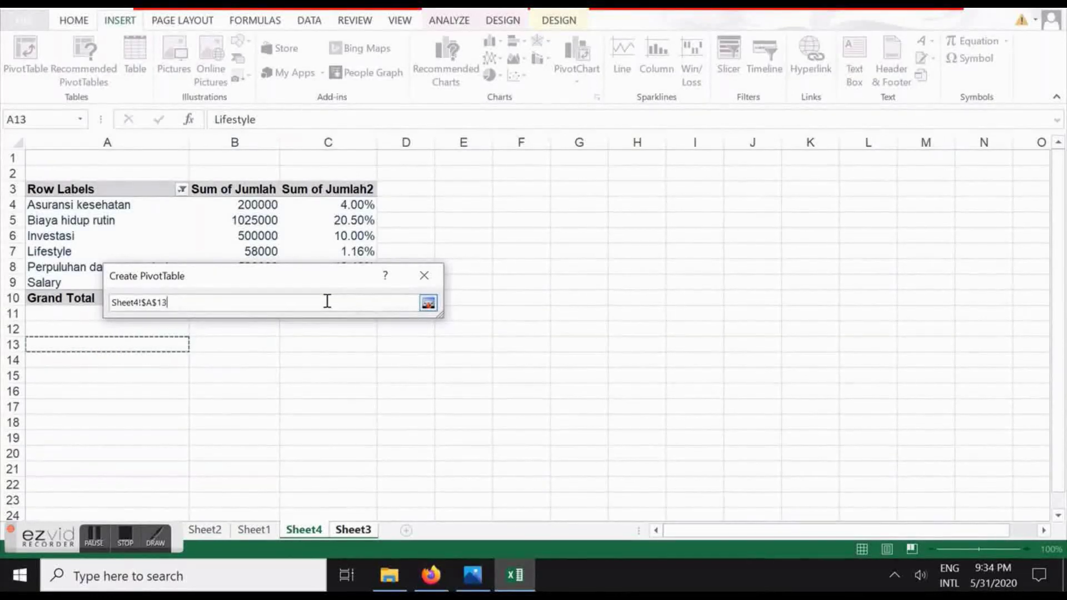
key("Return")
left_click(344, 536)
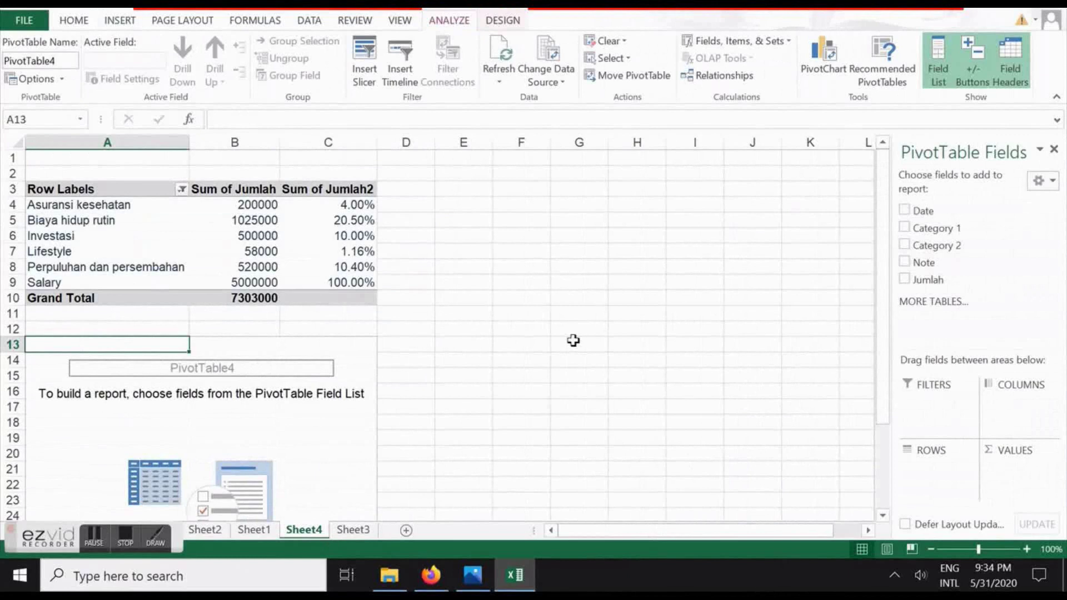
Place Category 2 in the new PivotTable's rows and add Jumlah to its values twice
left_click_drag(939, 245, 929, 469)
left_click_drag(944, 326, 1008, 476)
left_click_drag(943, 277, 1009, 484)
Summarize the lower PivotTable's first Jumlah value by Sum and open the options of its second Jumlah value
left_click(1017, 471)
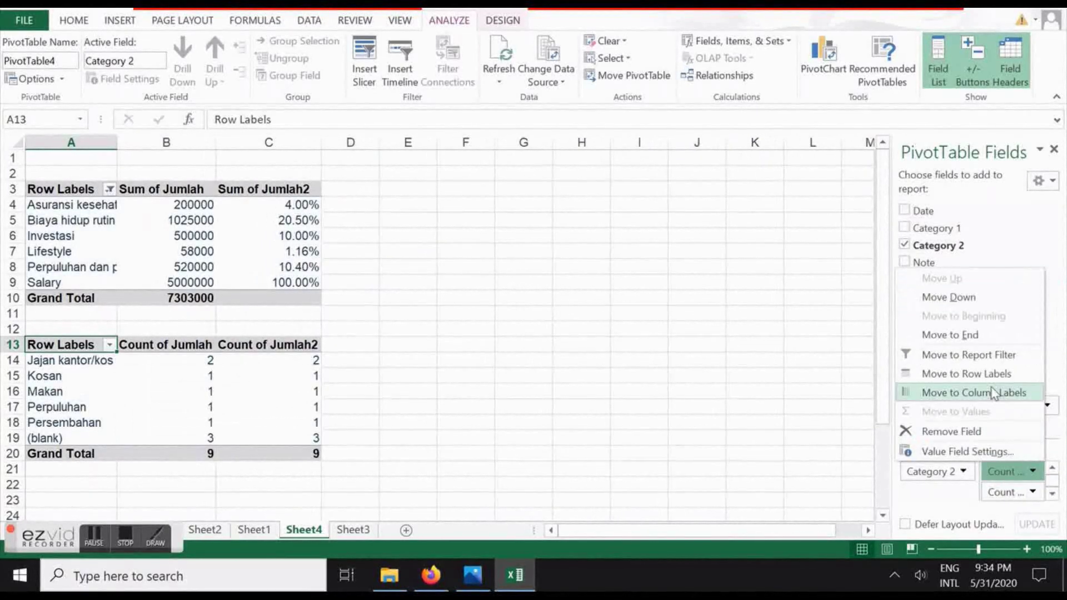
left_click(944, 451)
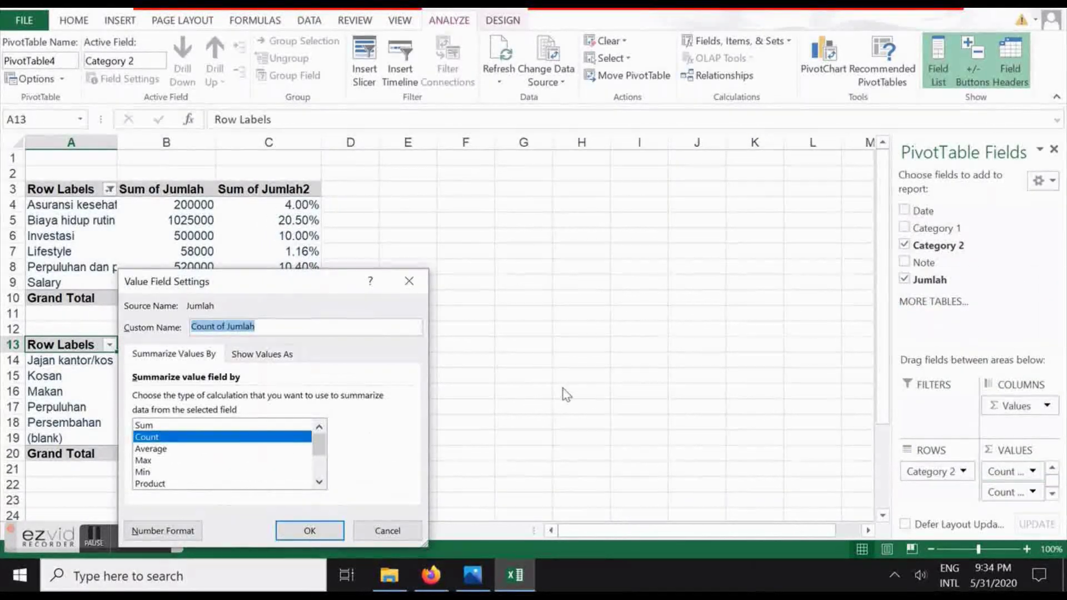
left_click(250, 426)
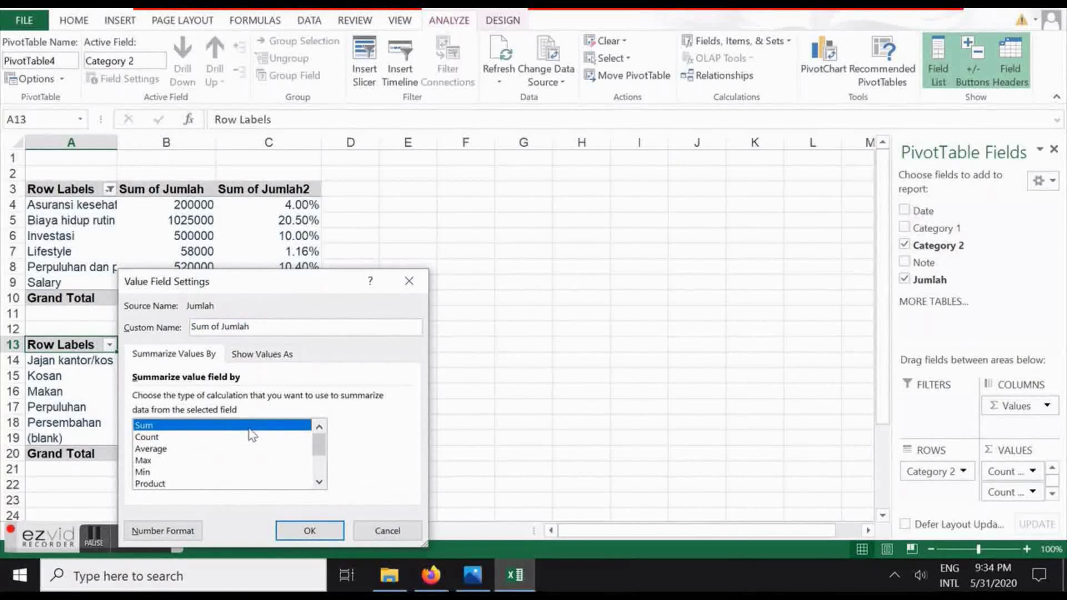
left_click(309, 530)
left_click(262, 362)
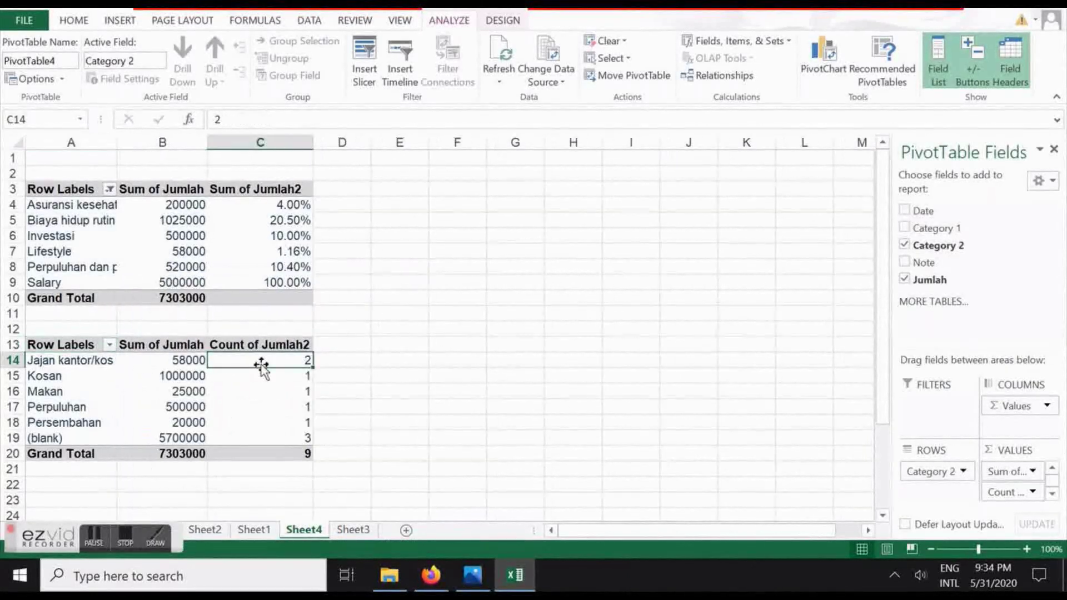
mouse_move(1009, 492)
left_mouse_down()
mouse_move(1029, 507)
mouse_move(1028, 497)
left_mouse_up()
left_click(1032, 492)
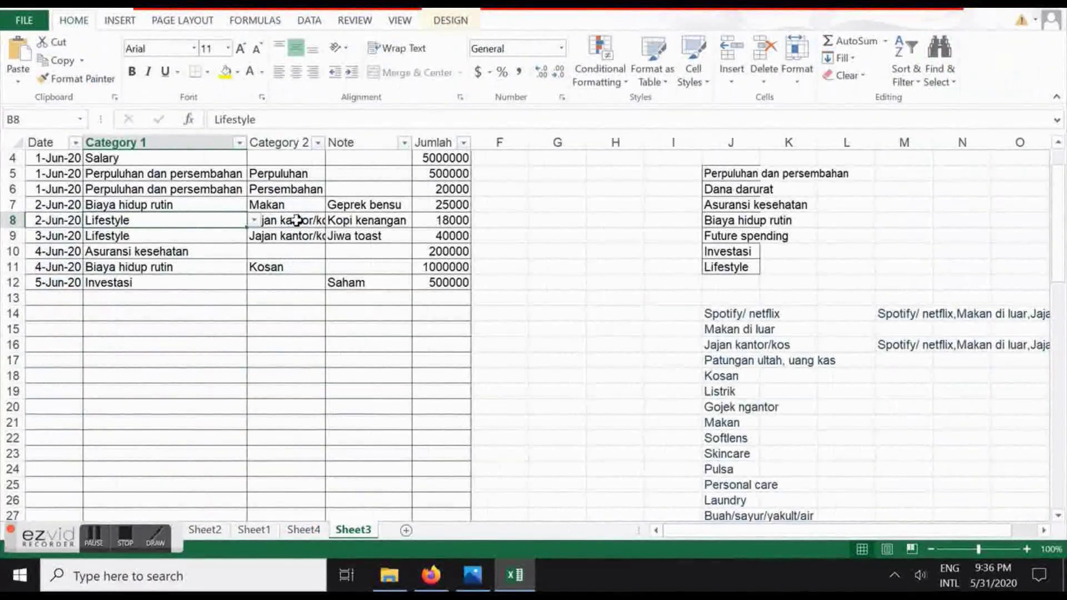
Add Salary to the Category 2 dropdown's list source on Sheet3 and apply the change to all cells with the same settings
left_click(286, 158)
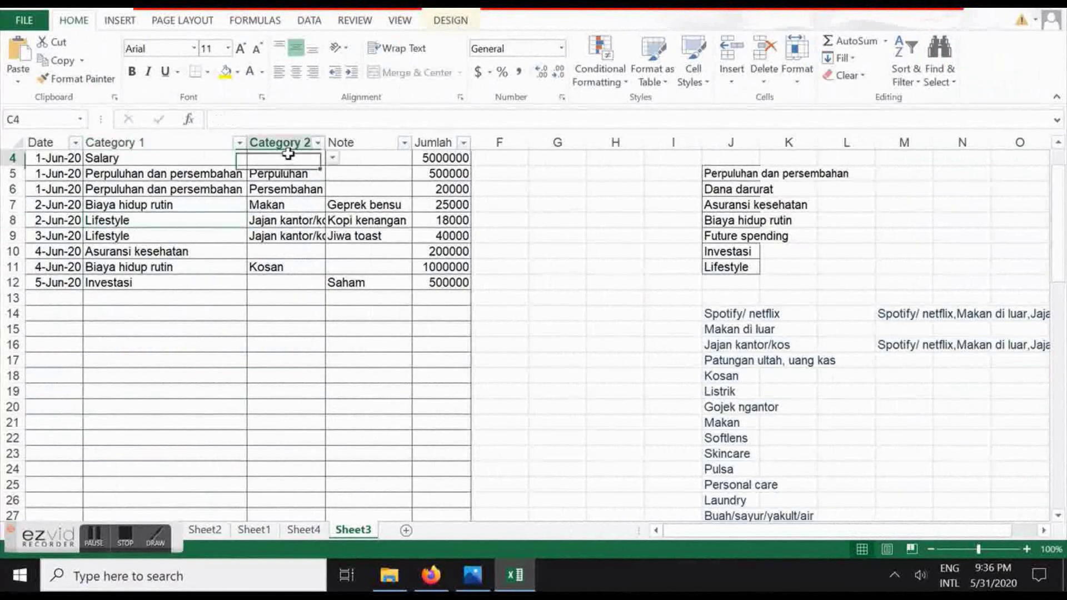
left_click(309, 20)
left_click(648, 82)
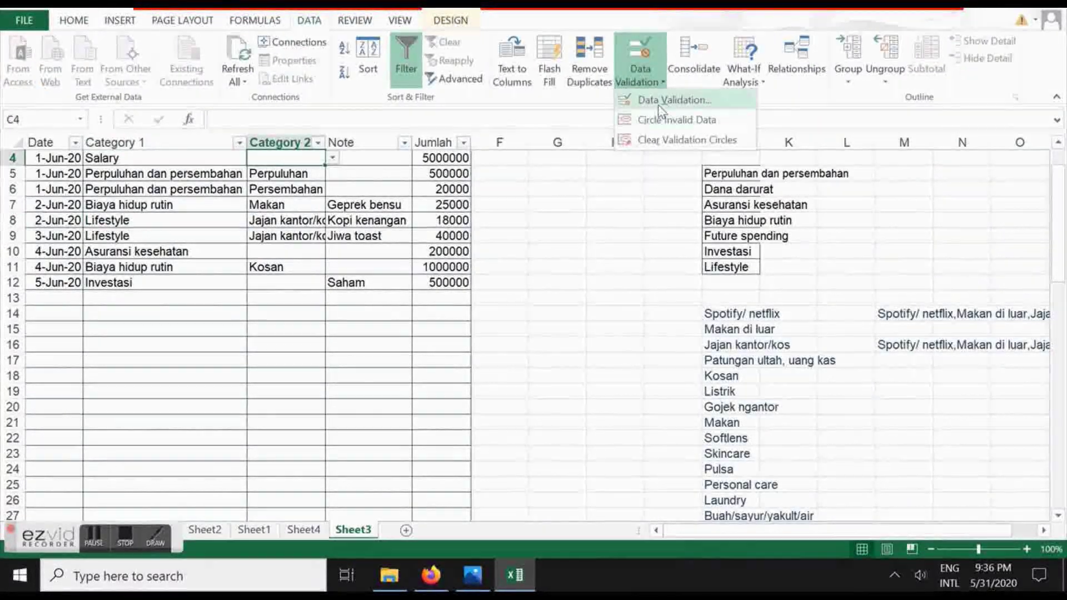
left_click(672, 100)
left_click(113, 498)
left_click(313, 442)
left_click_drag(313, 441, 474, 457)
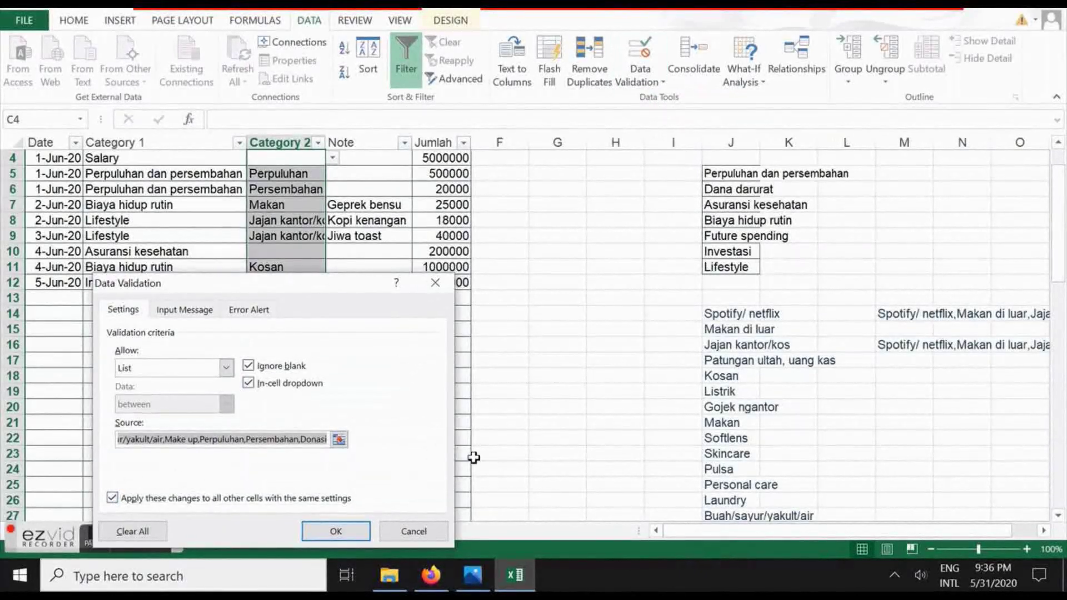
left_click(326, 440)
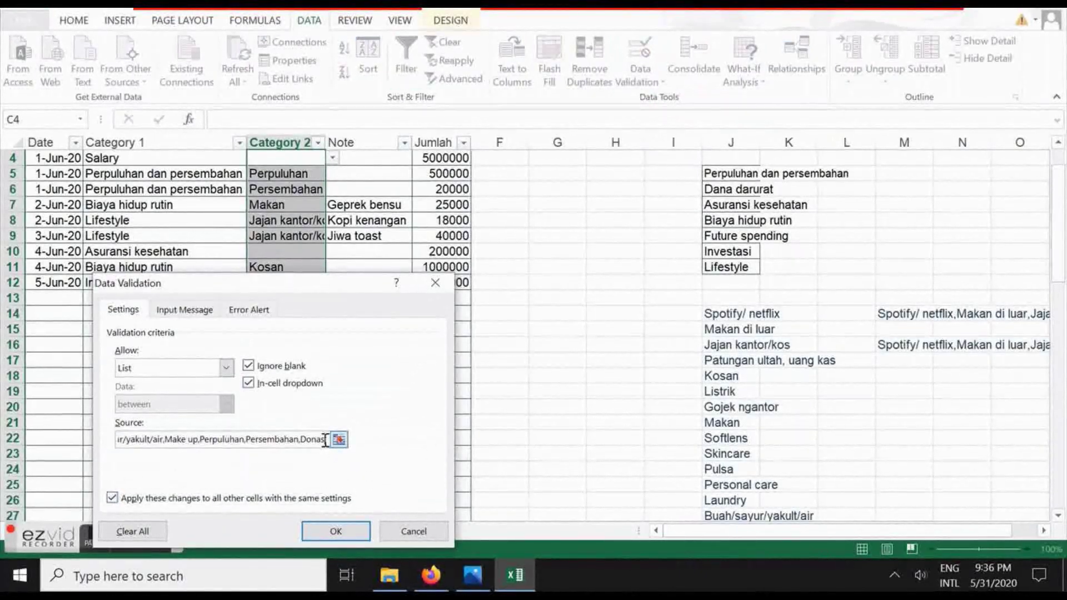
type(", Salary")
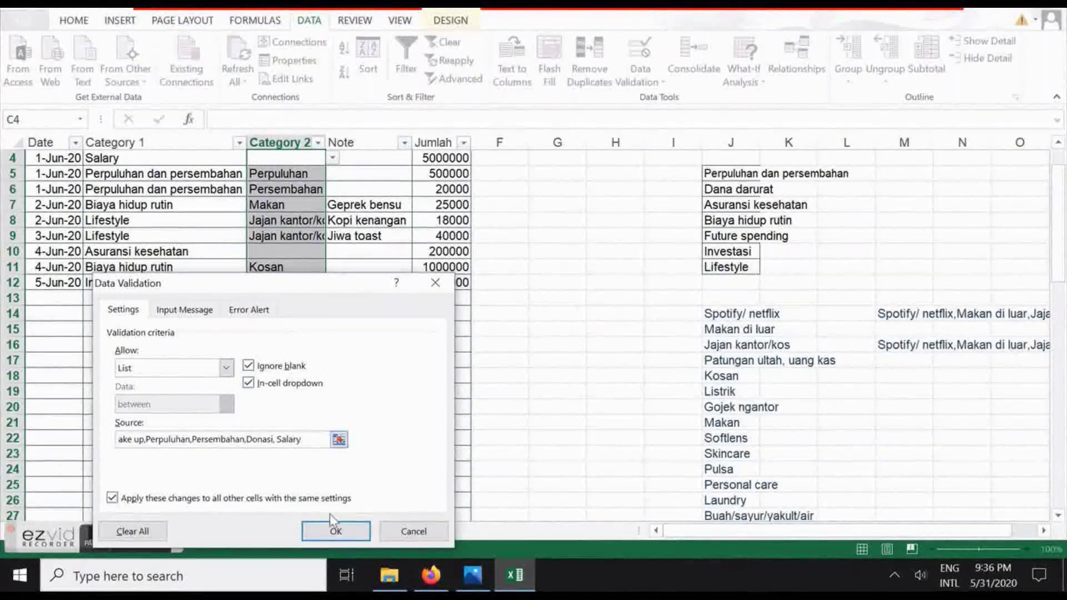
left_click(336, 530)
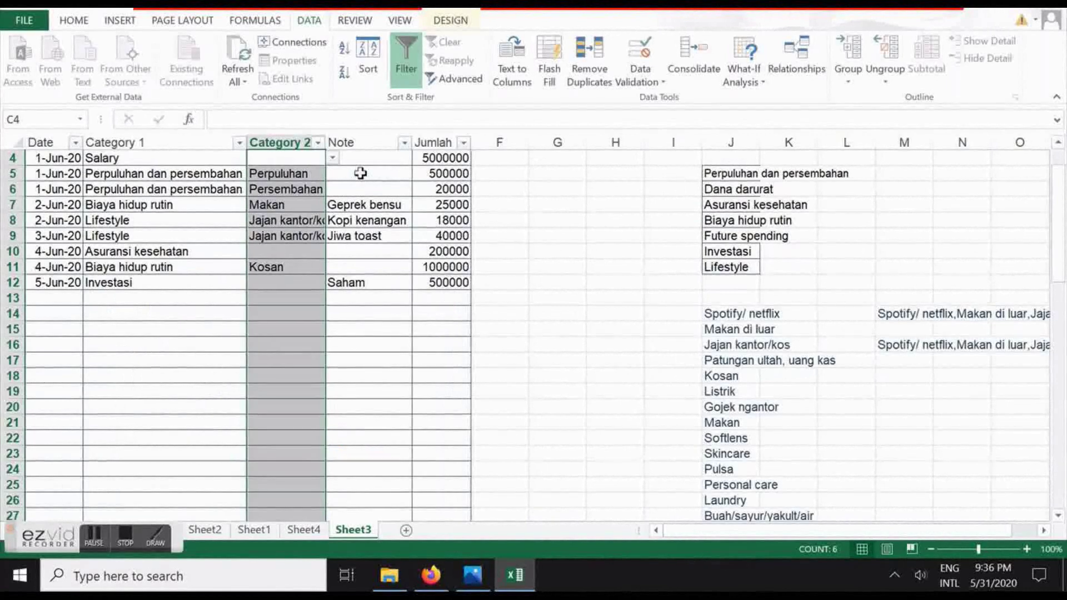
Choose Salary from the dropdown as Category 2 for the 1-Jun salary entry in row 4
left_click_drag(311, 158, 331, 245)
left_click(332, 159)
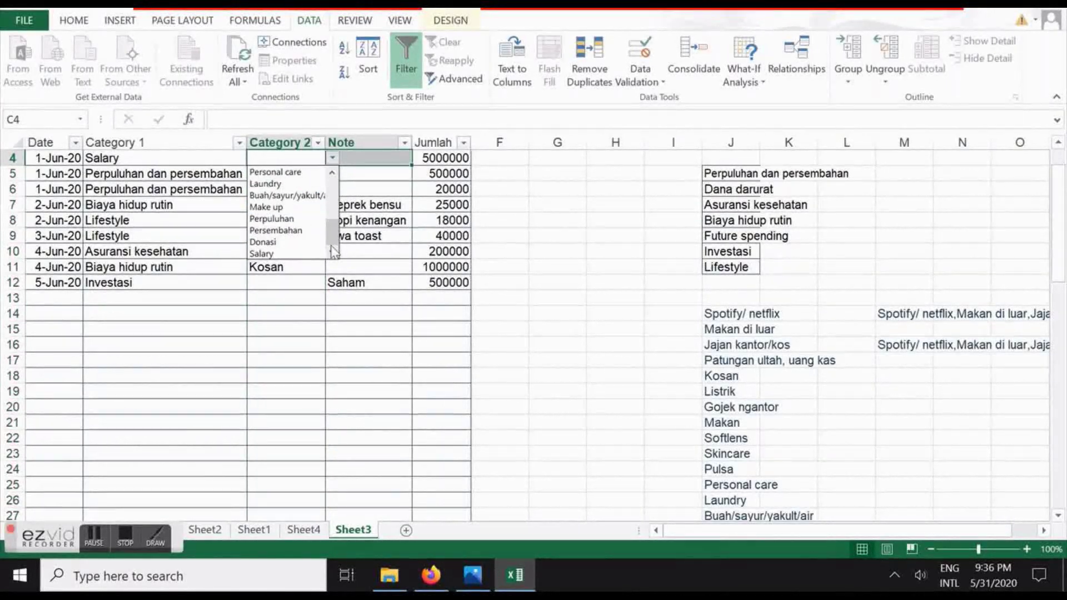
left_click(278, 253)
left_click(281, 282)
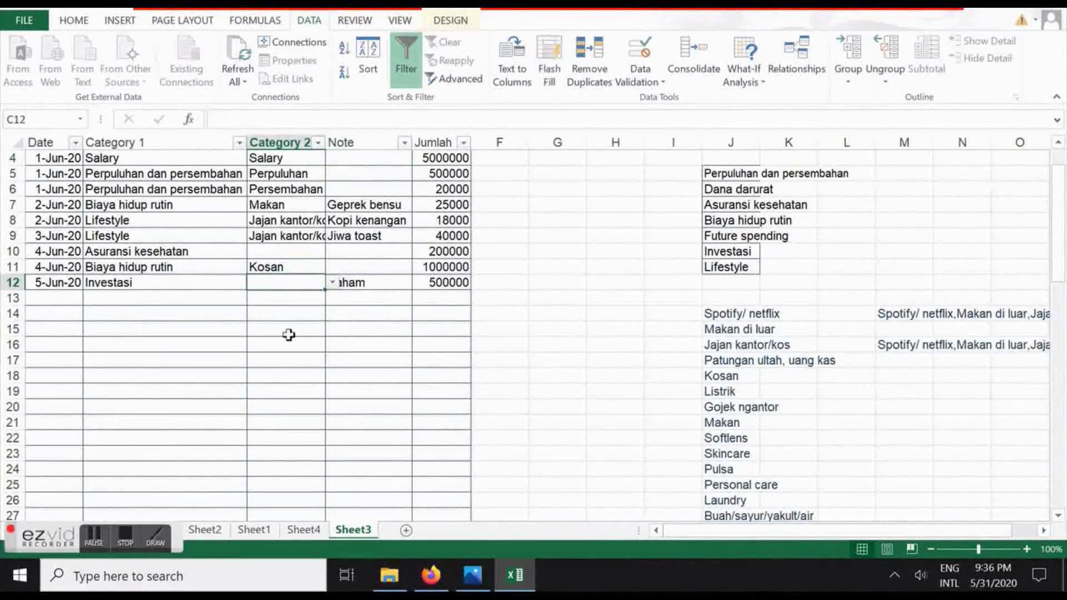
Refresh the lower PivotTable on Sheet4 with the updated expense data
left_click(255, 529)
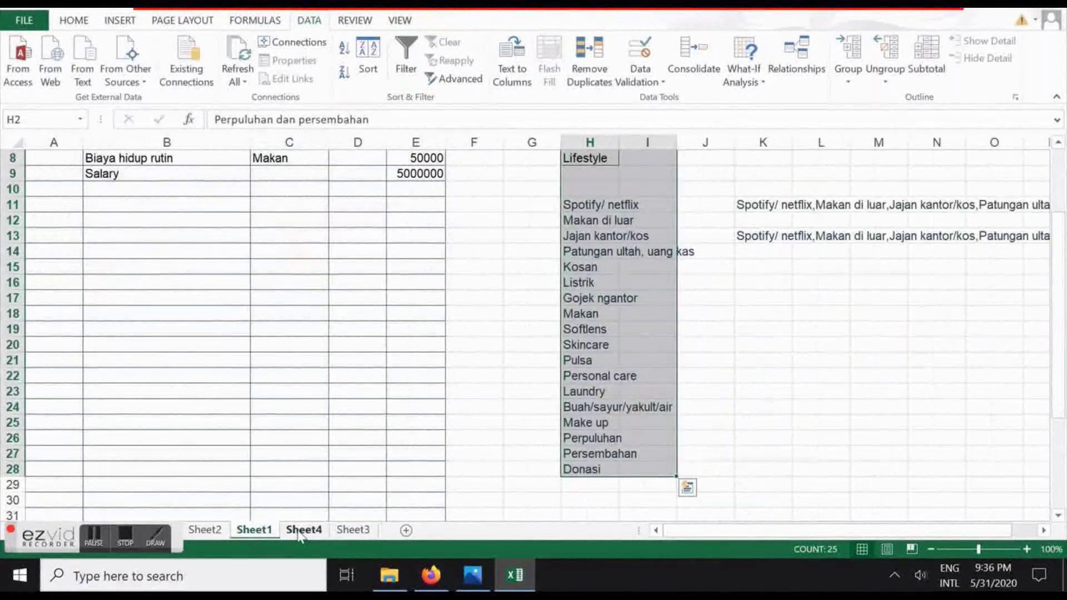
left_click(300, 530)
right_click(170, 386)
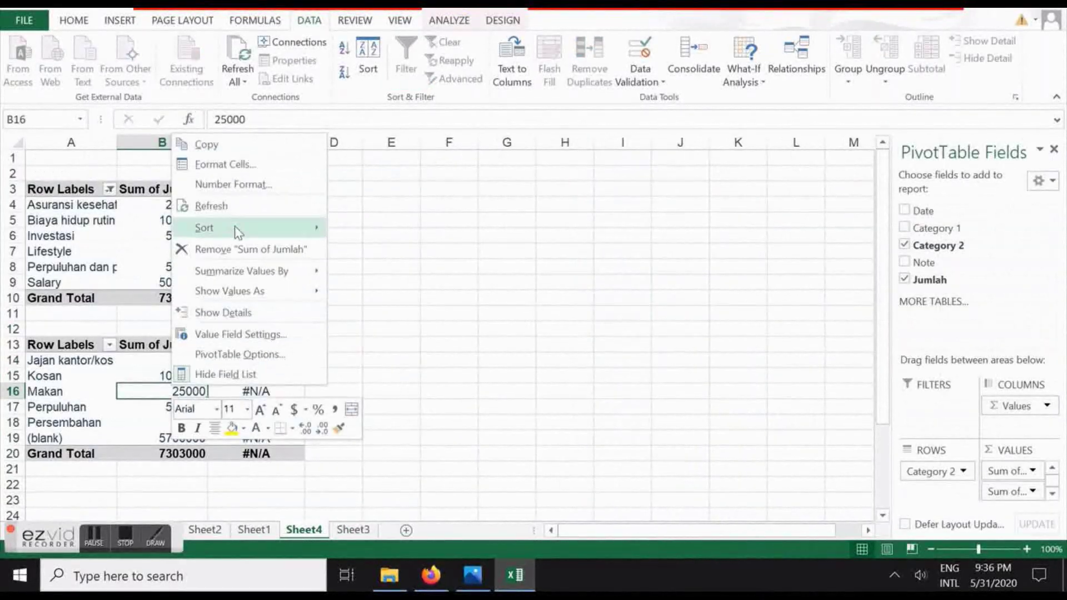
left_click(219, 207)
left_click(338, 347)
left_click(332, 373)
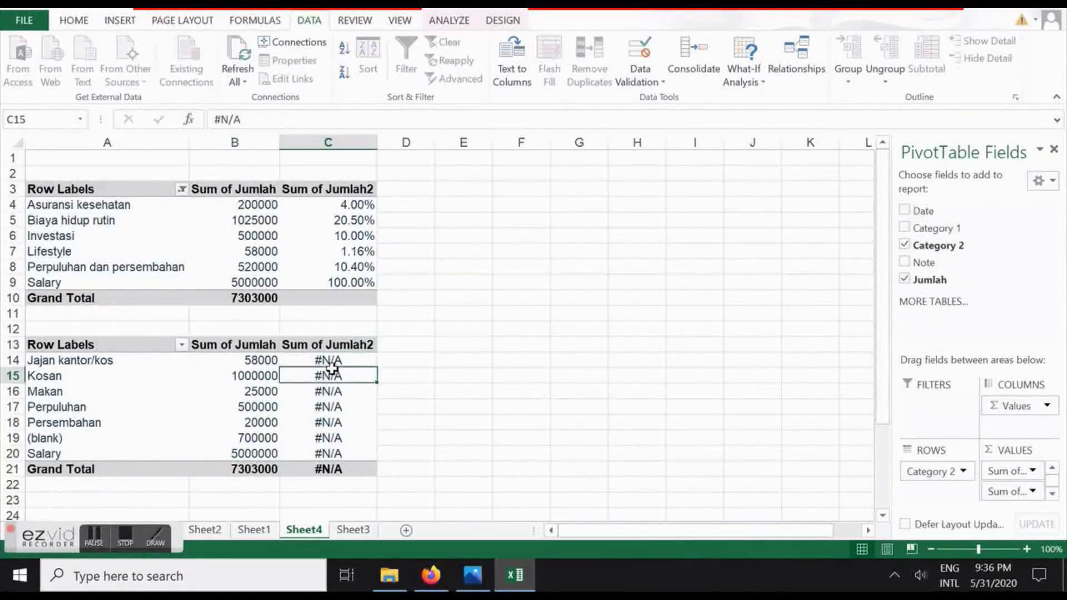
Set the lower PivotTable's second Jumlah value to show as % Of with base field Category 2 and base item Salary
left_click(1029, 491)
left_click(967, 472)
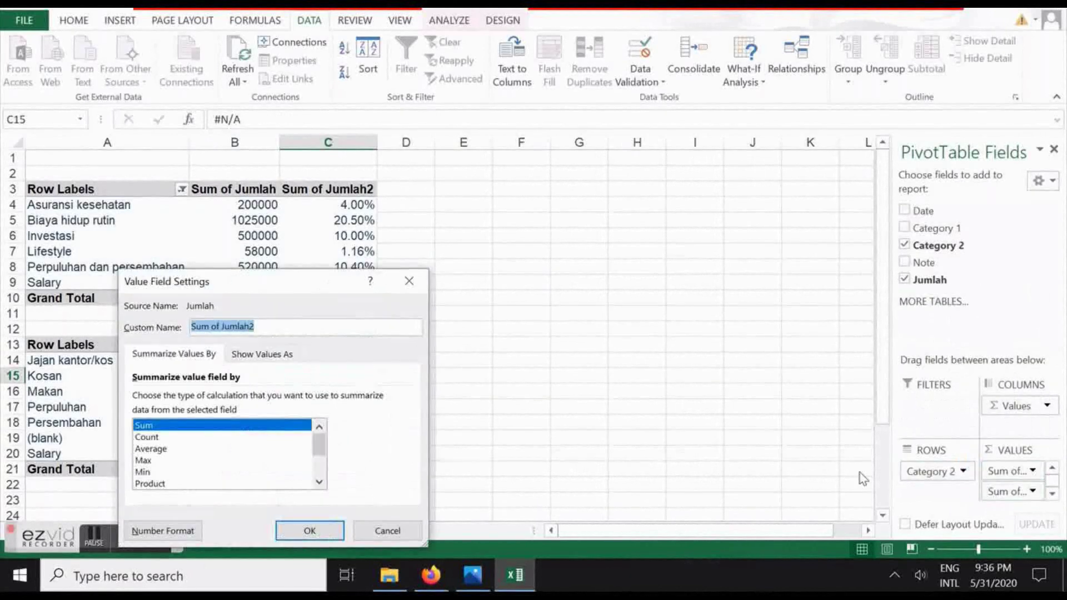
left_click(271, 356)
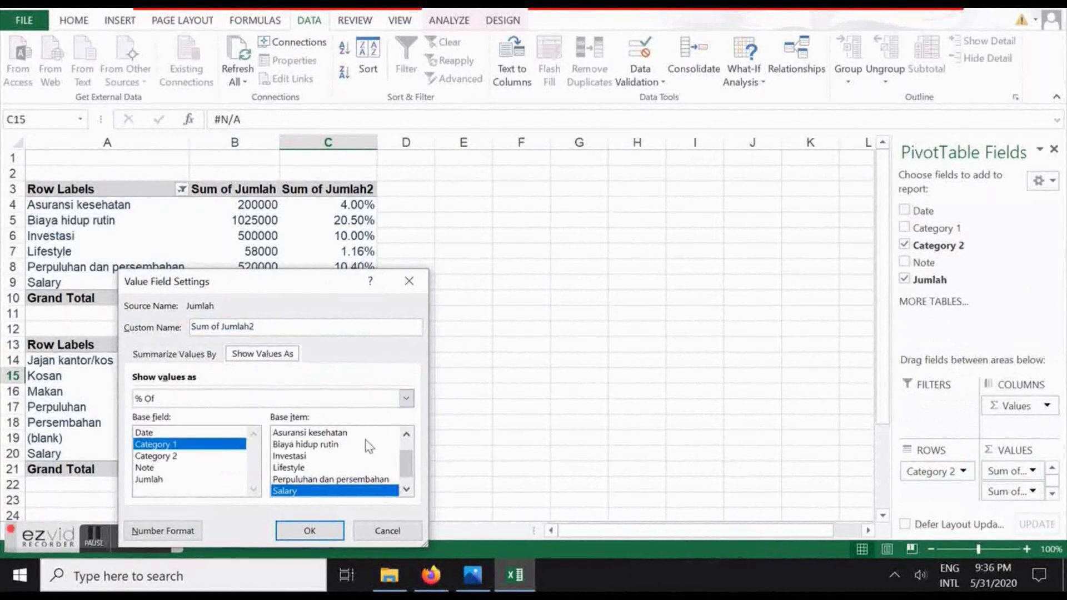
left_click(180, 455)
left_click_drag(405, 449, 406, 488)
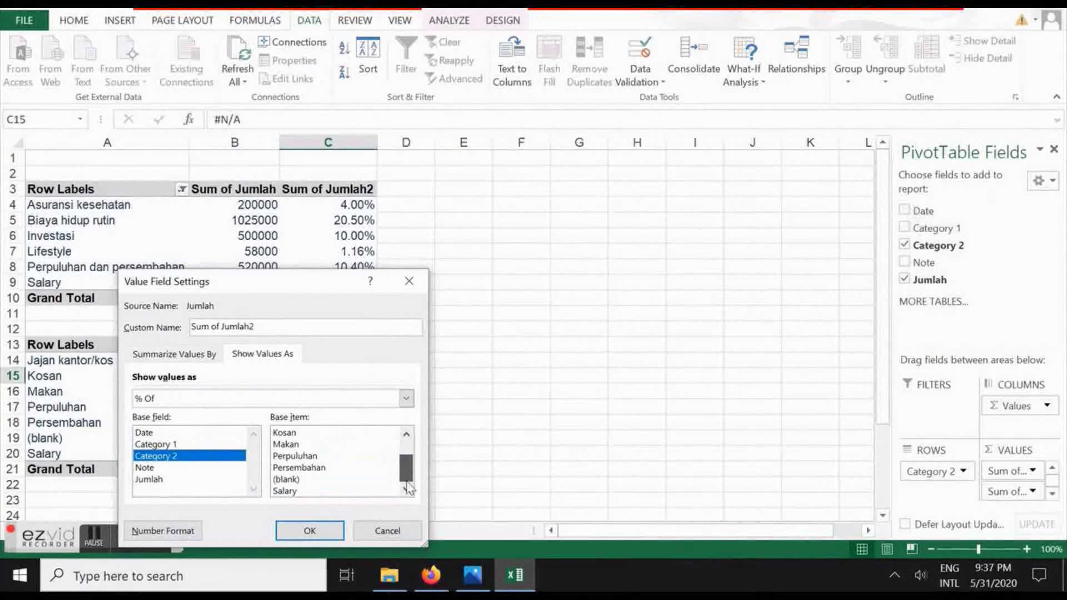
left_click(313, 491)
left_click(309, 531)
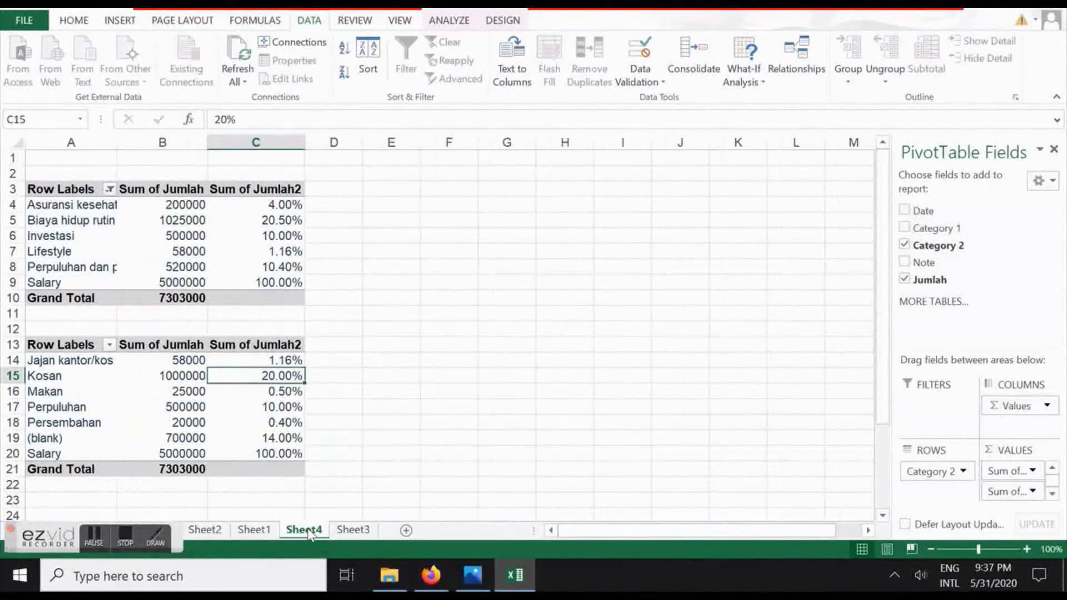
left_click(343, 391)
left_click(263, 377)
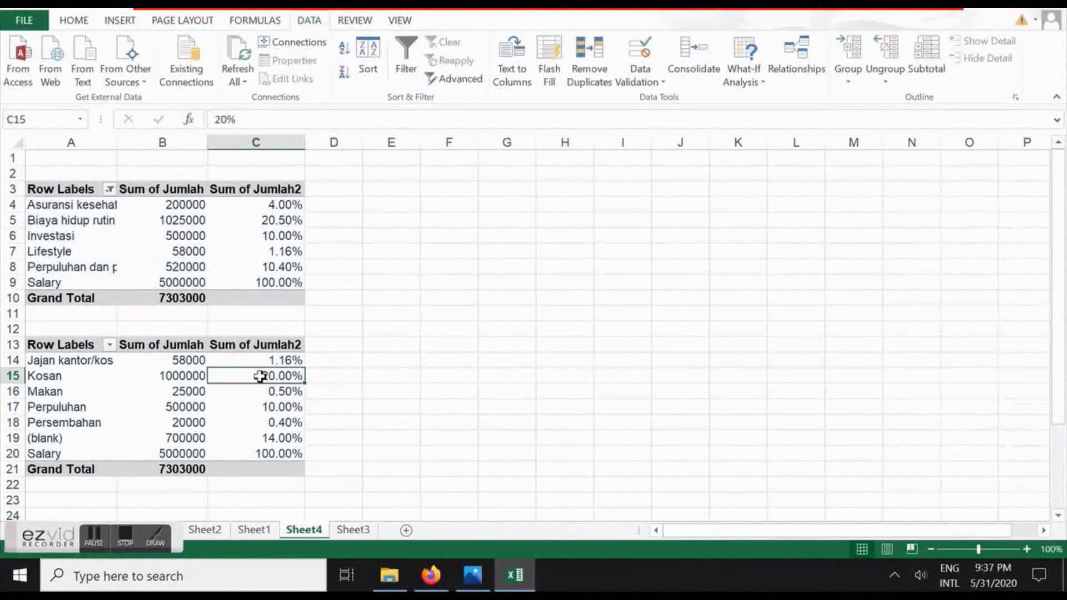